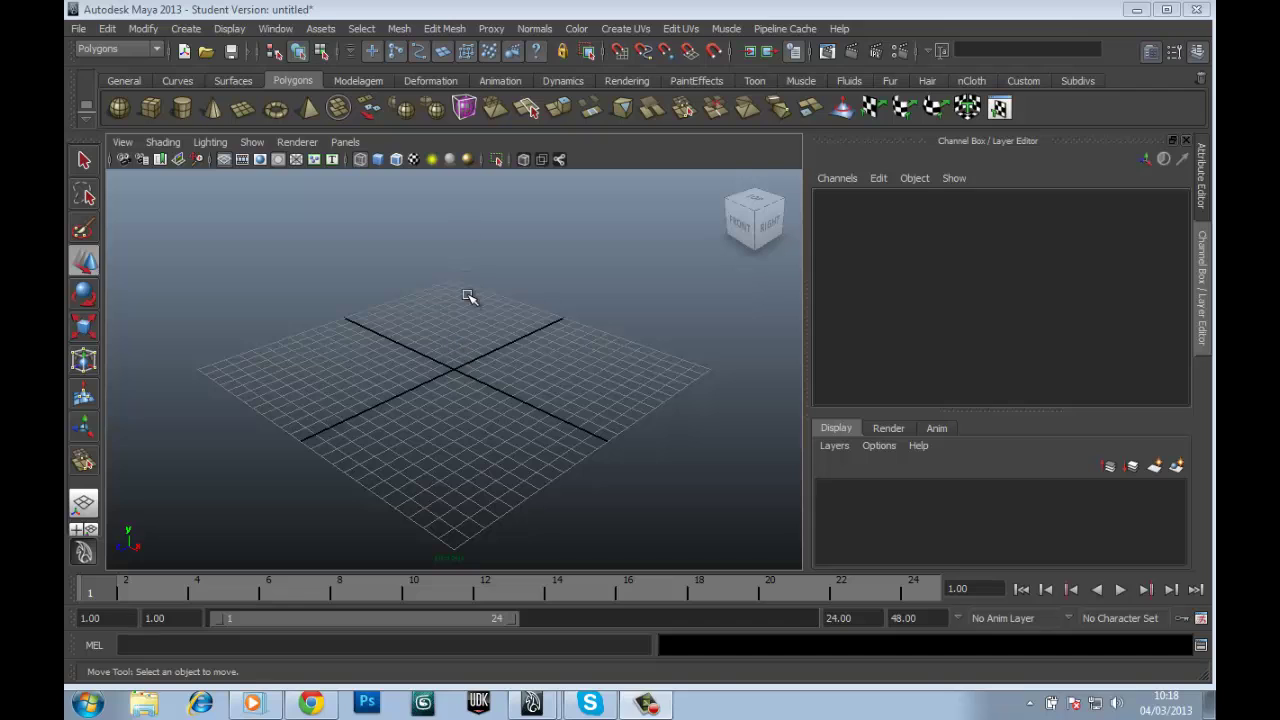
Step: View the Mini Cooper reference photo in Chrome at full size, then return to Maya
click(316, 703)
click(524, 289)
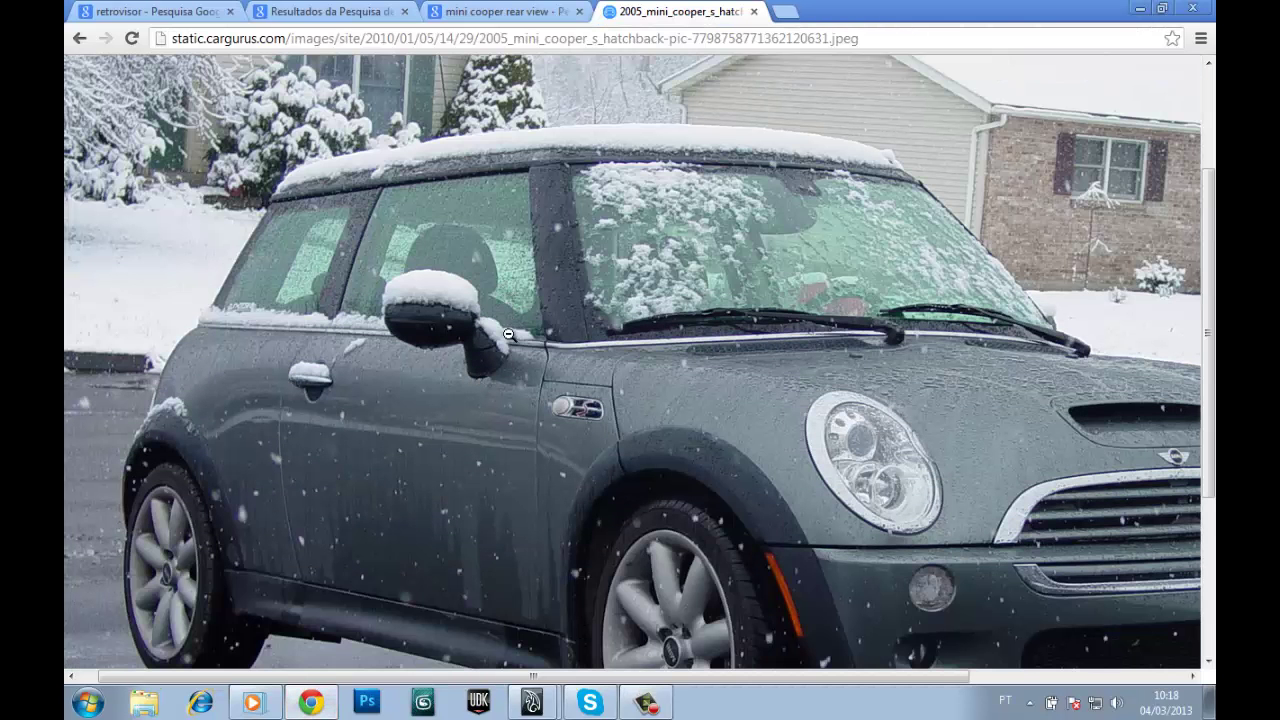
click(543, 657)
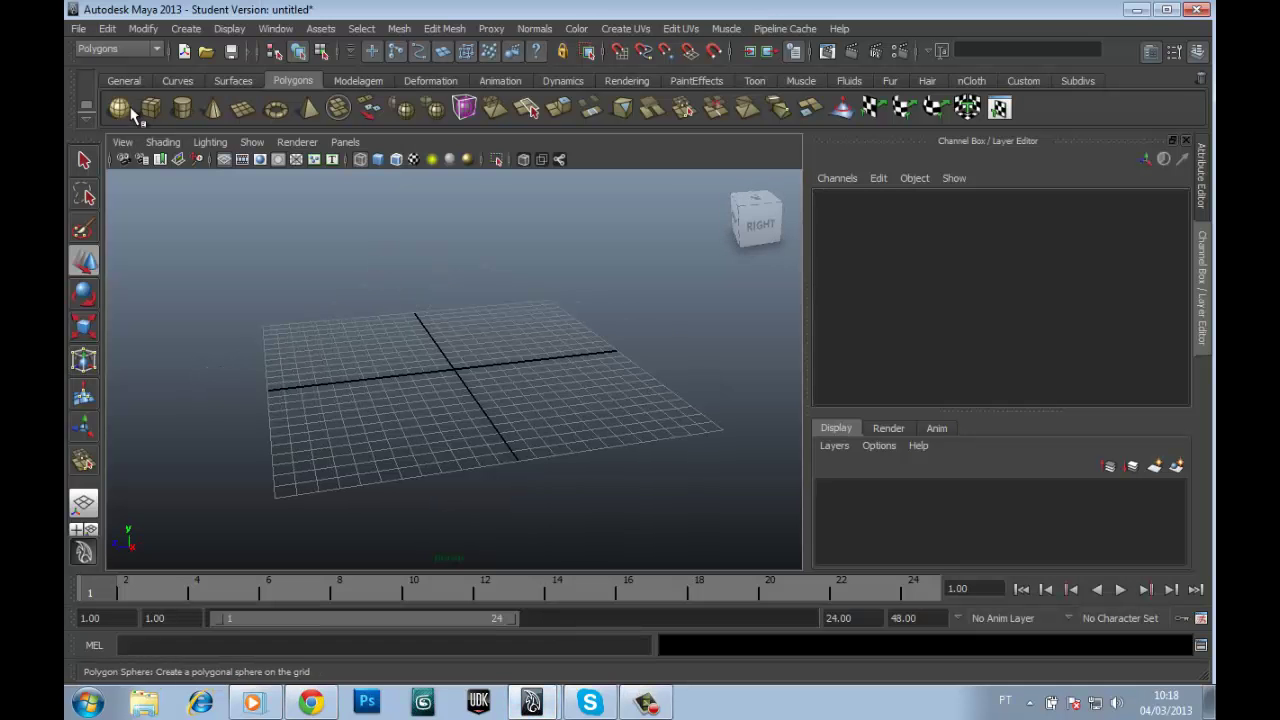
Step: Create a polygon sphere and scale it up to about 4
click(119, 108)
key(r)
drag(486, 366, 550, 110)
scroll(540, 320, up, 4)
Step: Open the MiniCooper scene from Recent Files without saving, and select the existing mirror shape
click(78, 28)
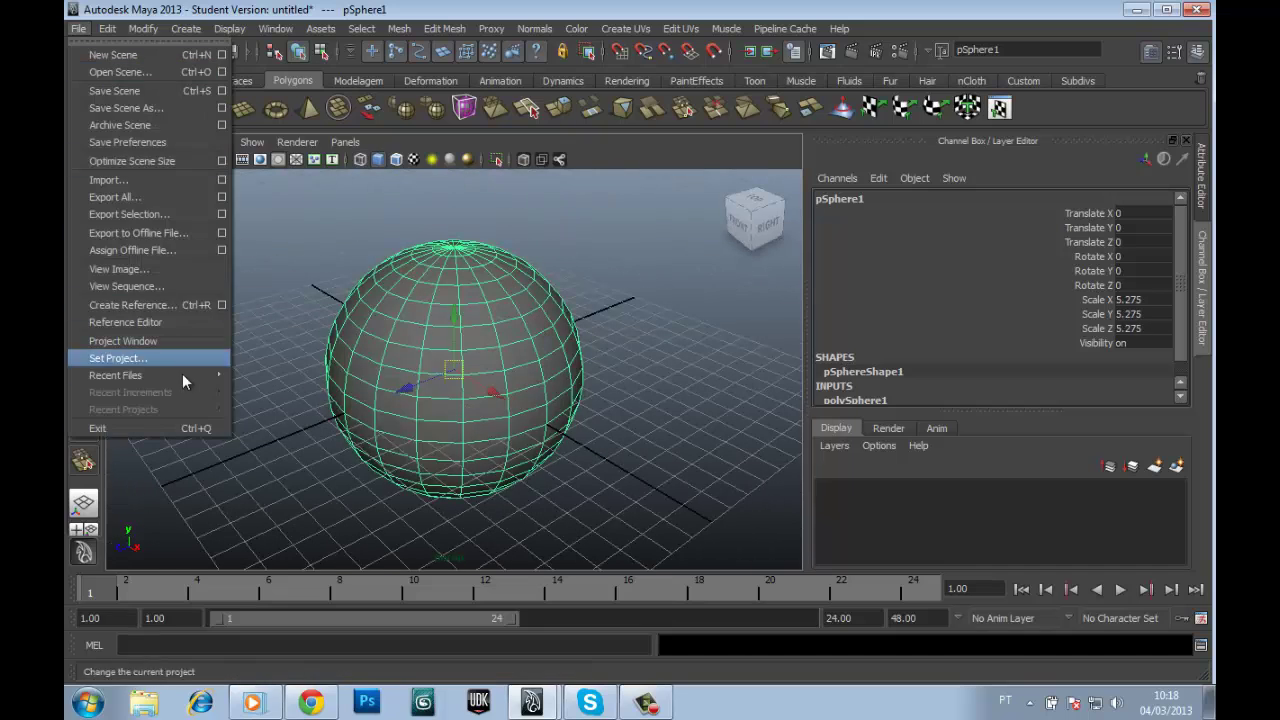
mouse_move(116, 375)
click(350, 375)
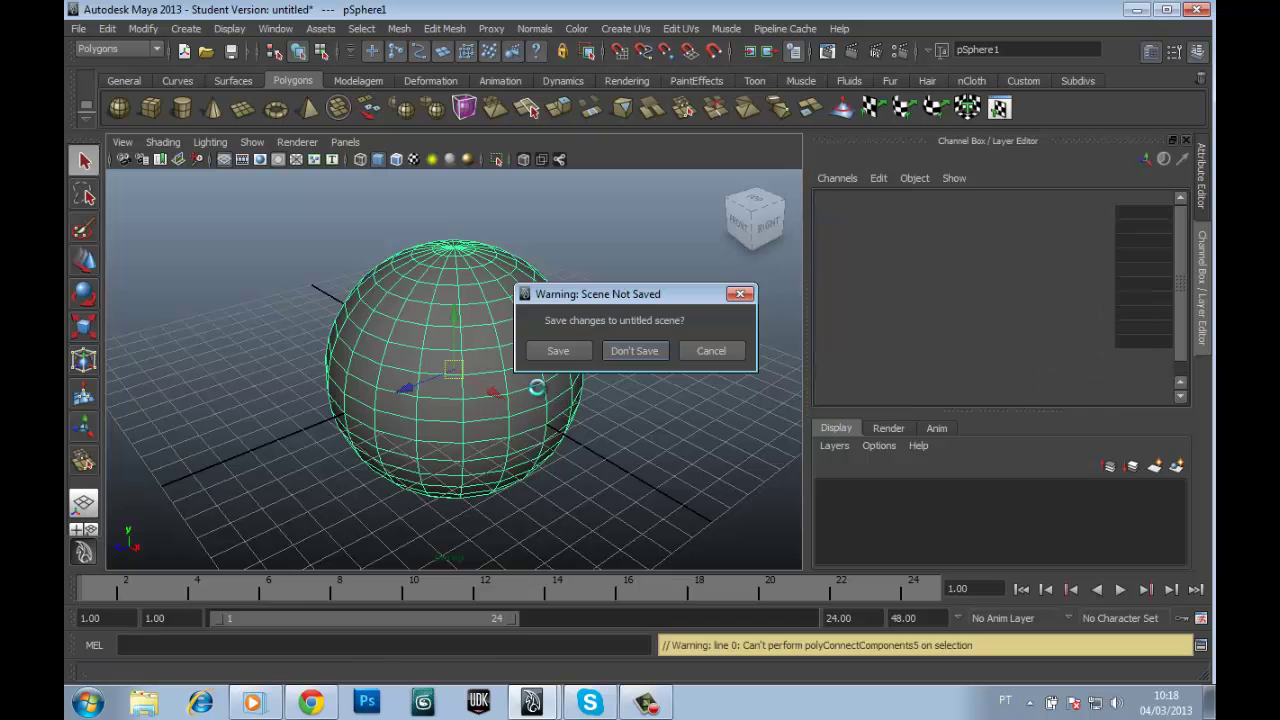
mouse_move(571, 409)
alt+mouse_down()
mouse_move(509, 443)
mouse_move(637, 446)
mouse_move(515, 377)
mouse_move(530, 437)
alt+mouse_up()
scroll(515, 377, up, 5)
click(530, 437)
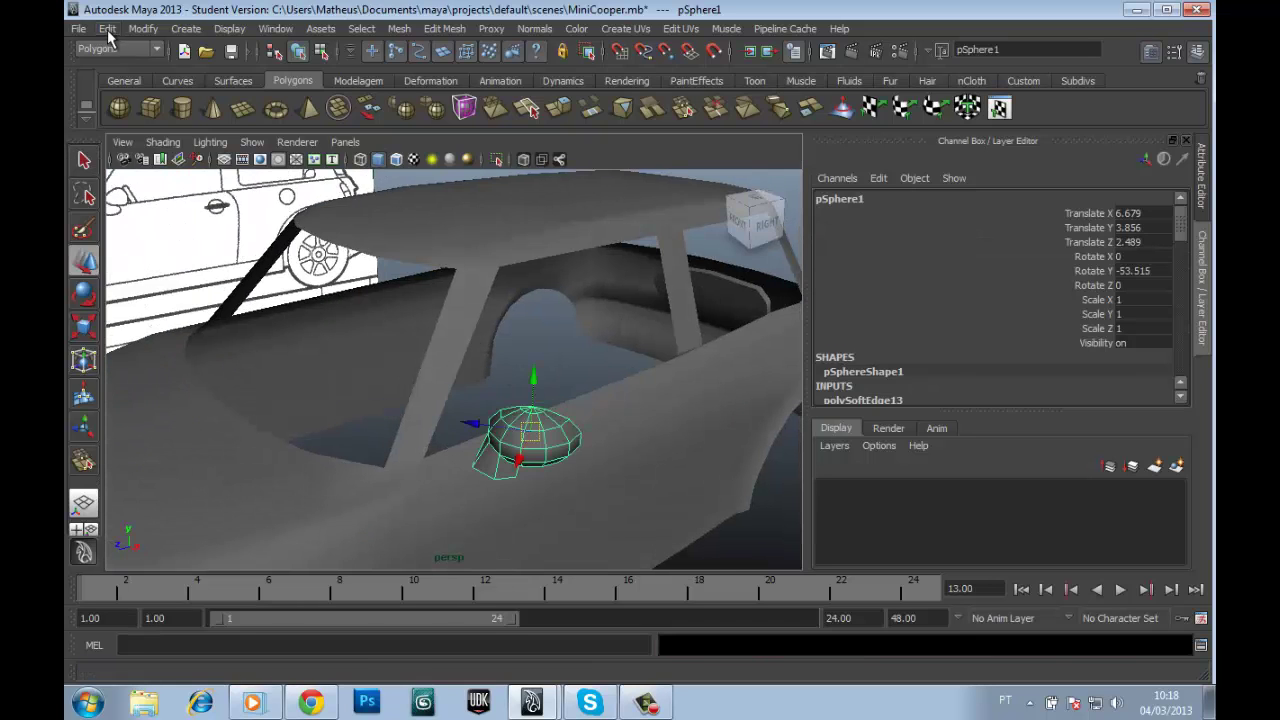
Step: Start a new scene, discarding changes to the car scene
click(108, 29)
click(100, 47)
click(638, 349)
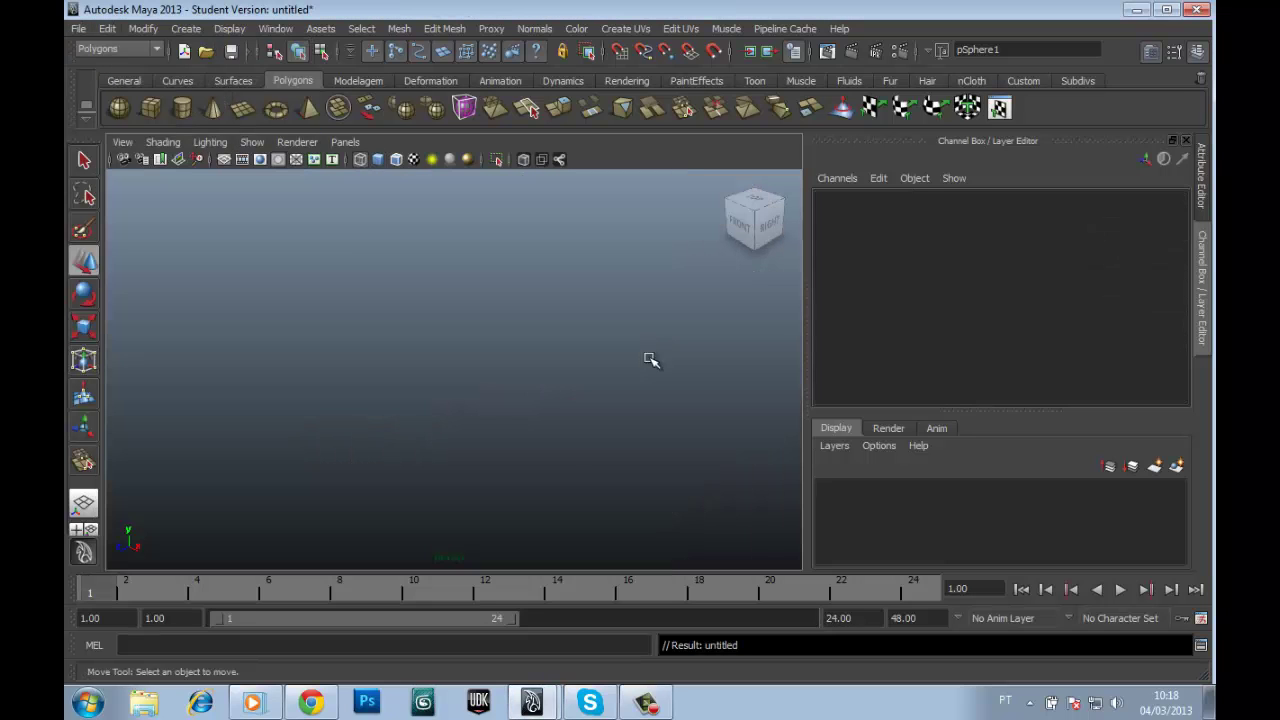
Step: Create a polygon sphere at the grid centre with 16 axis and 7 height subdivisions
click(120, 108)
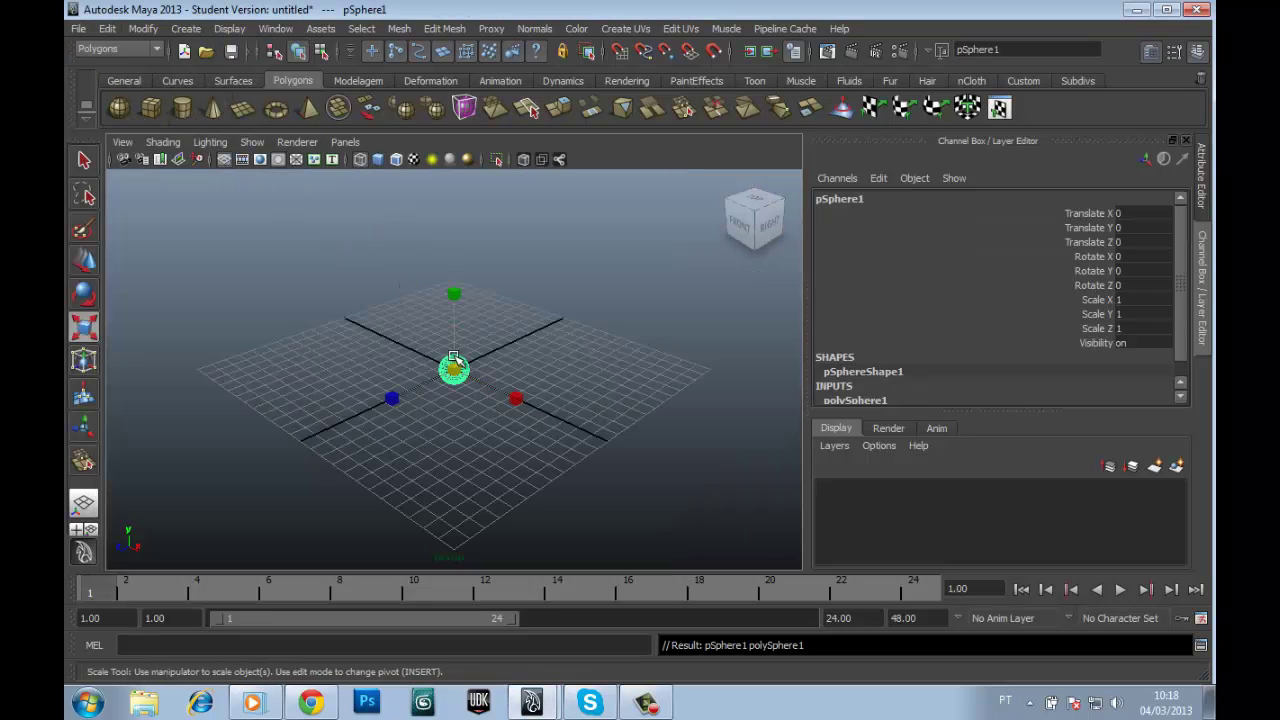
drag(455, 370, 600, 391)
click(925, 380)
scroll(1125, 355, down, 2)
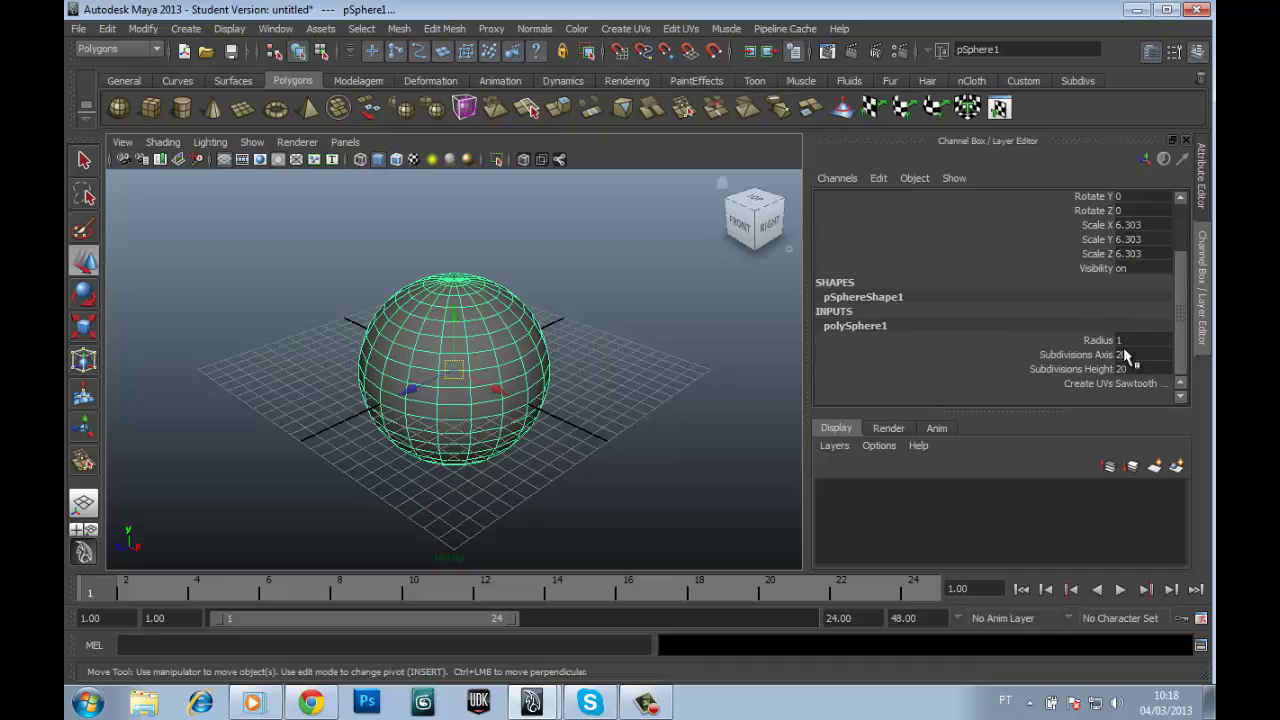
key(Tab)
text(7)
key(Return)
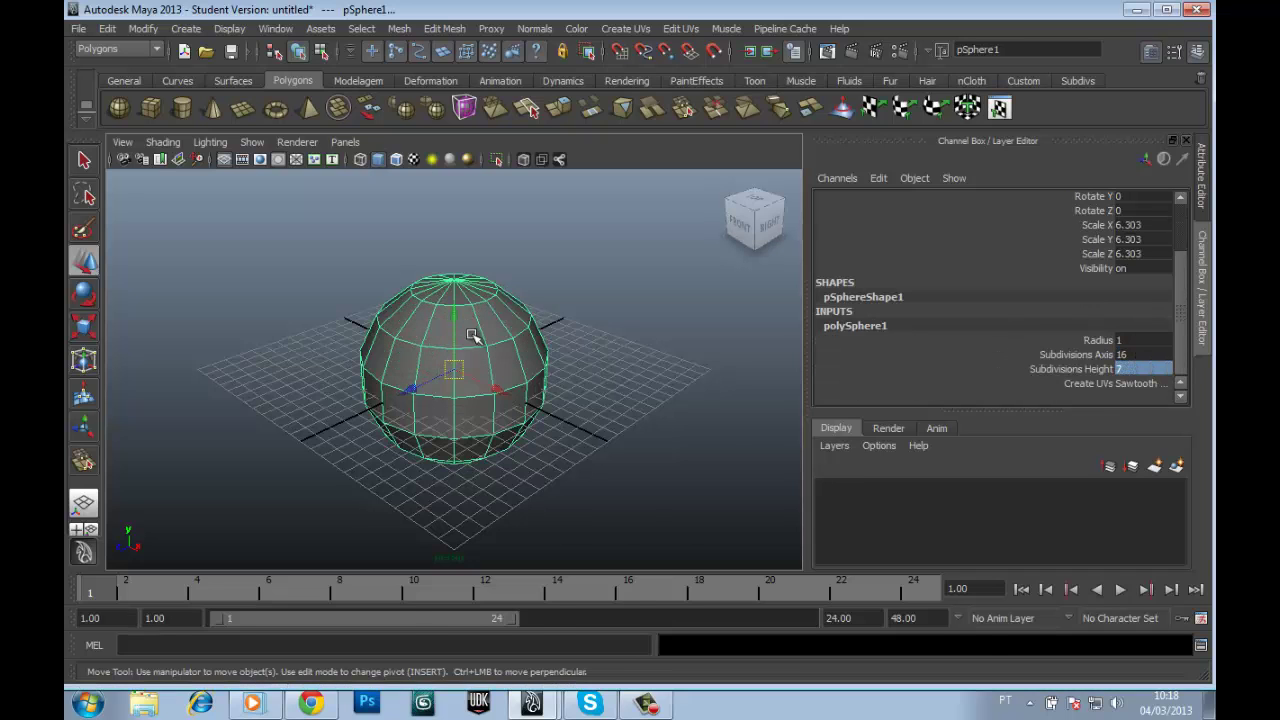
key(F11)
Step: Delete the left half of the sphere's faces in the front view
drag(283, 172, 457, 537)
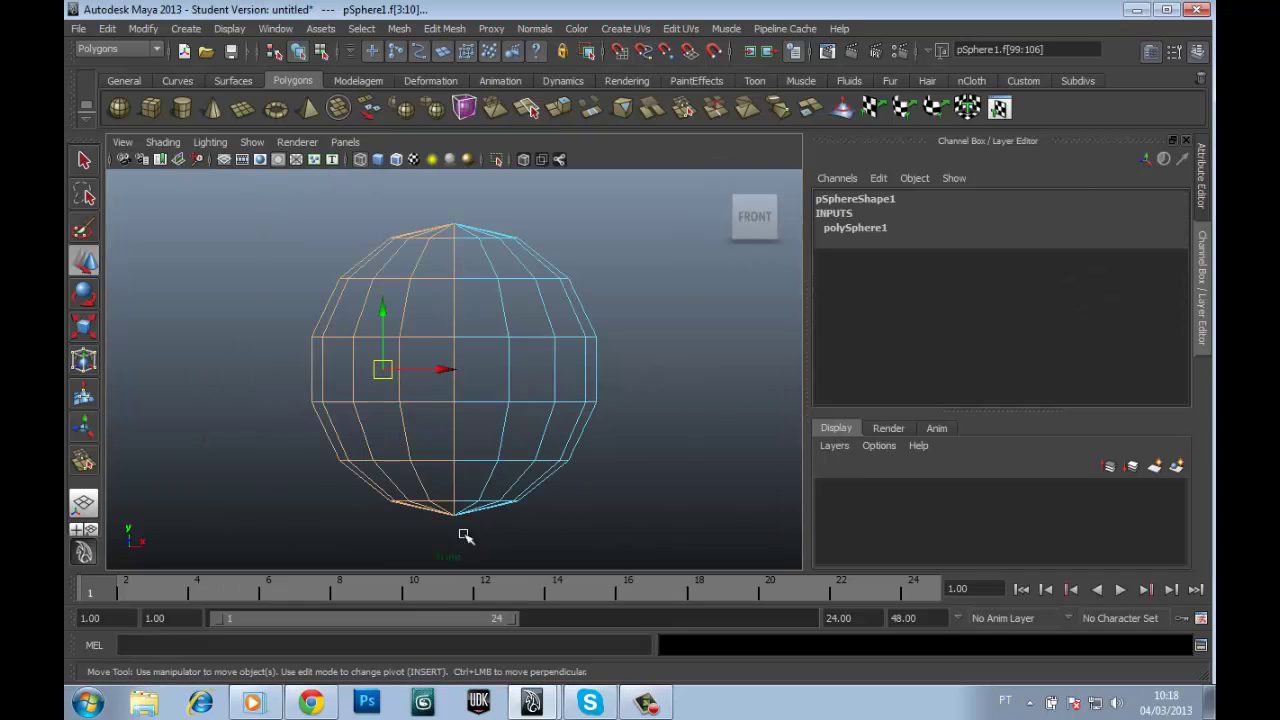
key(Delete)
mouse_move(655, 333)
alt+mouse_down()
mouse_move(517, 366)
mouse_move(757, 349)
mouse_move(230, 145)
alt+mouse_up()
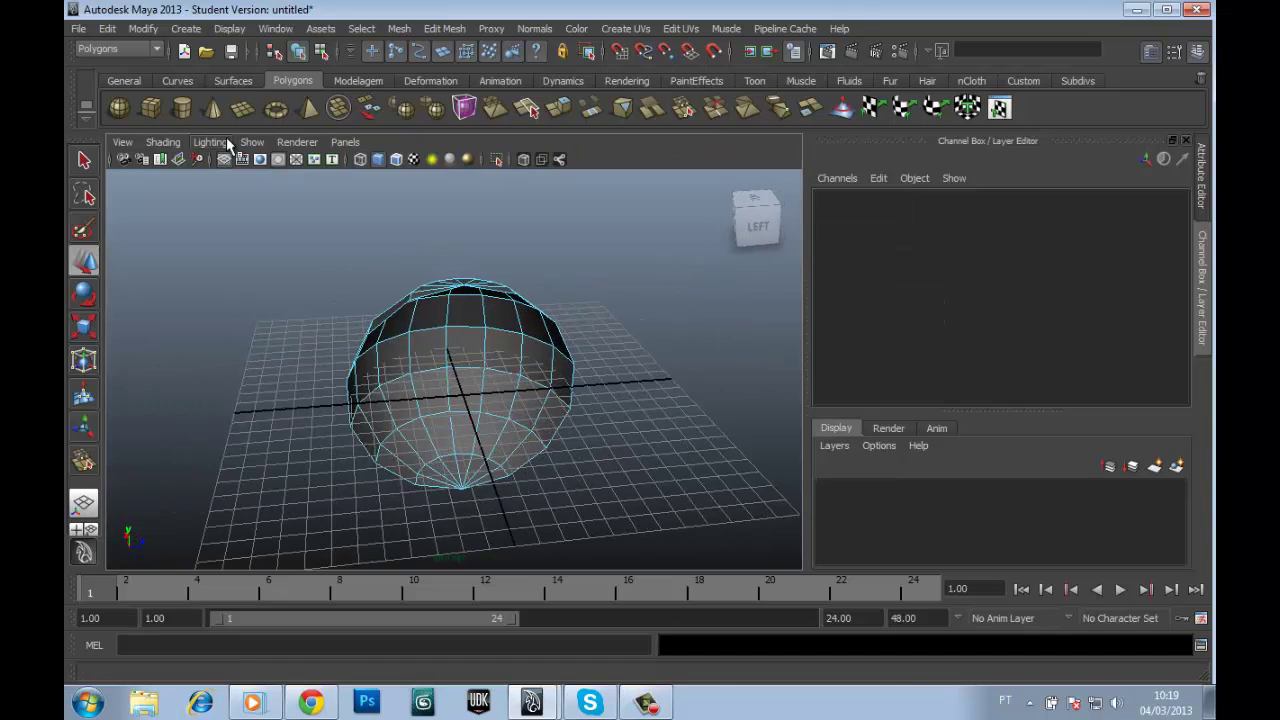
alt+drag(342, 257, 651, 371)
right_drag(509, 351, 475, 340)
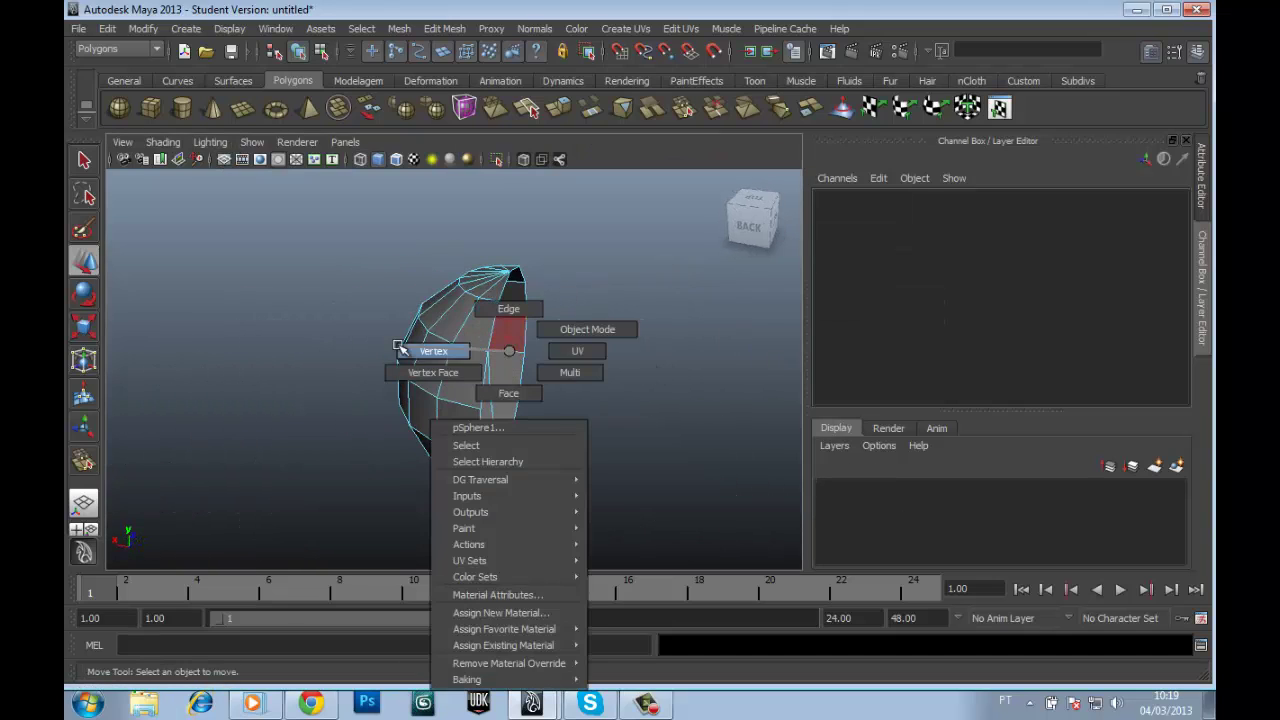
Step: Pull the left-edge vertices outward with Soft Select to stretch the shell into an oval
click(534, 337)
key(r)
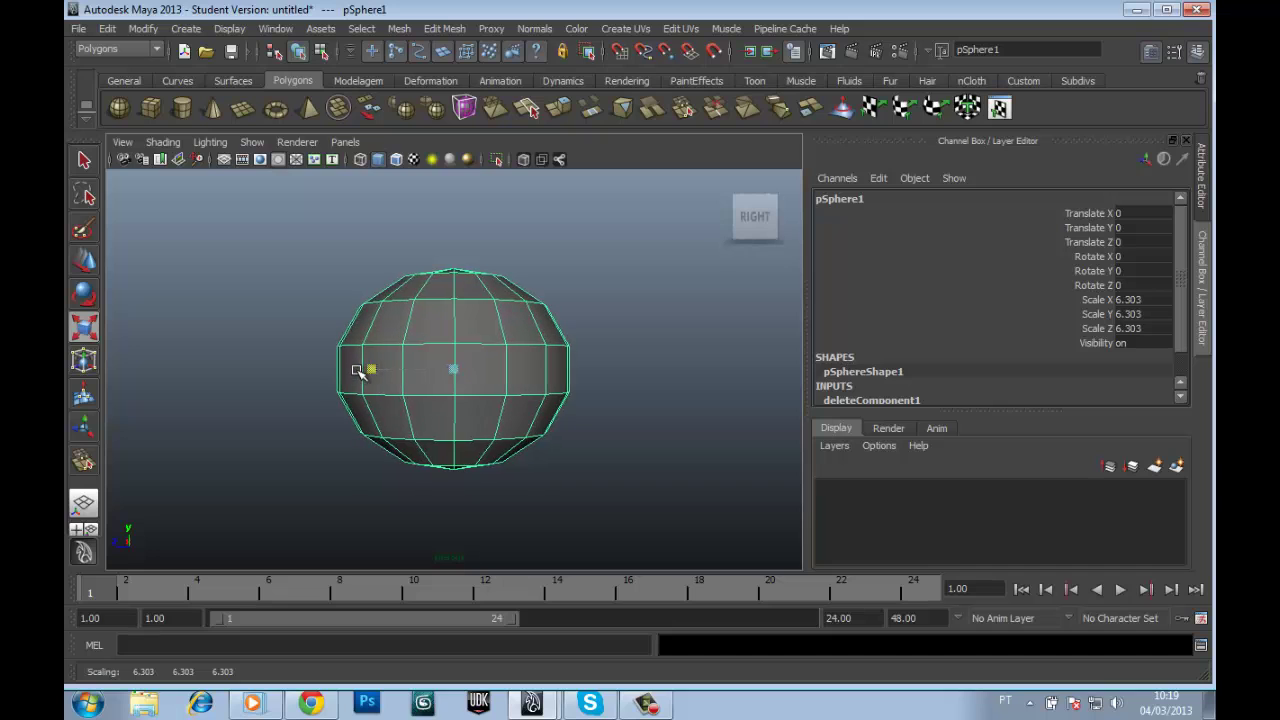
key(F8)
drag(322, 352, 352, 392)
key(w)
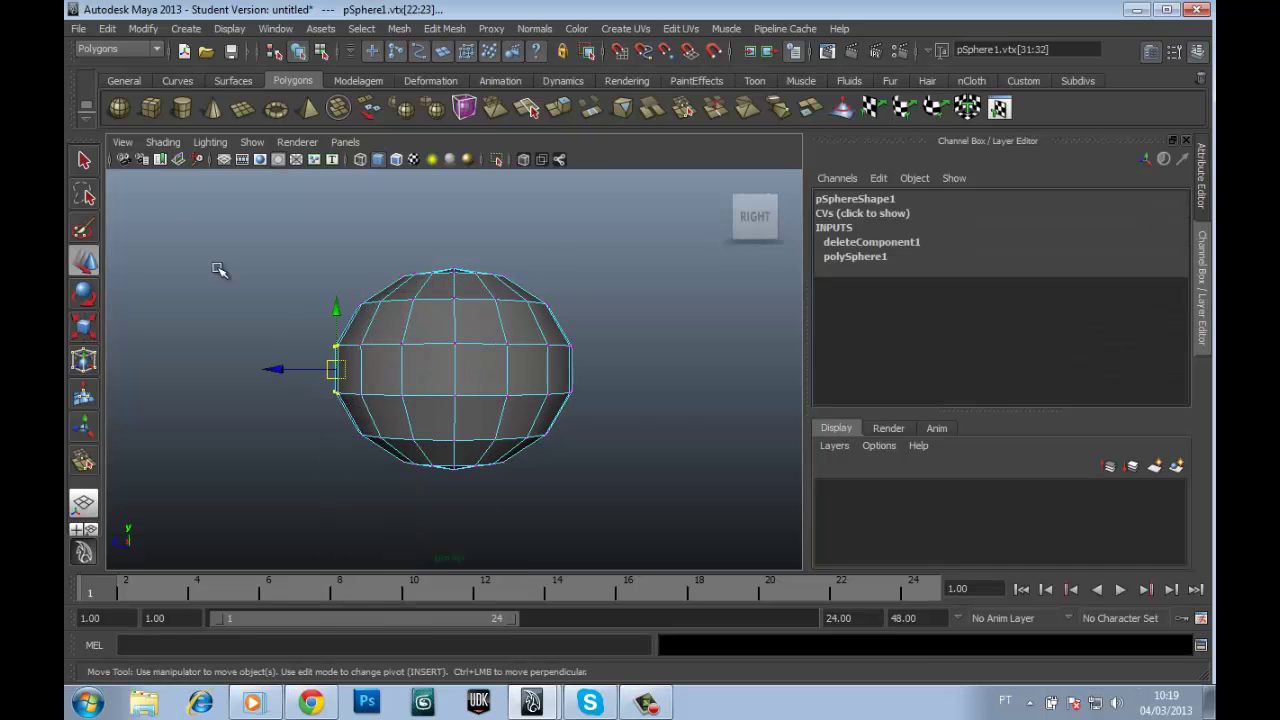
double_click(84, 258)
click(242, 299)
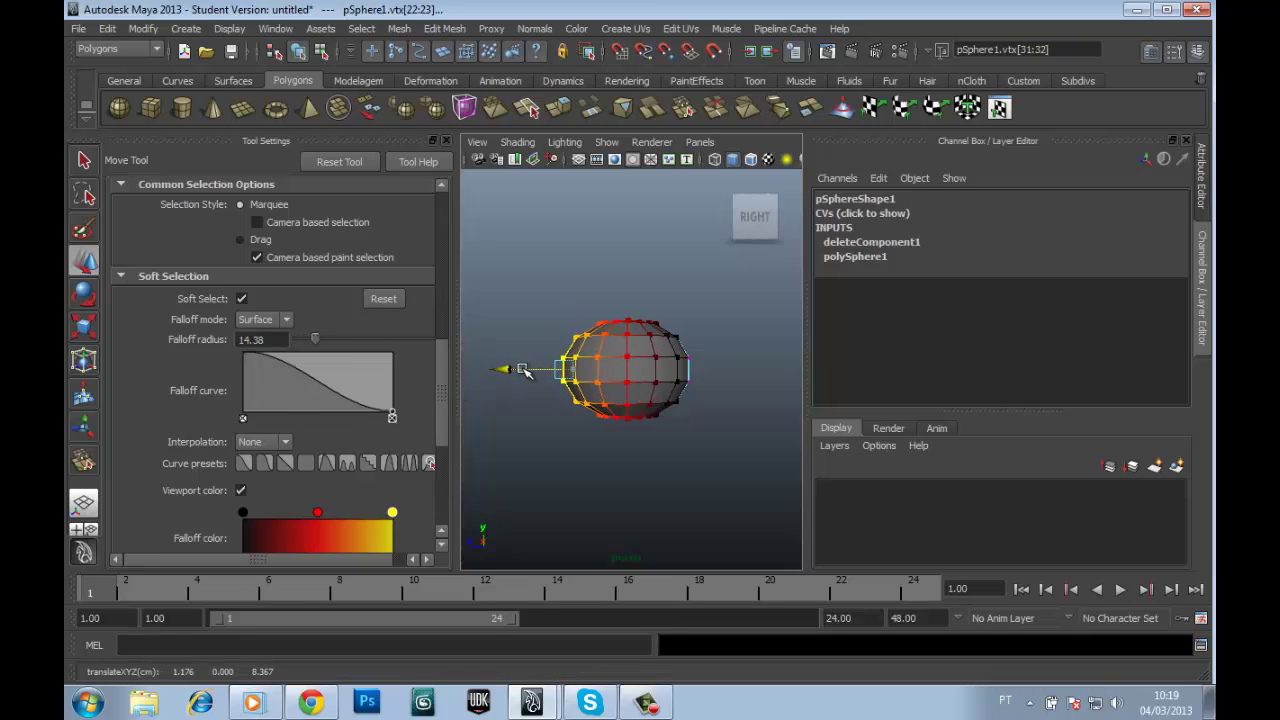
alt+drag(443, 186, 634, 380)
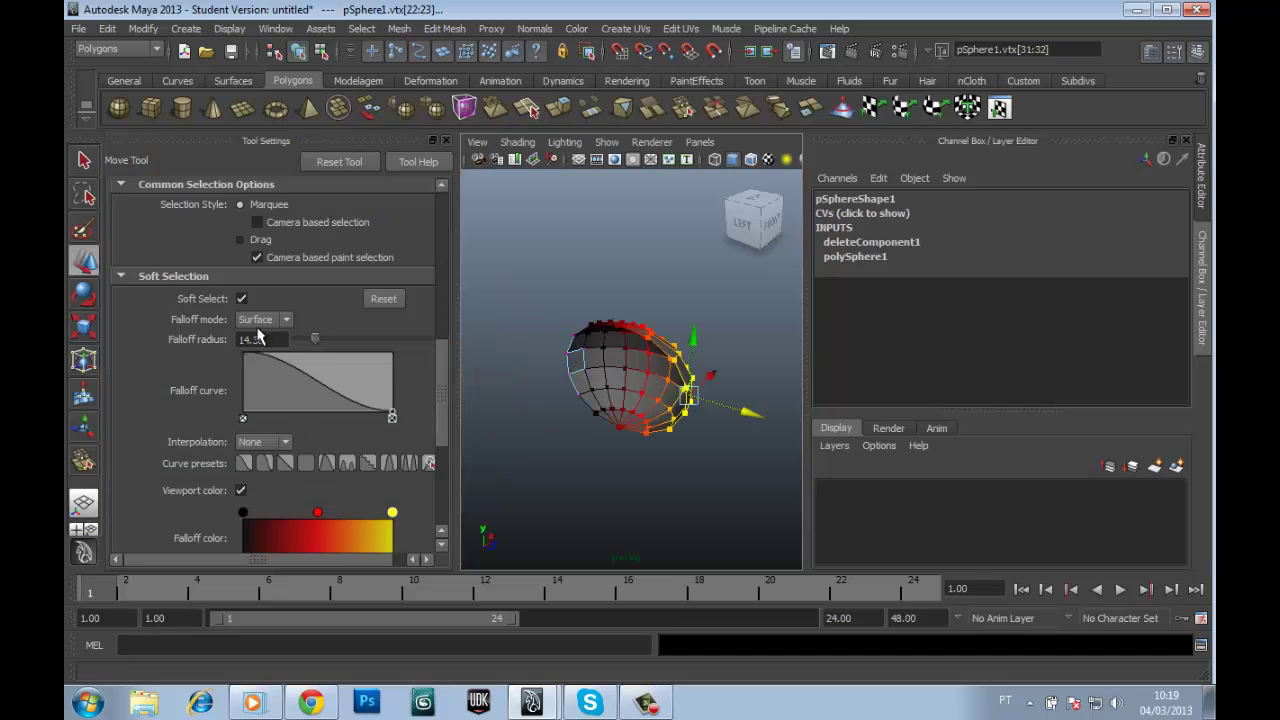
click(242, 299)
Step: Bridge the open border edges to close the shell's open side
alt+drag(137, 354, 594, 458)
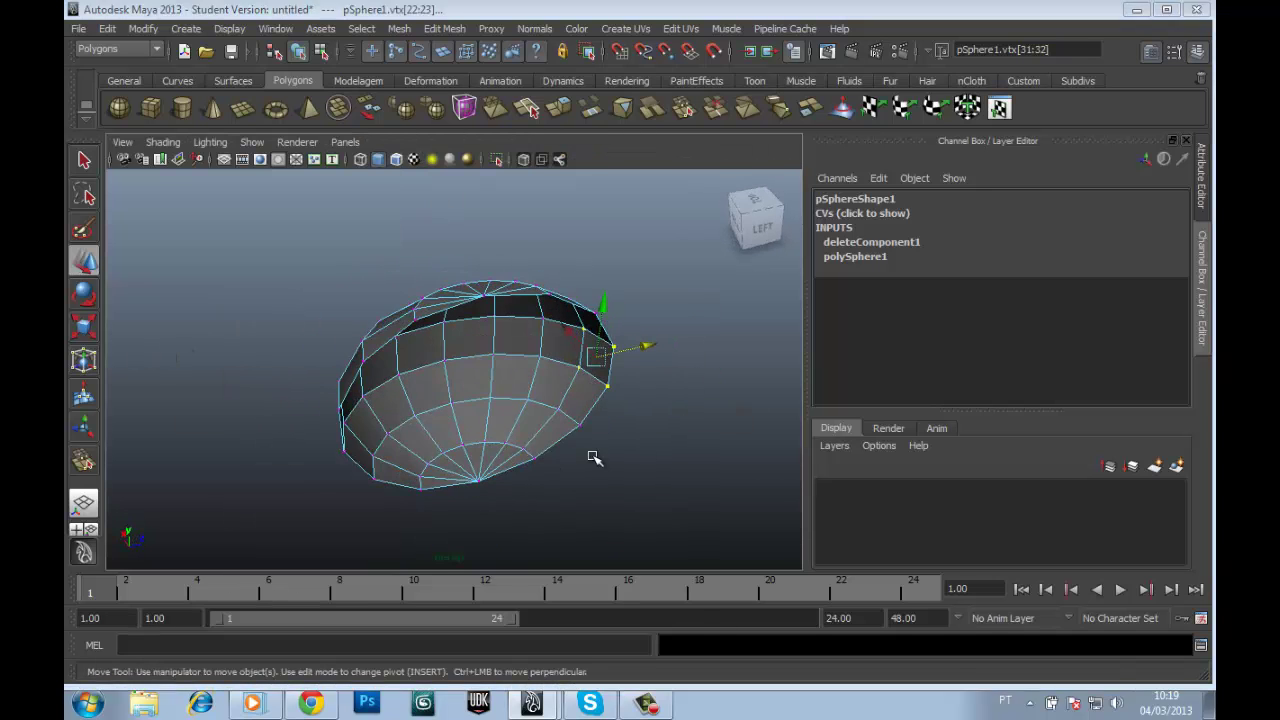
right_drag(486, 240, 486, 195)
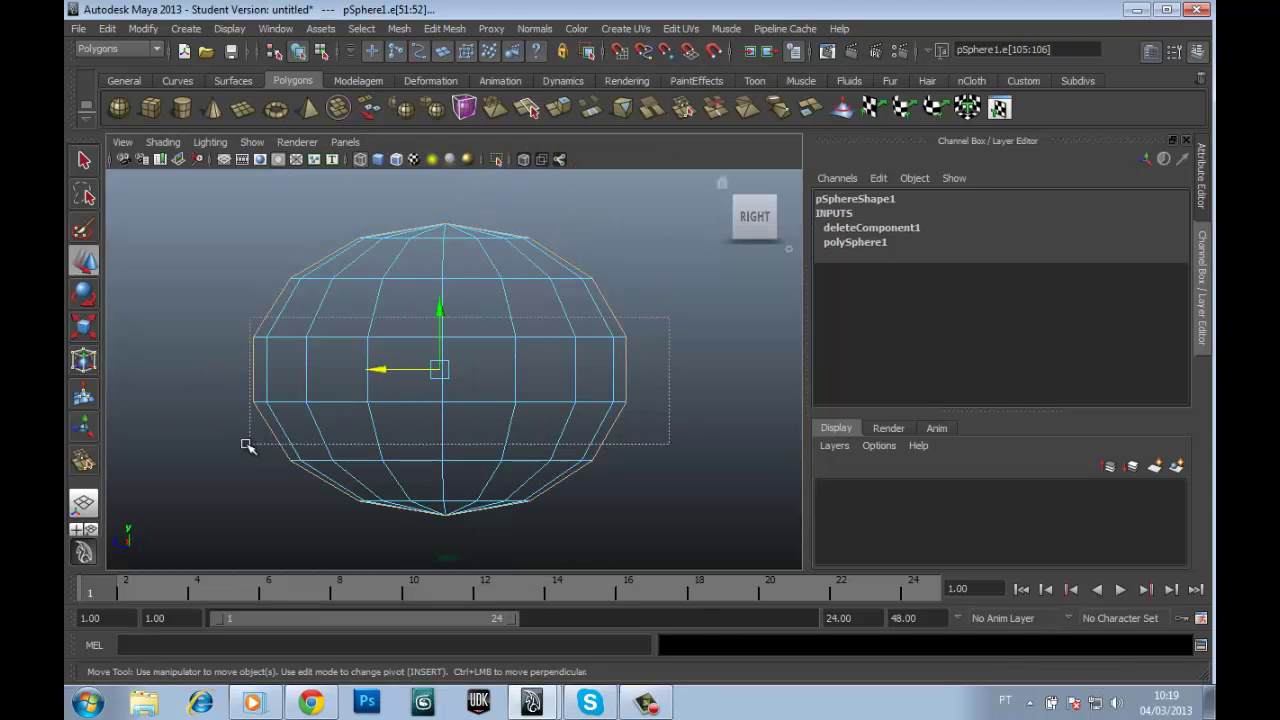
shift+right_drag(465, 376, 465, 514)
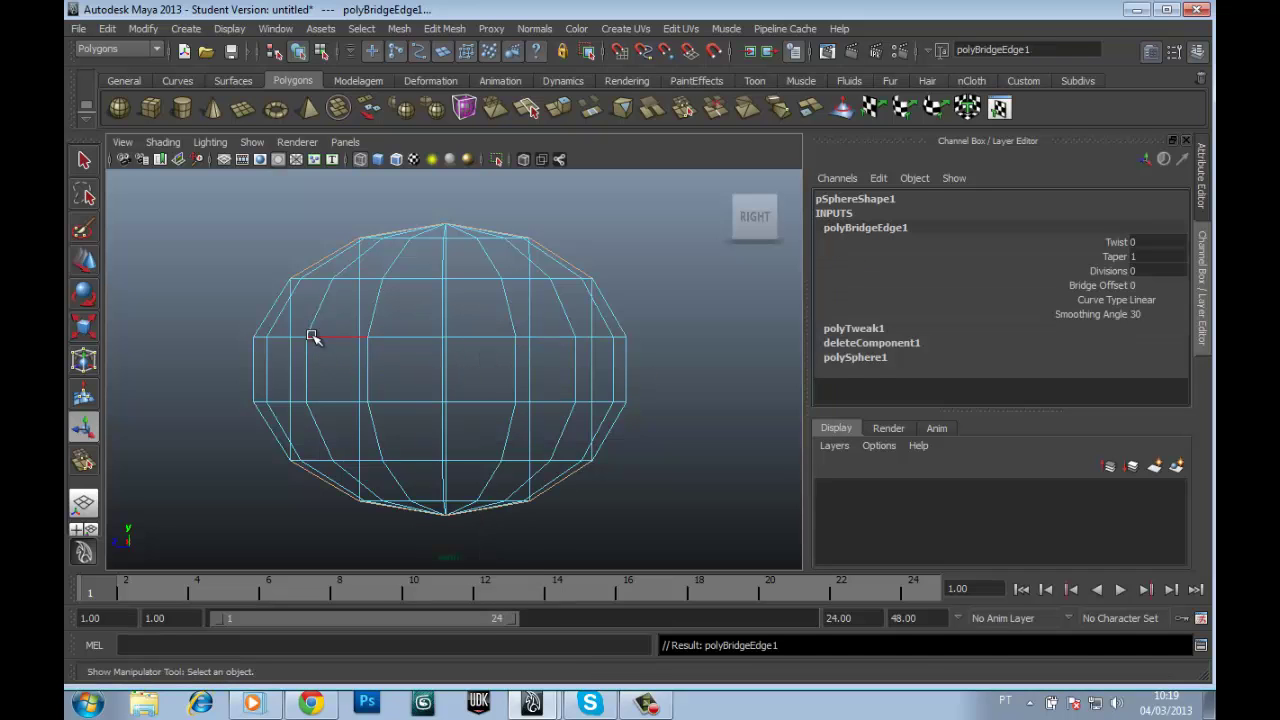
Step: Insert two edge loops across the shell with the Insert Edge Loop Tool
key(ctrl+z)
key(5)
mouse_move(334, 276)
alt+mouse_down()
mouse_move(600, 251)
mouse_move(372, 363)
alt+mouse_up()
scroll(432, 281, down, 5)
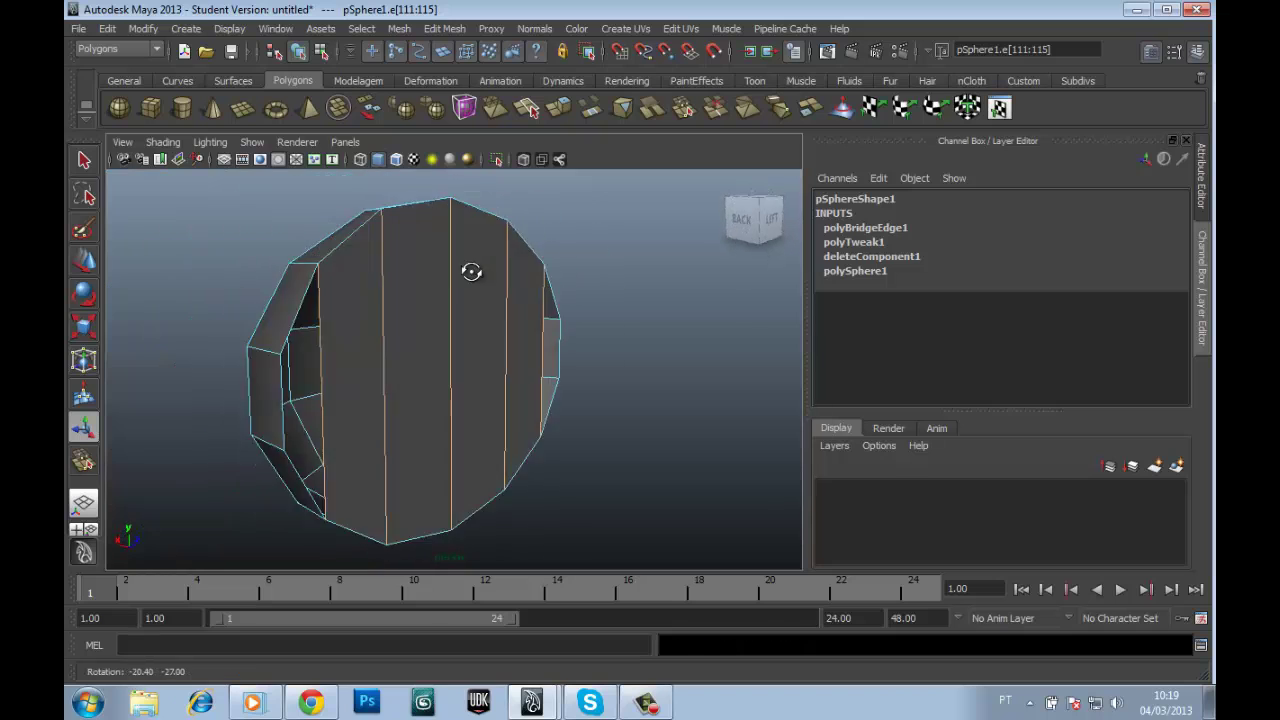
alt+drag(471, 271, 480, 271)
shift+right_click(456, 288)
click(463, 396)
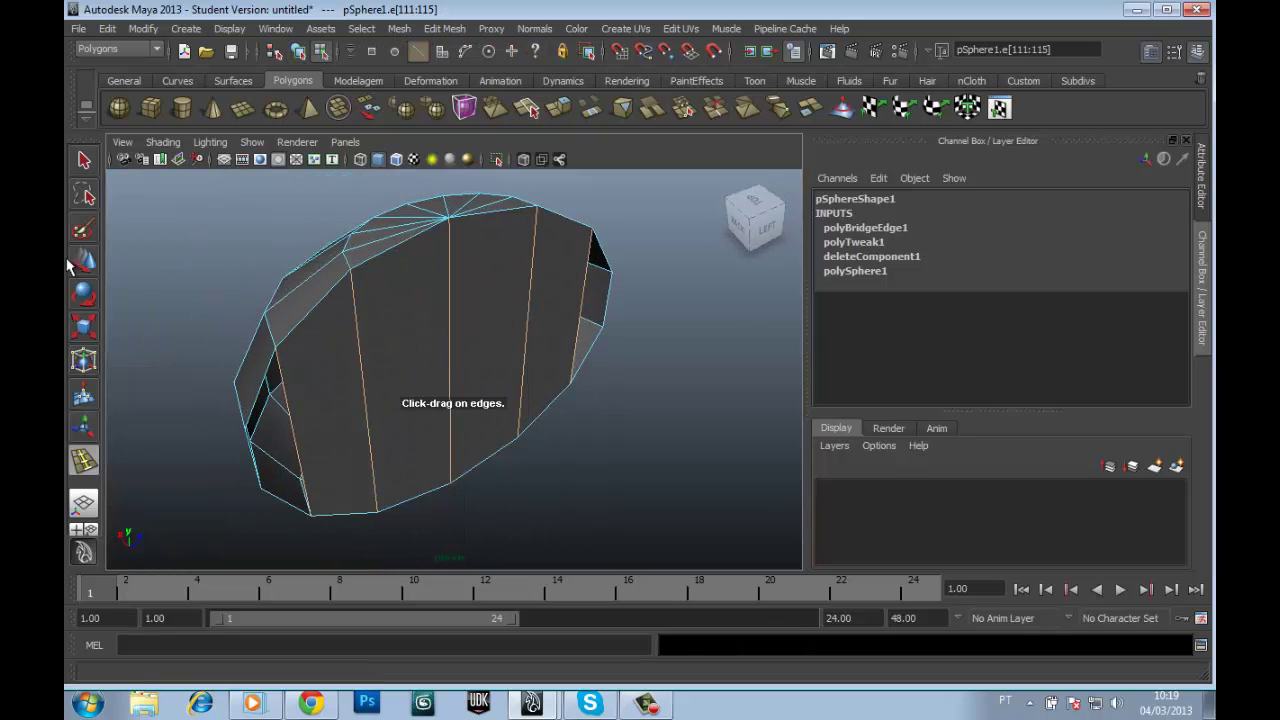
click(1176, 53)
click(610, 363)
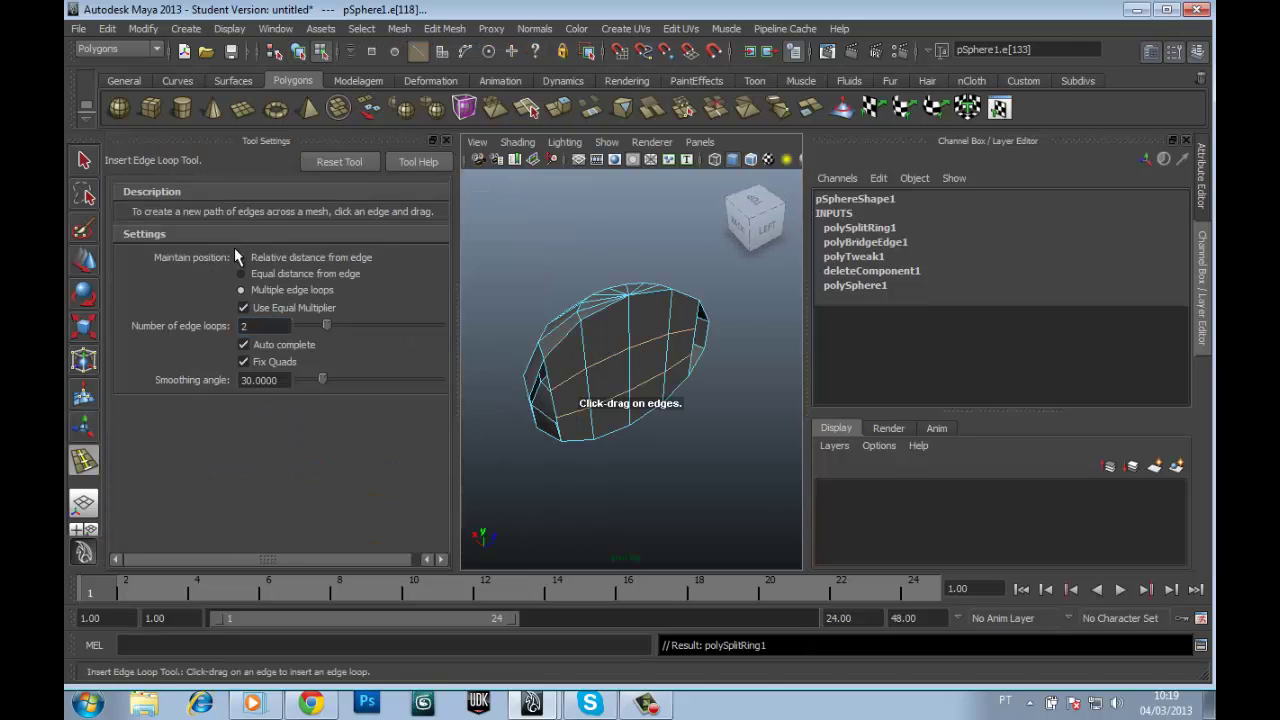
click(445, 140)
Step: Merge four pairs of stray vertices on the shell's flat side
key(w)
right_drag(366, 332, 294, 328)
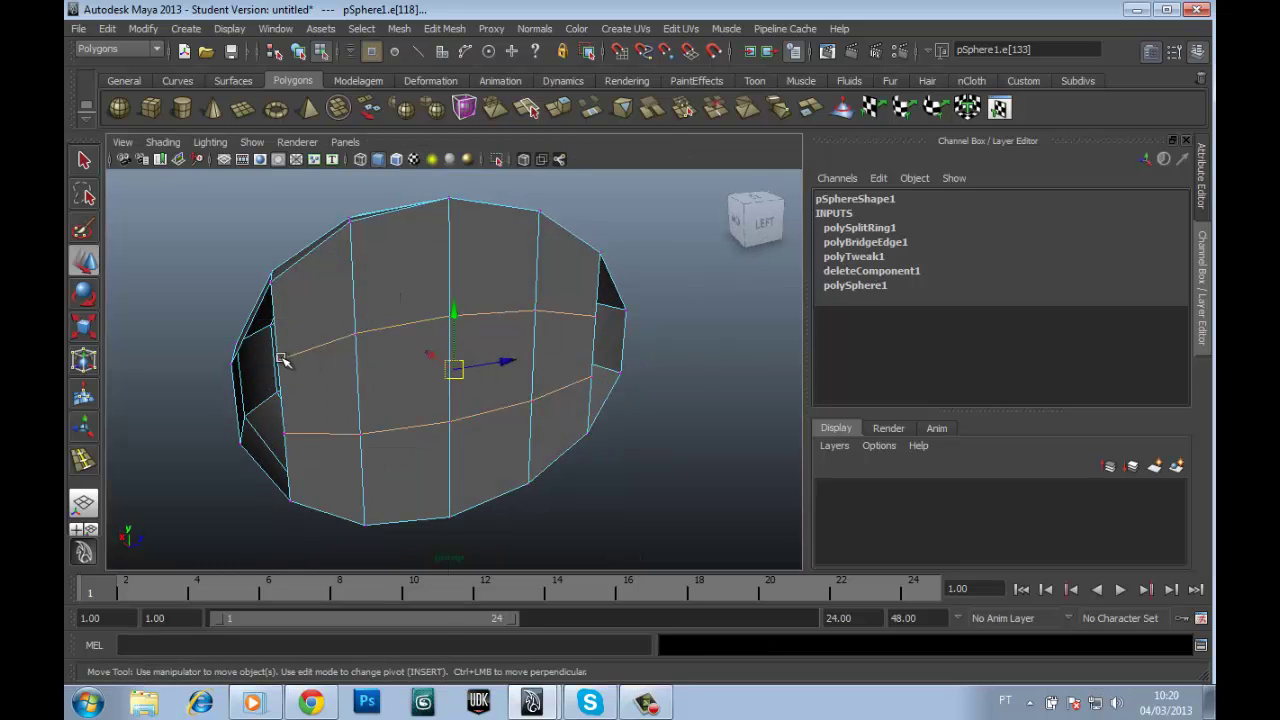
click(281, 359)
right_click(349, 366)
alt+drag(349, 366, 409, 352)
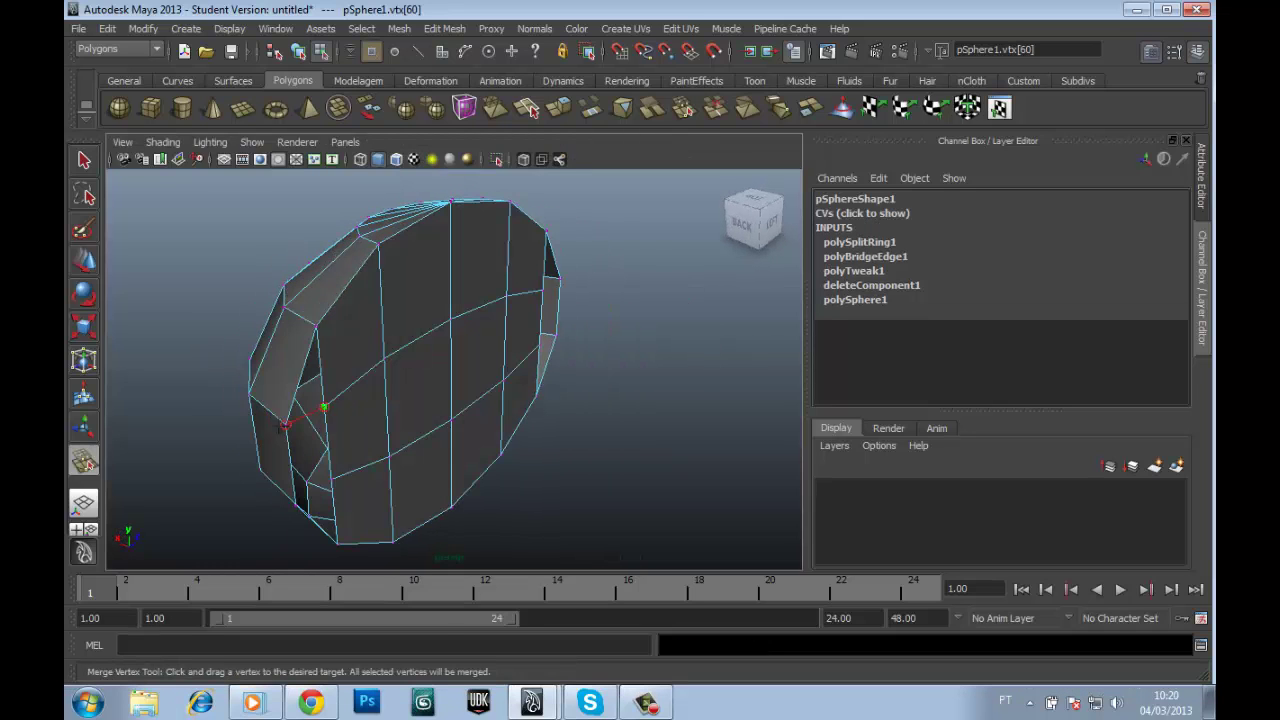
drag(323, 408, 324, 408)
drag(308, 487, 330, 517)
alt+drag(330, 517, 533, 433)
mouse_move(625, 365)
mouse_down()
mouse_move(623, 434)
mouse_move(543, 451)
mouse_up()
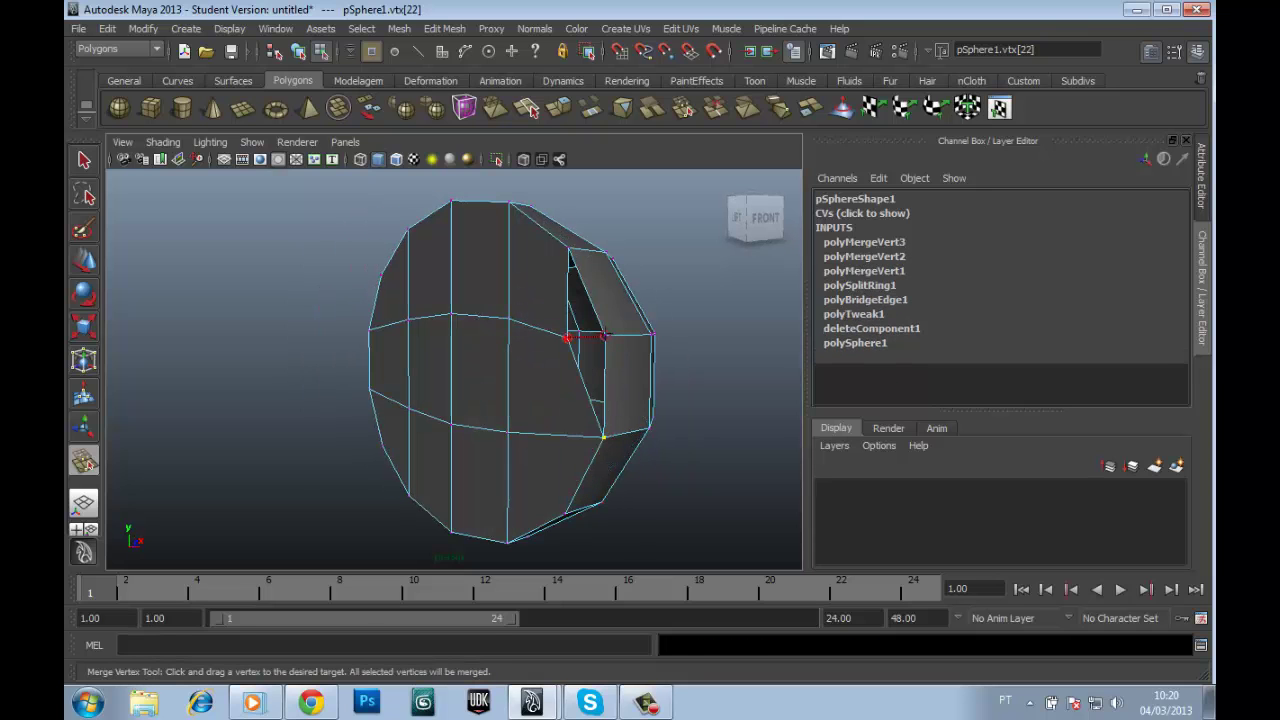
drag(604, 334, 604, 334)
alt+drag(604, 334, 460, 337)
Step: Select two faces on the shell
key(w)
click(400, 368)
shift+click(488, 362)
Step: Extrude the selected faces twice, shrinking them inward to form a thick rim
ctrl+right_drag(396, 362, 428, 343)
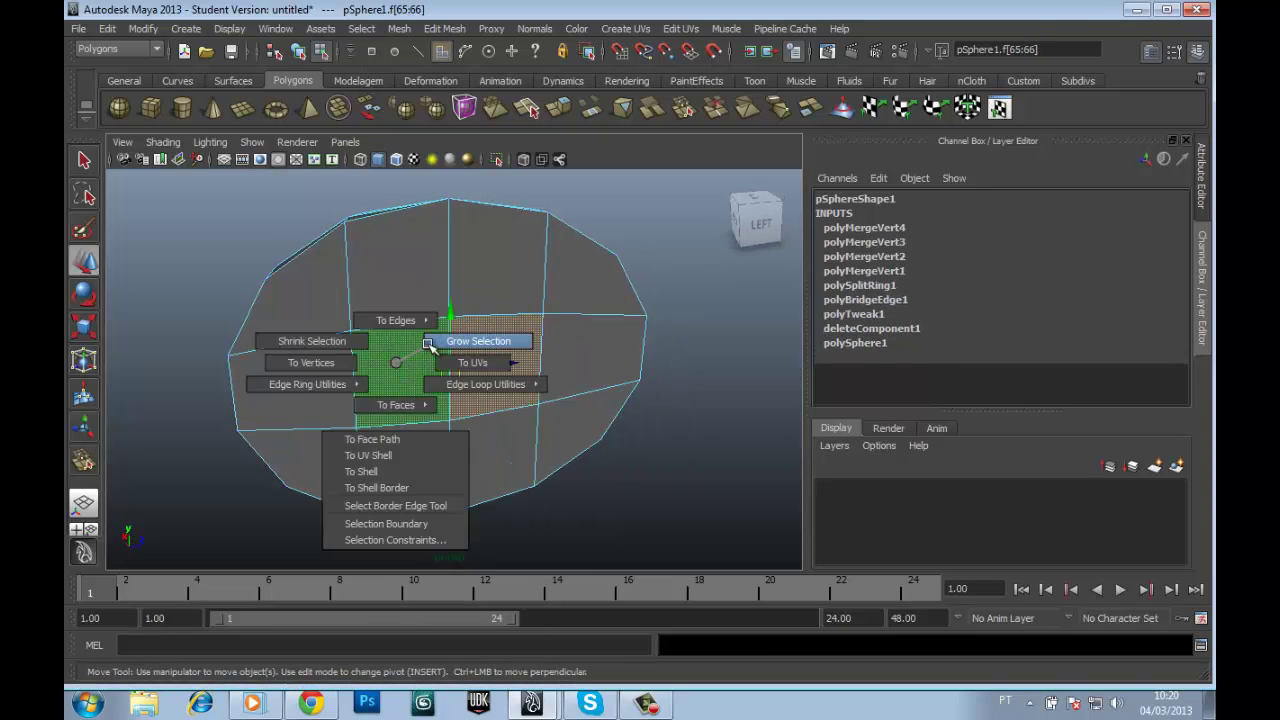
shift+right_drag(528, 345, 543, 369)
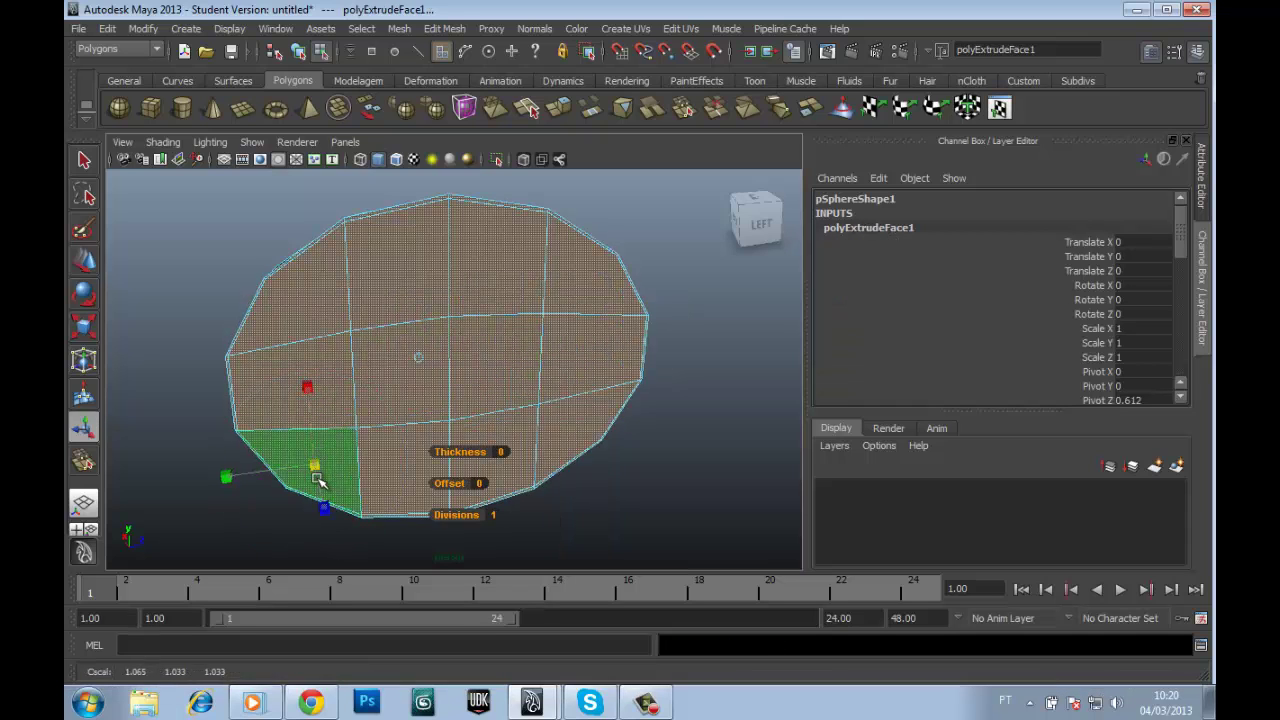
mouse_move(320, 425)
mouse_down()
mouse_move(363, 423)
mouse_move(303, 417)
mouse_up()
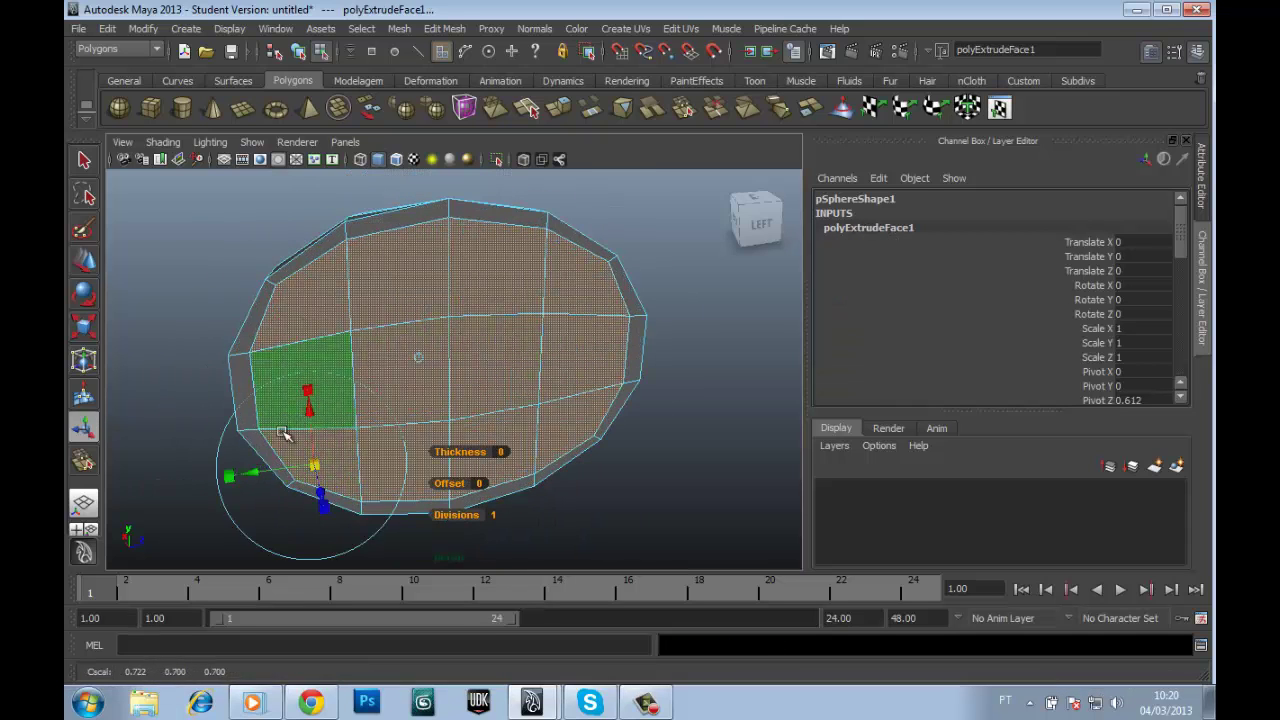
shift+right_drag(320, 470, 330, 490)
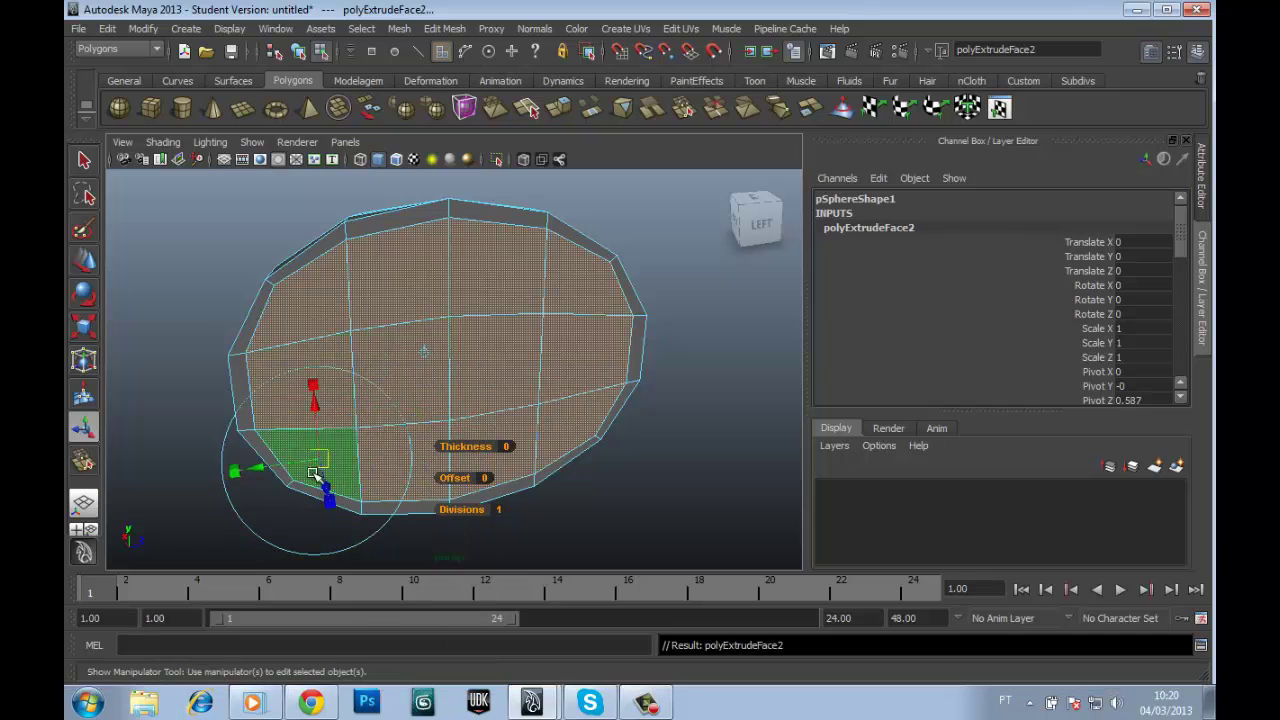
mouse_move(446, 262)
alt+mouse_down()
mouse_move(294, 249)
mouse_move(671, 306)
mouse_move(438, 397)
mouse_move(503, 323)
alt+mouse_up()
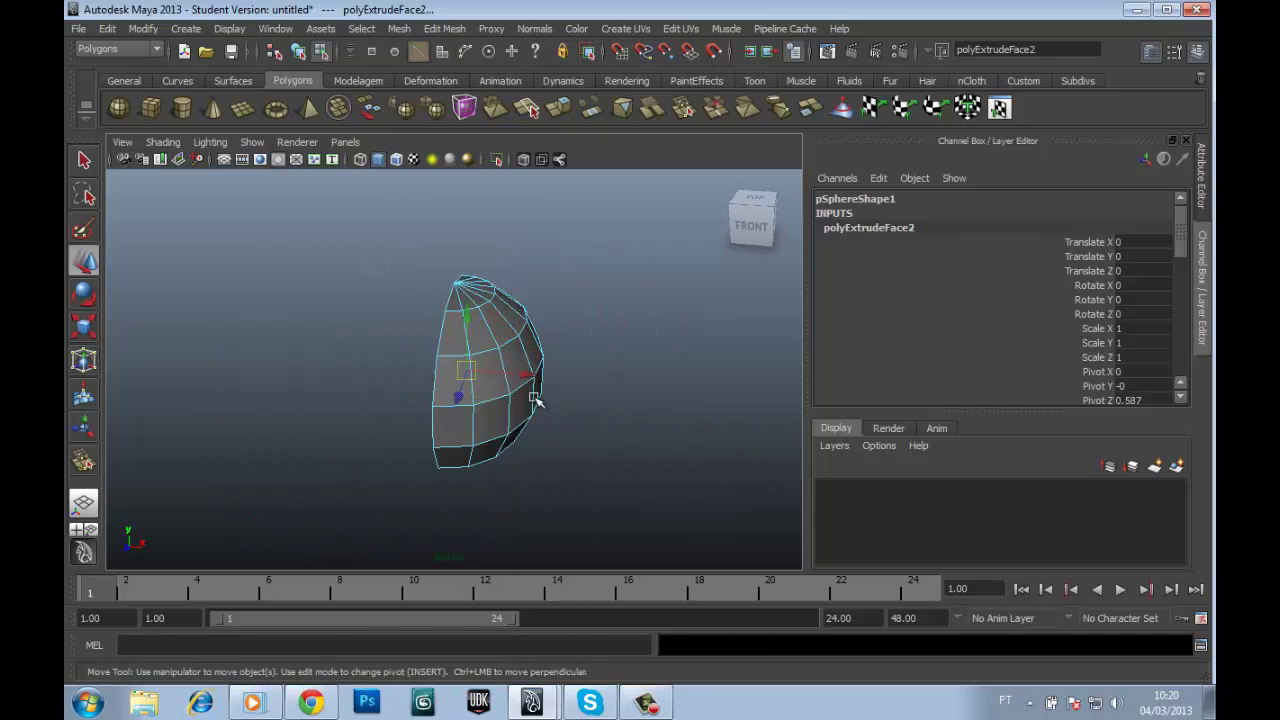
Step: Soften the disc's rim edges with Soften Edge
shift+right_drag(534, 394, 612, 351)
mouse_move(612, 351)
alt+mouse_down()
mouse_move(423, 357)
mouse_move(489, 452)
alt+mouse_up()
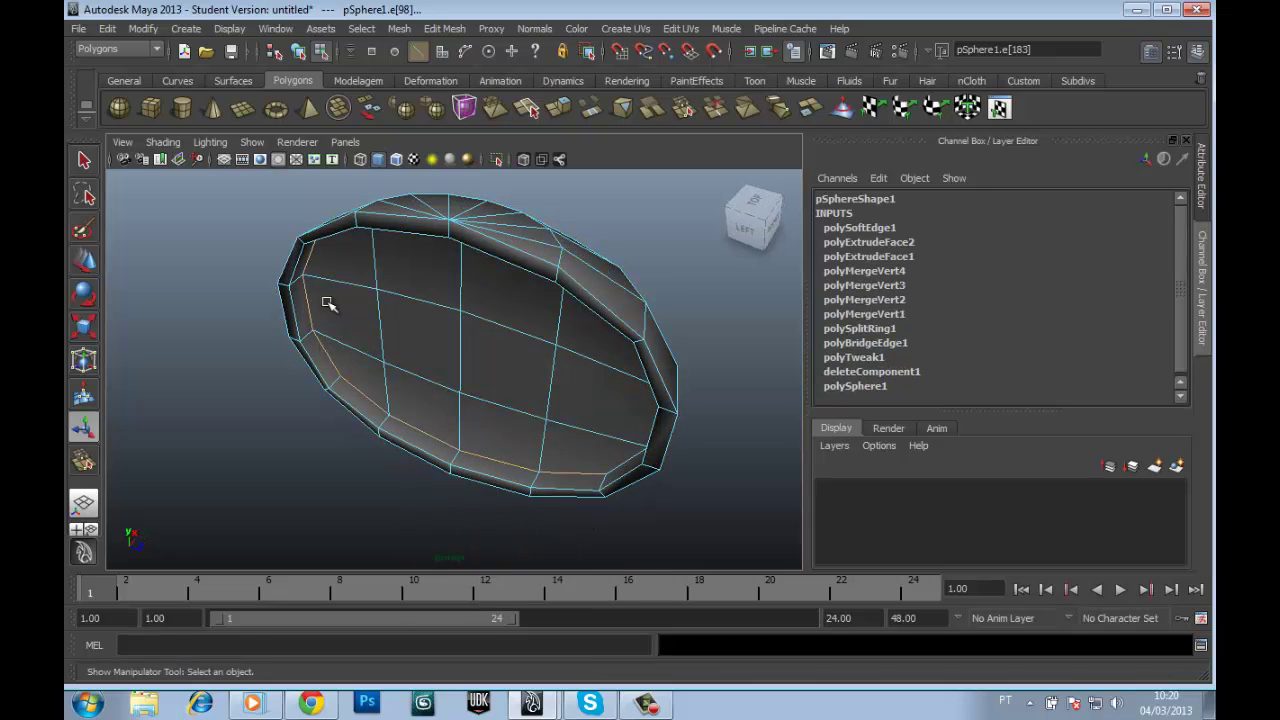
alt+drag(328, 304, 369, 304)
alt+drag(455, 312, 557, 338)
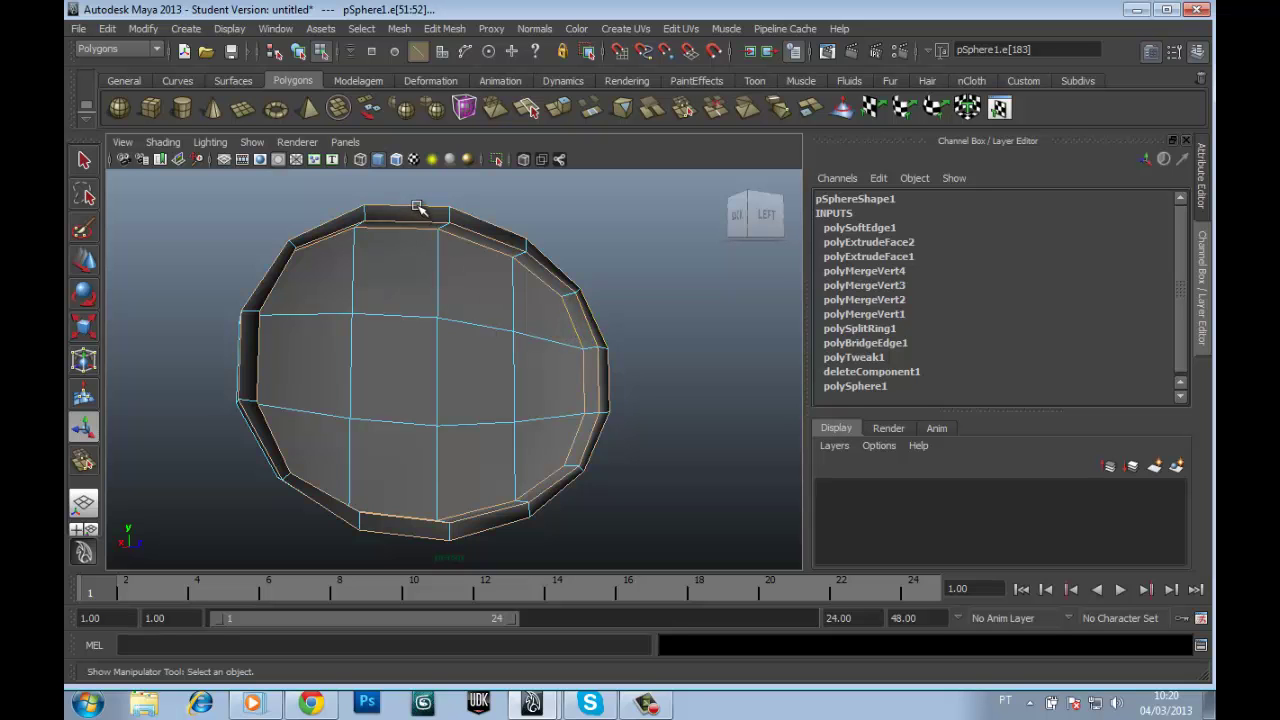
mouse_move(567, 462)
alt+mouse_down()
mouse_move(371, 557)
mouse_move(471, 471)
mouse_move(438, 461)
alt+mouse_up()
shift+right_drag(438, 461, 458, 470)
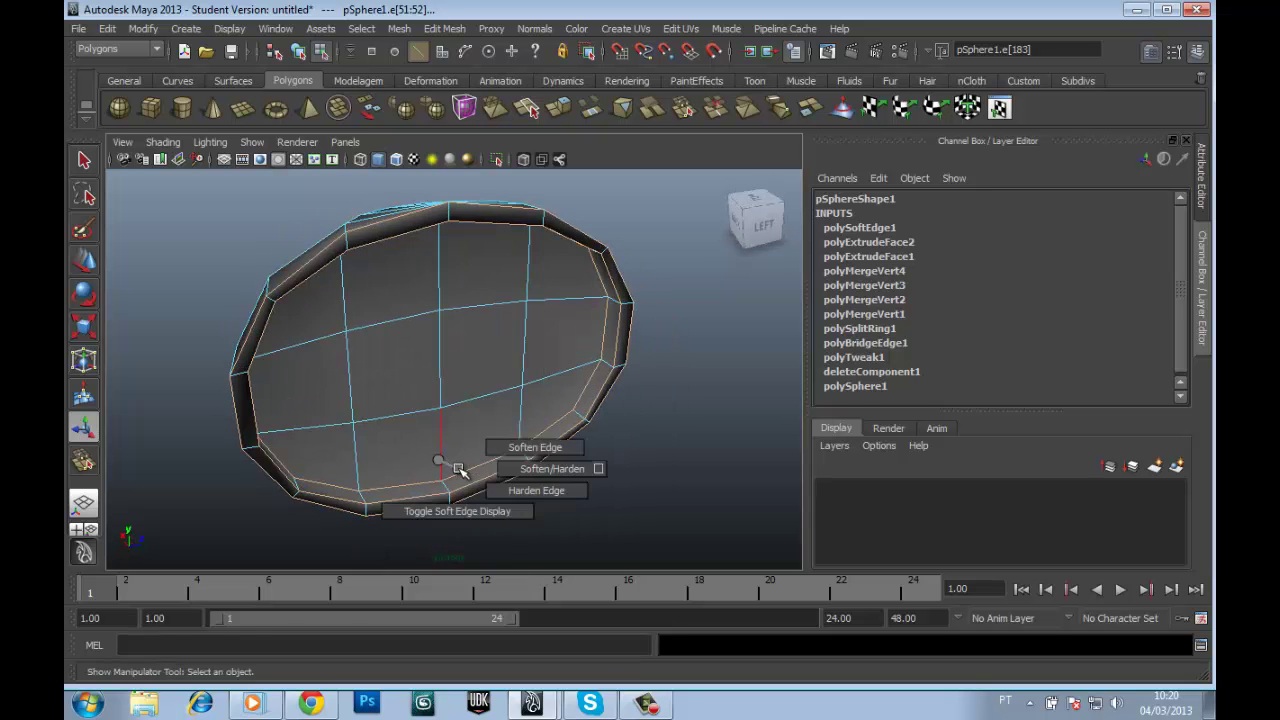
right_drag(503, 349, 571, 334)
click(229, 443)
mouse_move(229, 443)
alt+mouse_down()
mouse_move(351, 380)
mouse_move(543, 373)
mouse_move(457, 523)
mouse_move(449, 383)
mouse_move(423, 366)
alt+mouse_up()
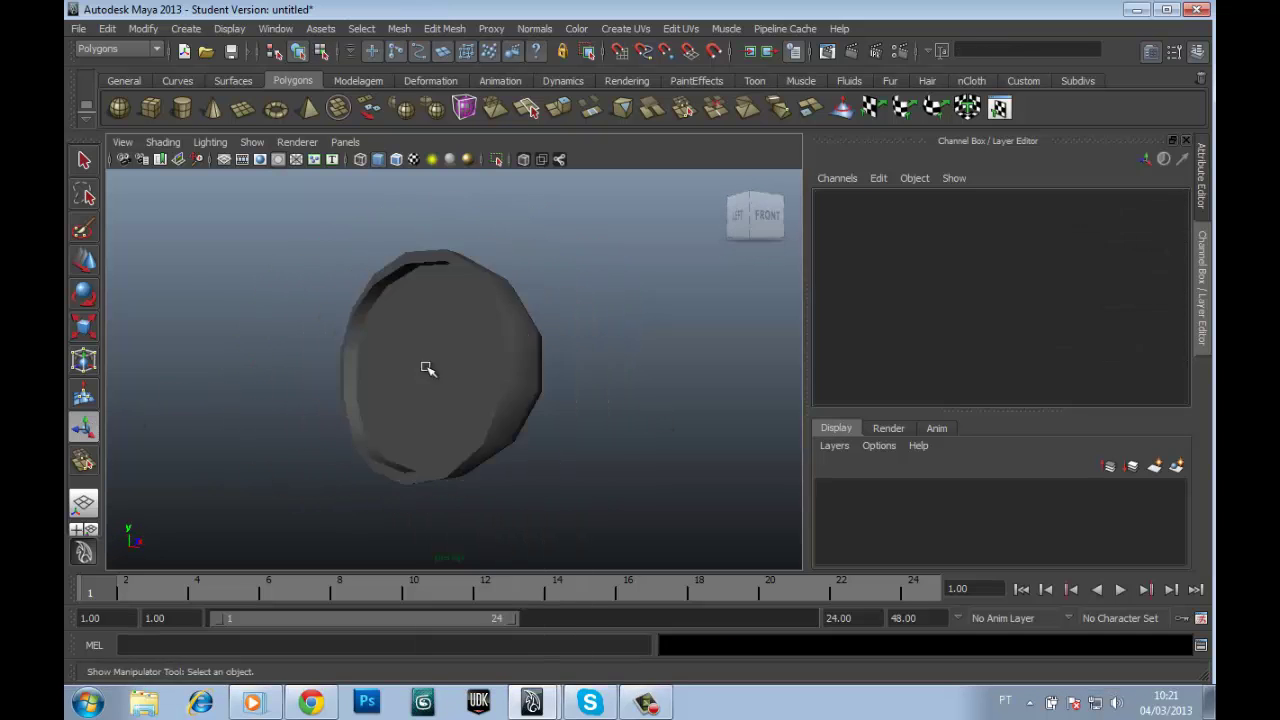
Step: Select a face on the side of the mirror shell in face mode
click(423, 366)
key(F11)
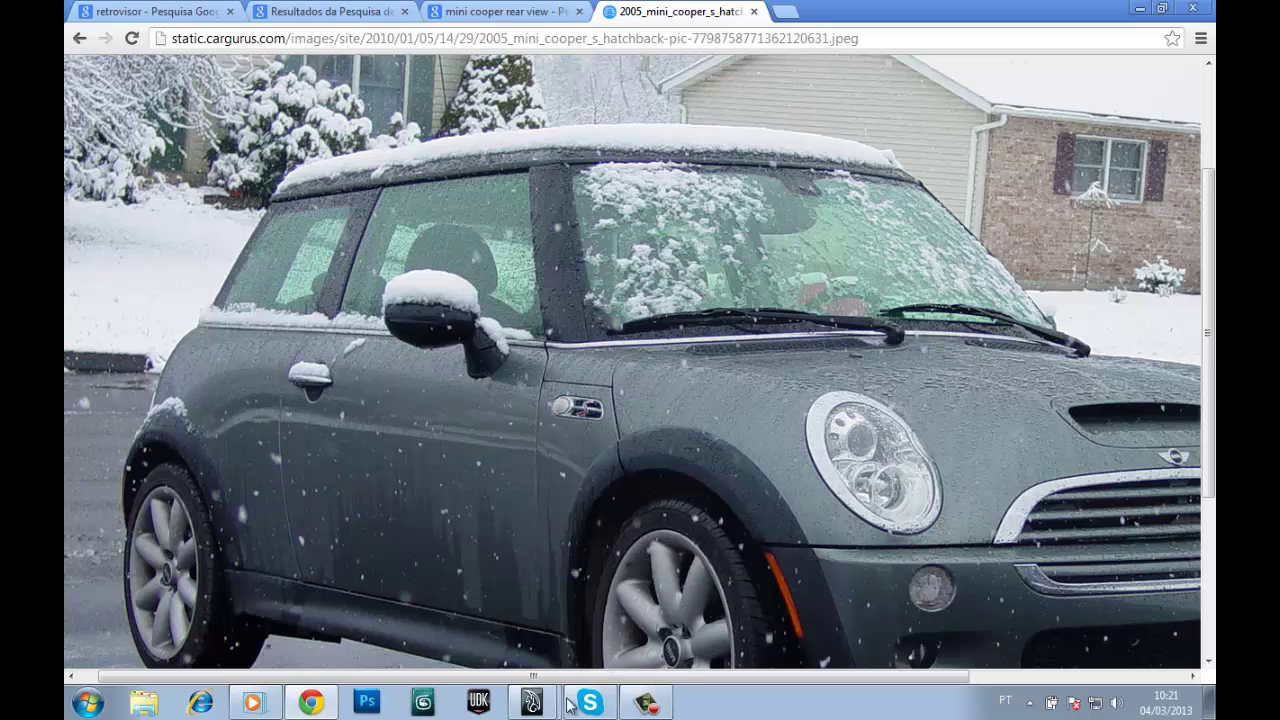
click(535, 703)
alt+drag(337, 369, 701, 374)
alt+drag(575, 377, 651, 346)
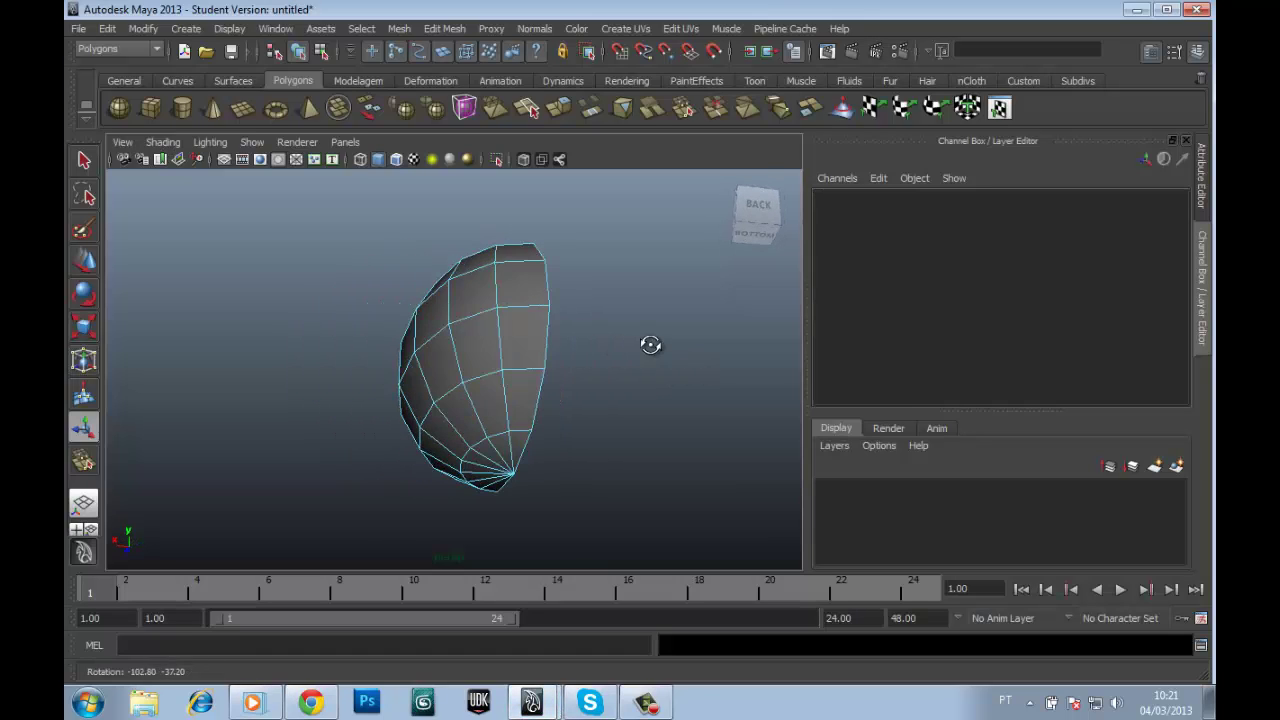
click(486, 346)
mouse_move(486, 346)
alt+mouse_down()
mouse_move(457, 346)
mouse_move(563, 338)
alt+mouse_up()
Step: Extrude the side face and pull it outward into a blocky arm
shift+right_drag(563, 338, 545, 370)
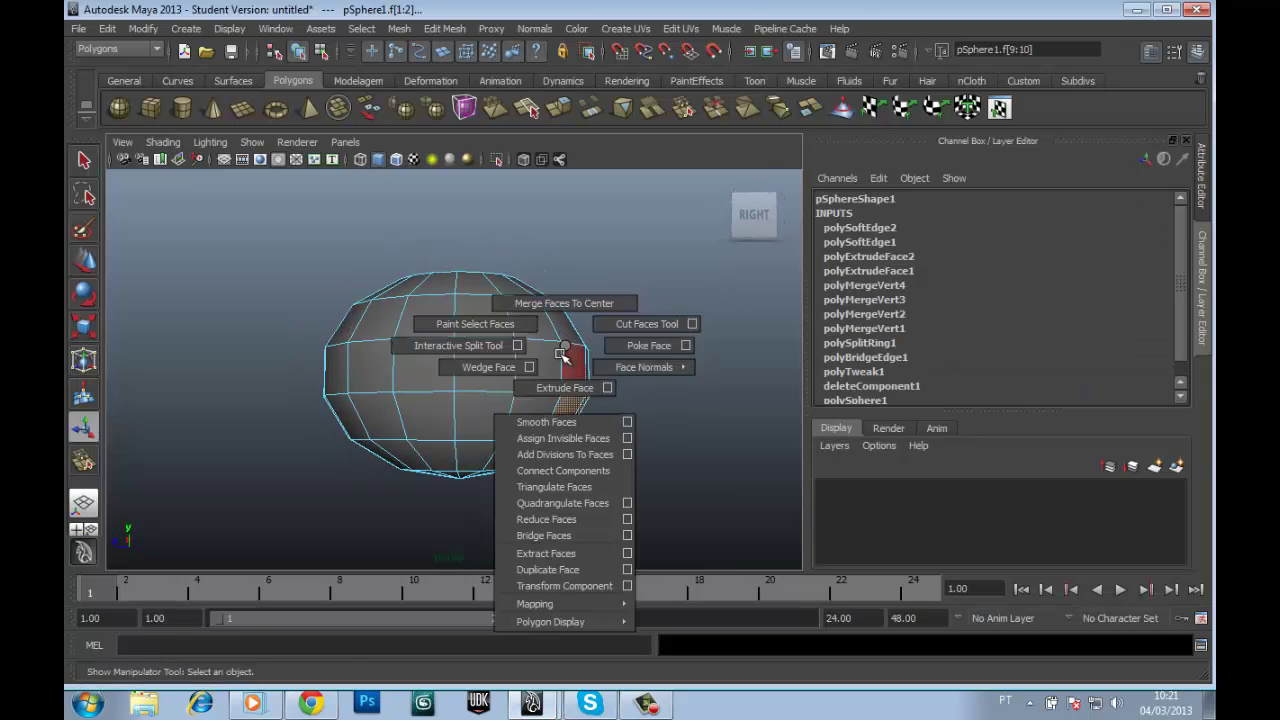
mouse_move(545, 455)
mouse_down()
mouse_move(586, 528)
mouse_move(555, 397)
mouse_move(563, 451)
mouse_up()
key(w)
scroll(563, 451, up, 5)
alt+drag(586, 329, 471, 340)
key(F8)
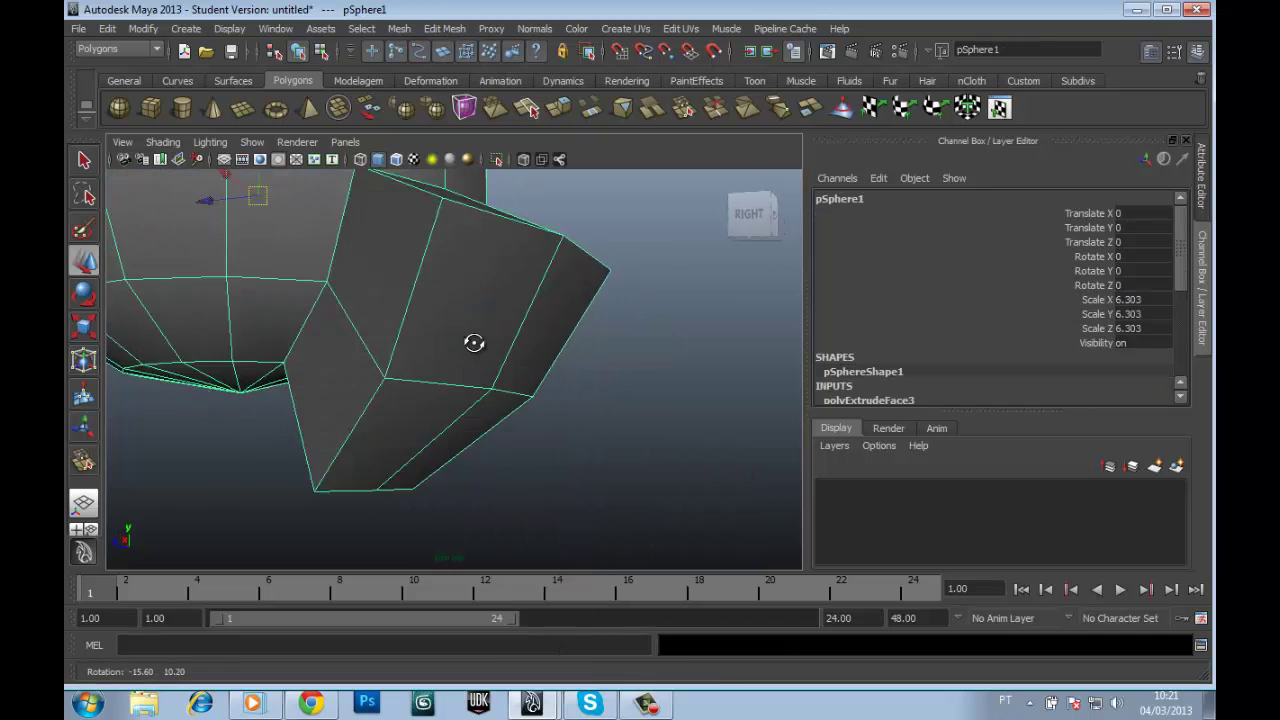
Step: Create a polygon cylinder, pCylinder1, in the scene
click(186, 28)
mouse_move(228, 72)
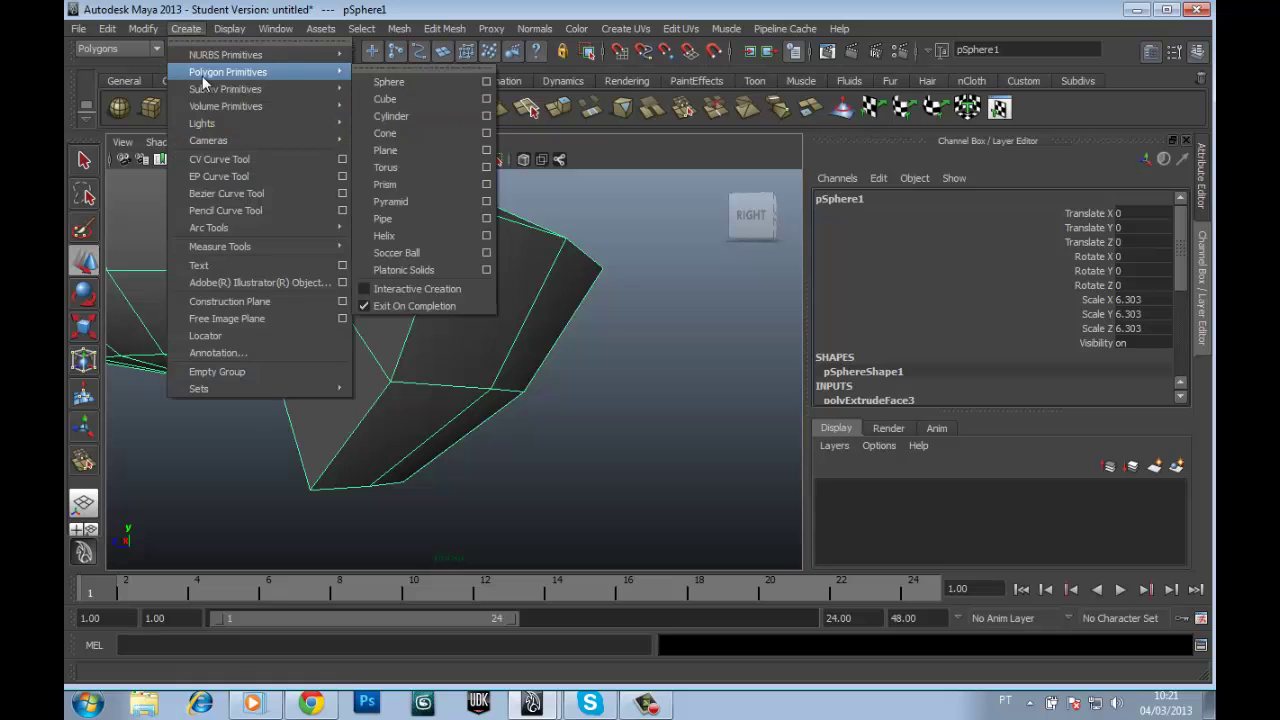
click(417, 288)
click(181, 107)
alt+drag(450, 330, 538, 330)
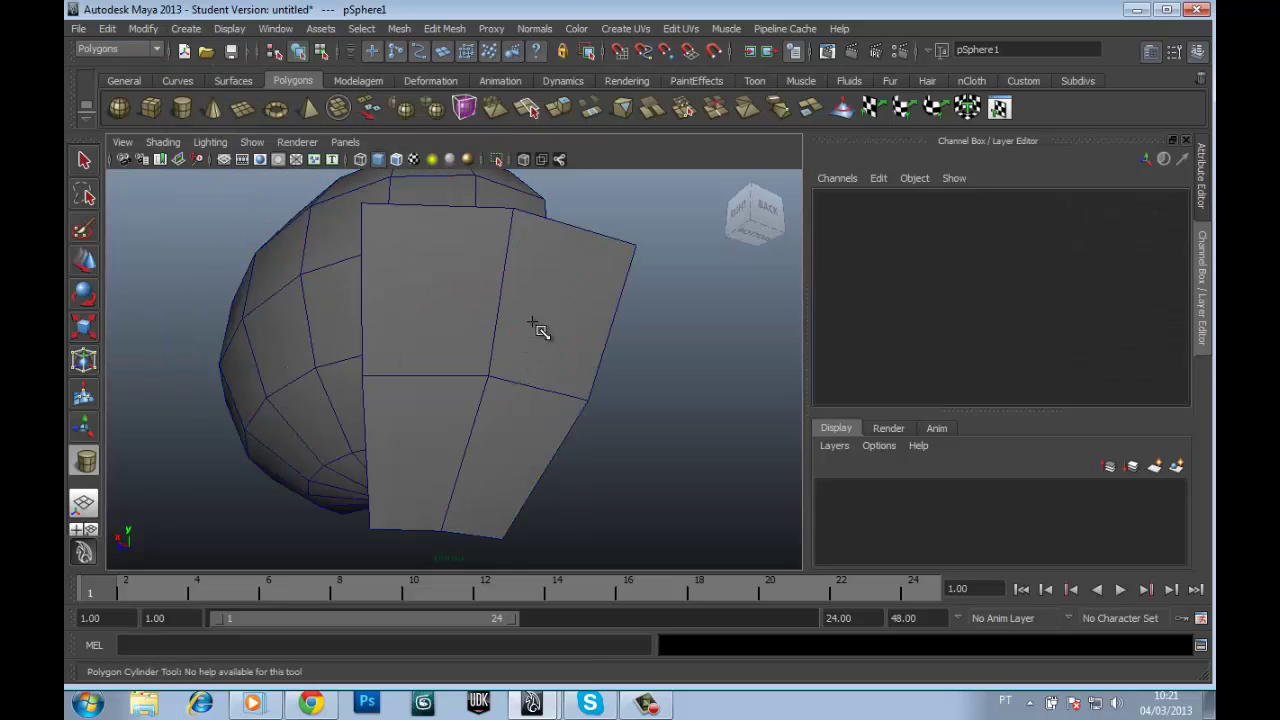
drag(560, 257, 560, 235)
alt+drag(560, 235, 355, 238)
click(530, 467)
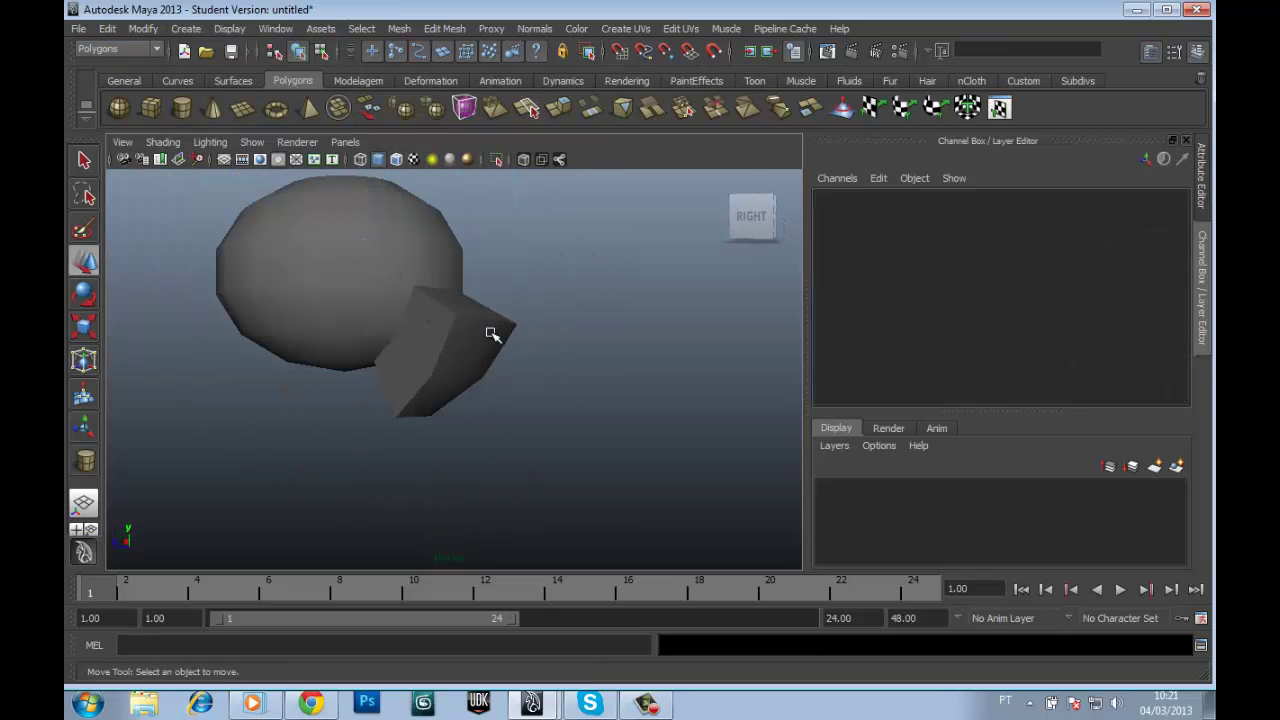
Step: Move the cylinder just below the mirror arm, to Translate Y -8.494, Z -9.841
click(188, 30)
click(423, 289)
click(326, 354)
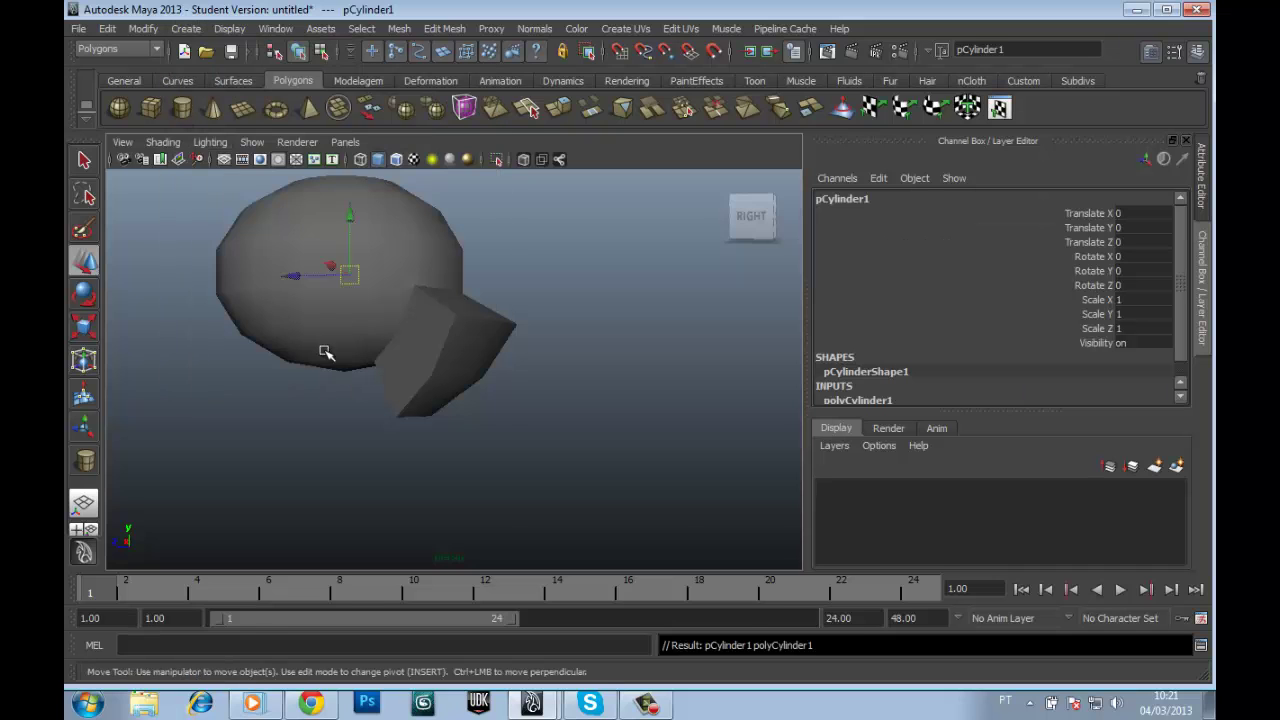
key(space)
key(space)
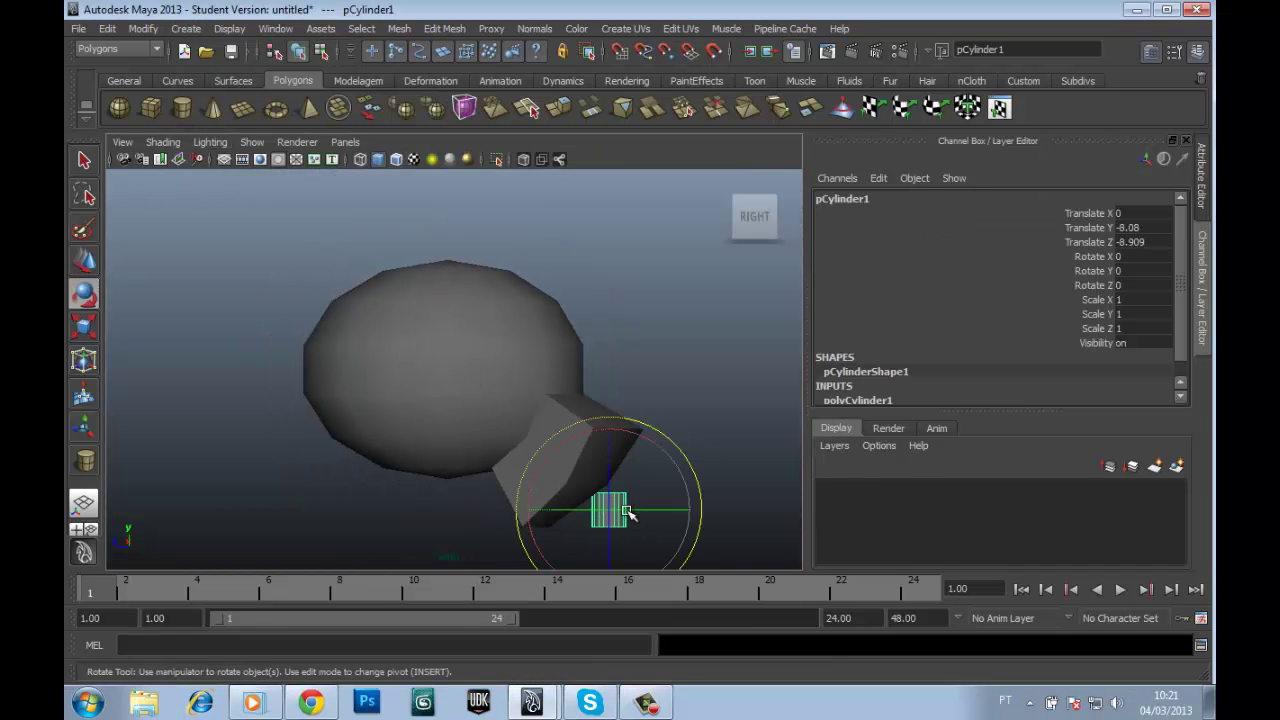
alt+middle_drag(623, 524, 543, 357)
scroll(543, 357, up, 3)
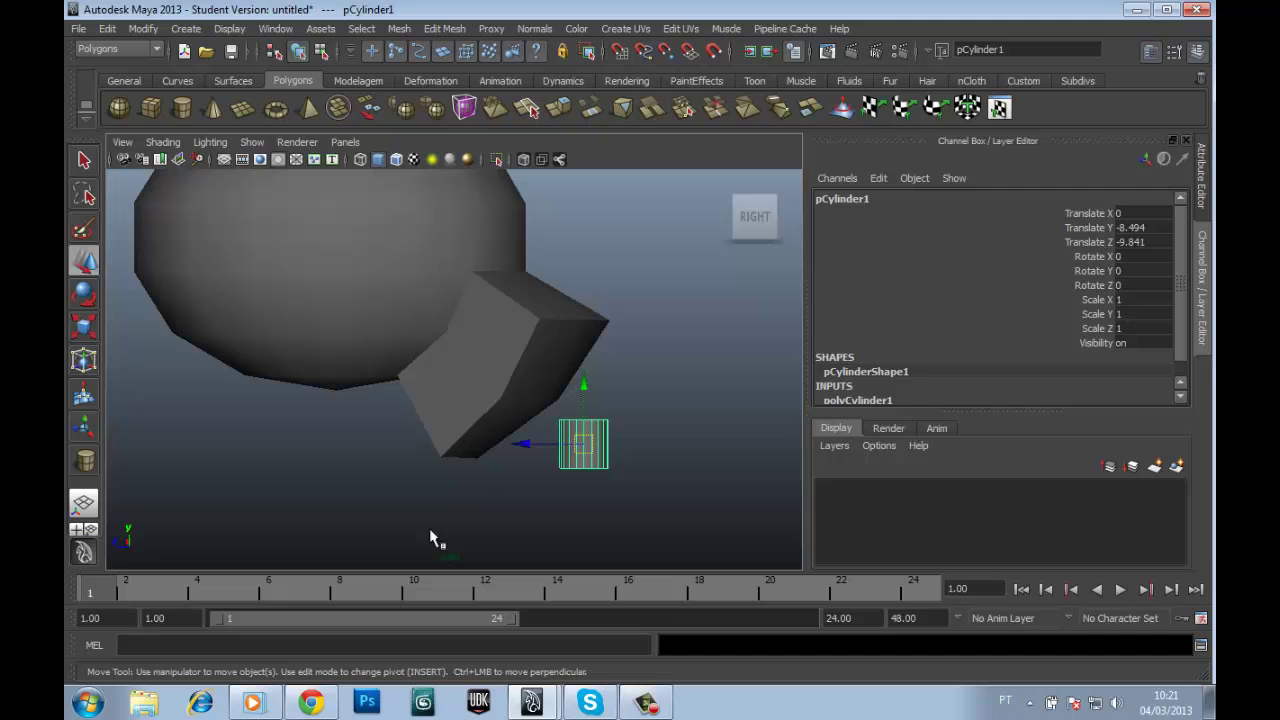
Step: Select the vertices at the arm's end and compare with the Mini Cooper reference photo
click(514, 363)
right_drag(514, 363, 465, 360)
drag(586, 300, 641, 347)
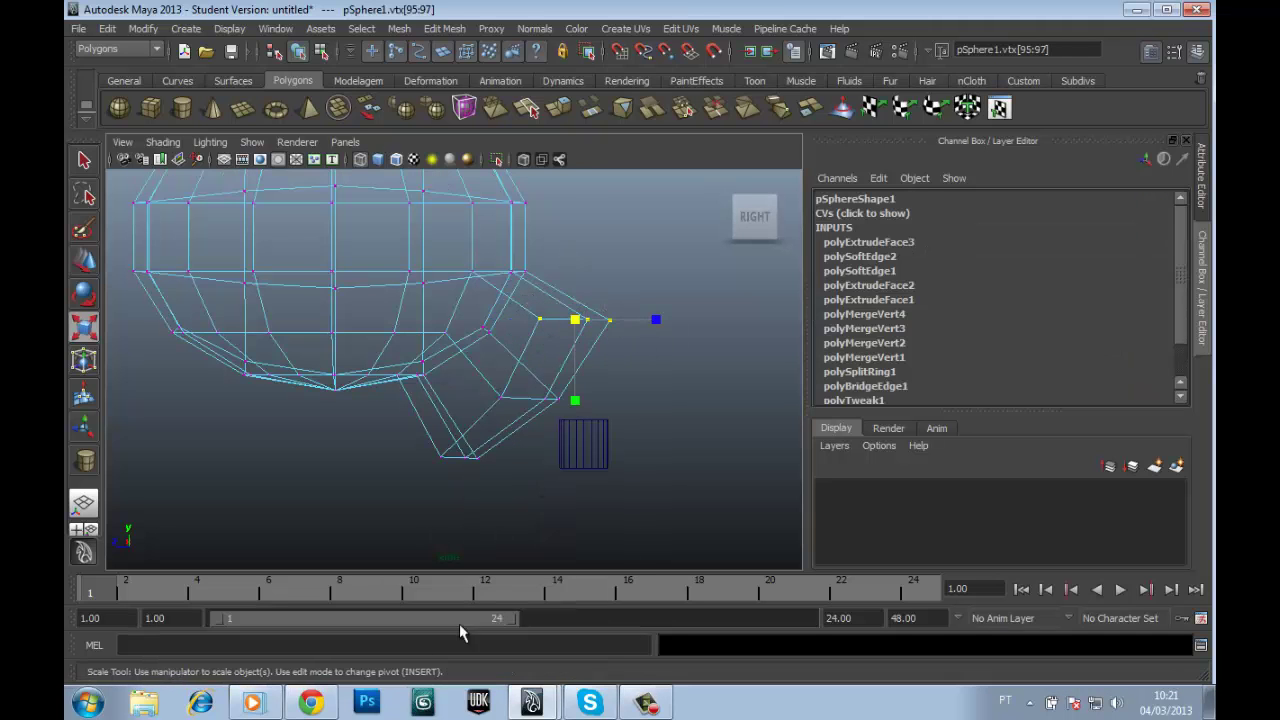
click(311, 703)
click(533, 703)
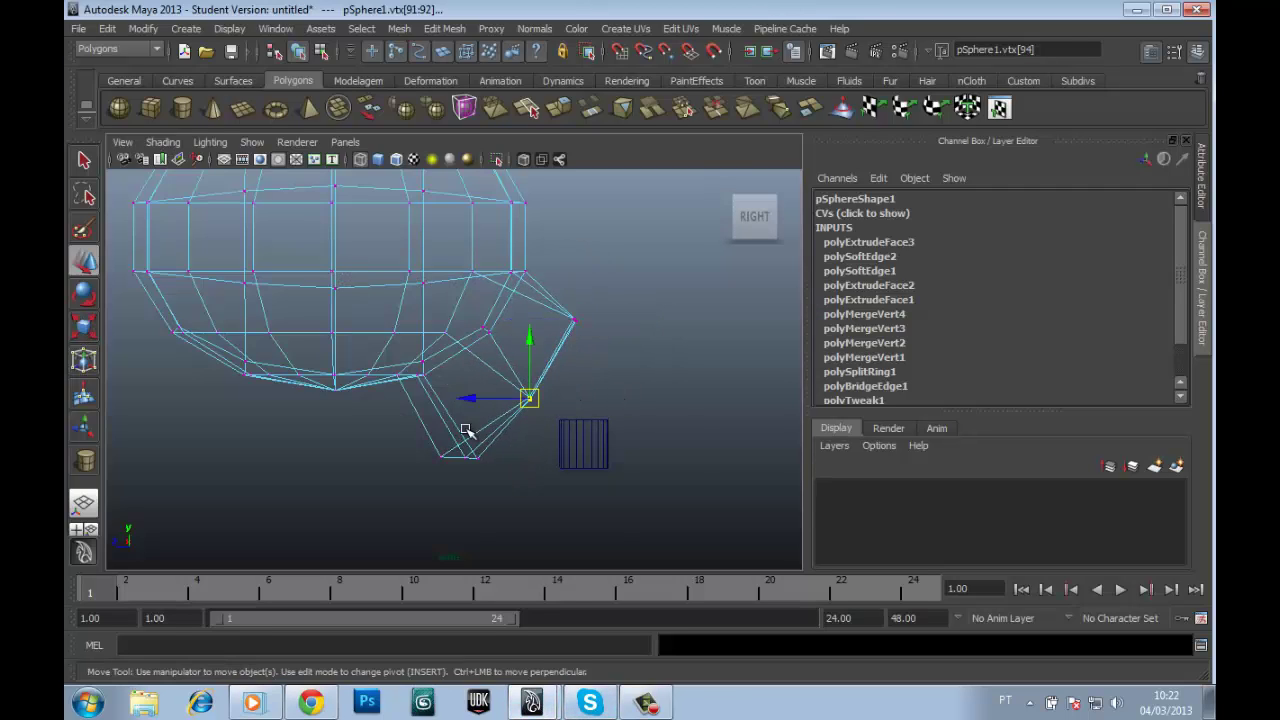
Step: Inspect the arm in shaded and wireframe display while reselecting its end vertices
key(5)
mouse_move(694, 277)
alt+mouse_down()
mouse_move(539, 320)
mouse_move(516, 270)
alt+mouse_up()
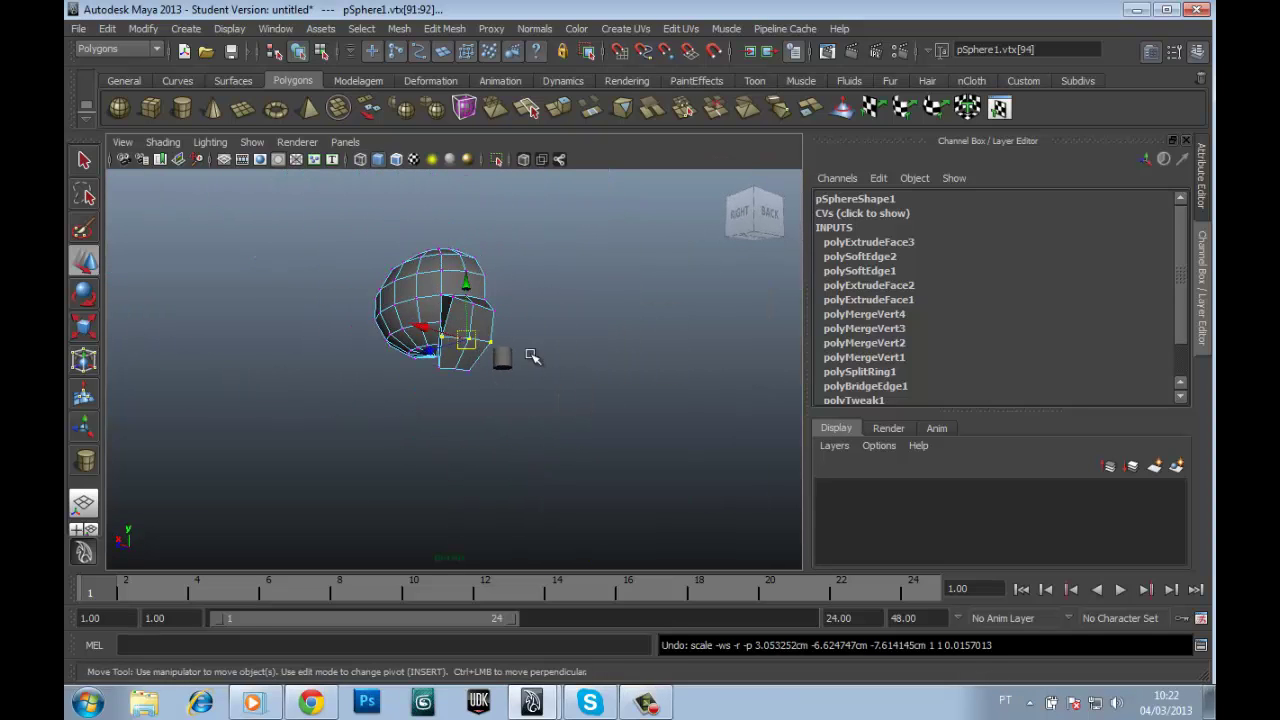
mouse_move(531, 357)
mouse_down()
mouse_move(455, 325)
mouse_move(536, 334)
mouse_up()
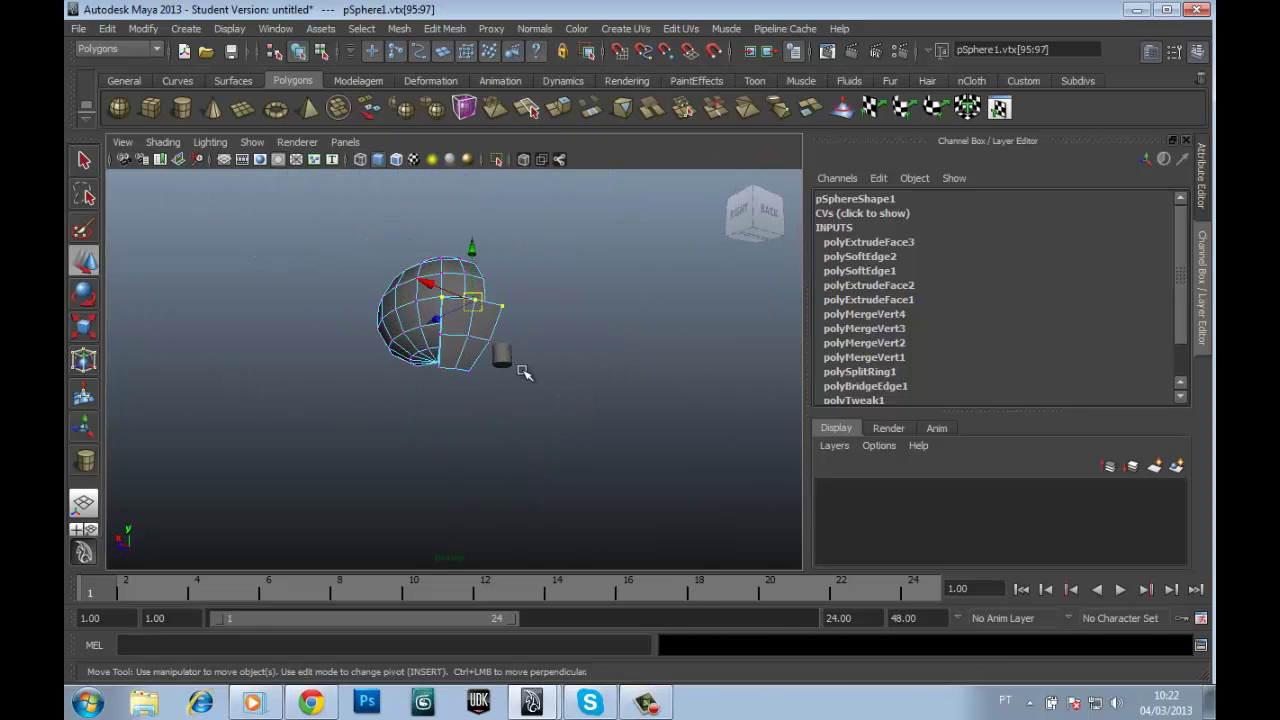
key(4)
key(bracketleft)
key(5)
mouse_move(591, 349)
alt+mouse_down()
mouse_move(734, 309)
mouse_move(708, 340)
alt+mouse_up()
key(space)
key(space)
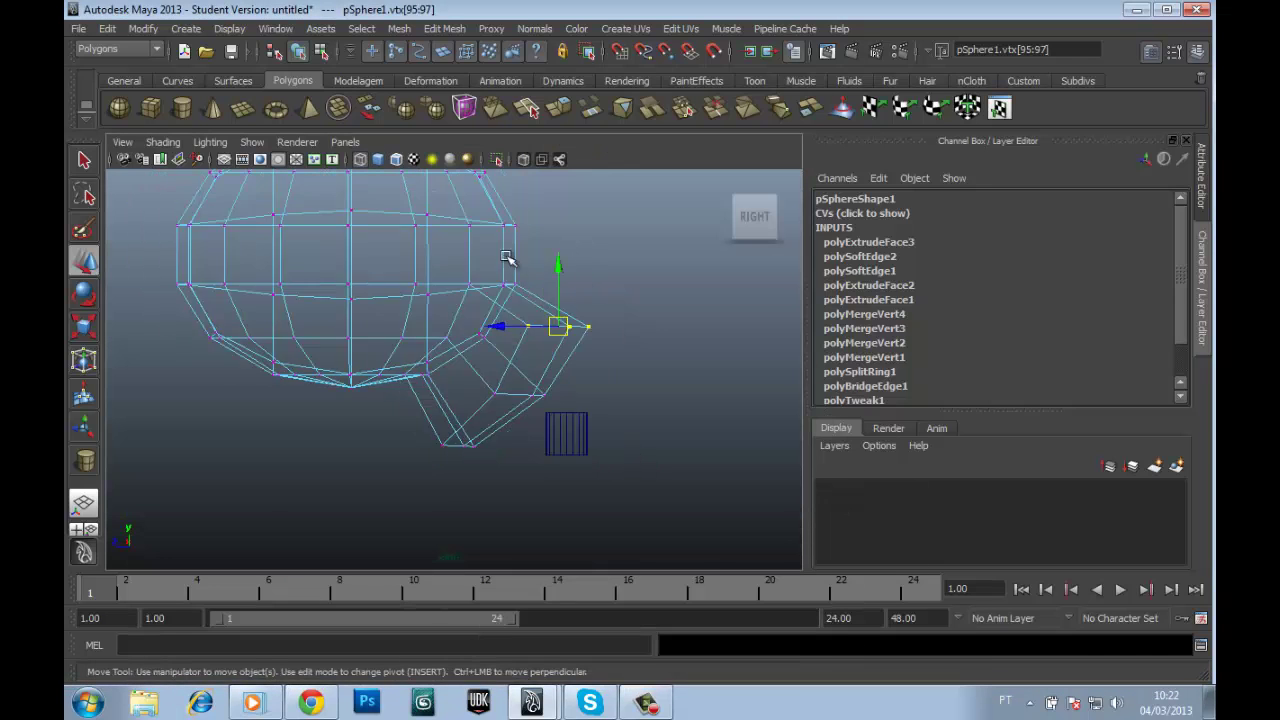
Step: Pick the arm's end vertices, down to its lowest vertex, in the side view
click(545, 315)
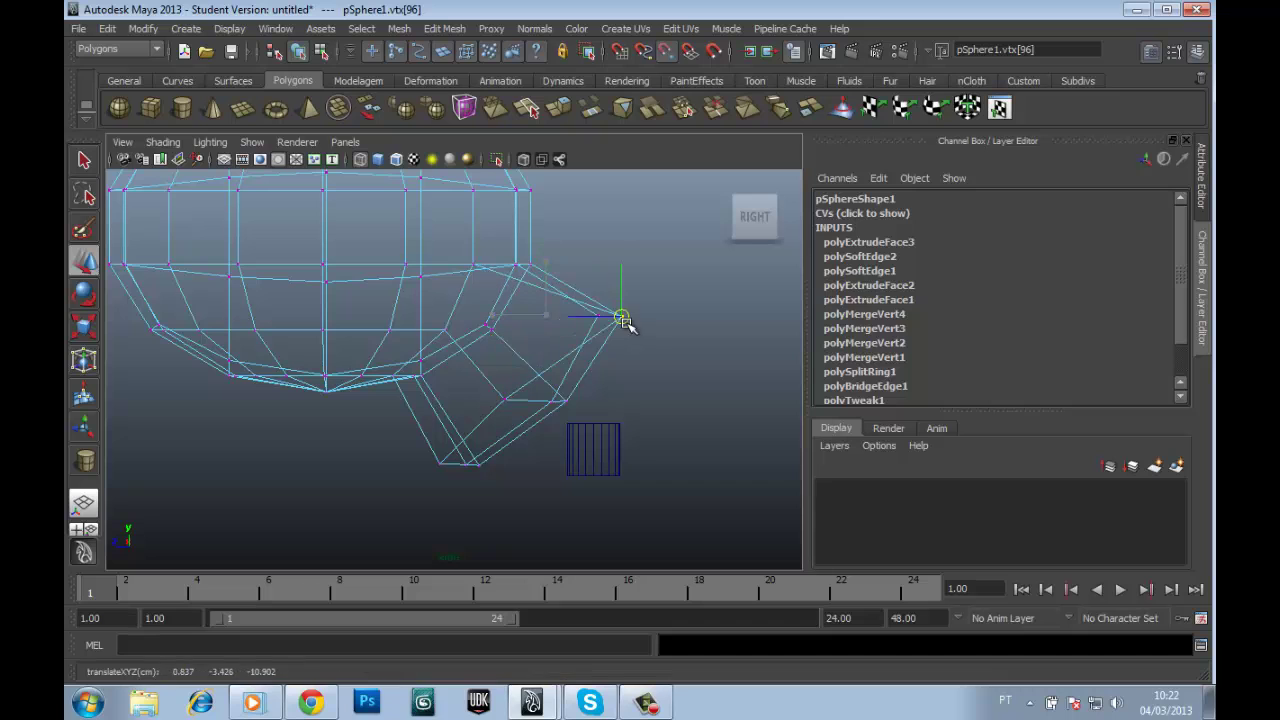
click(598, 316)
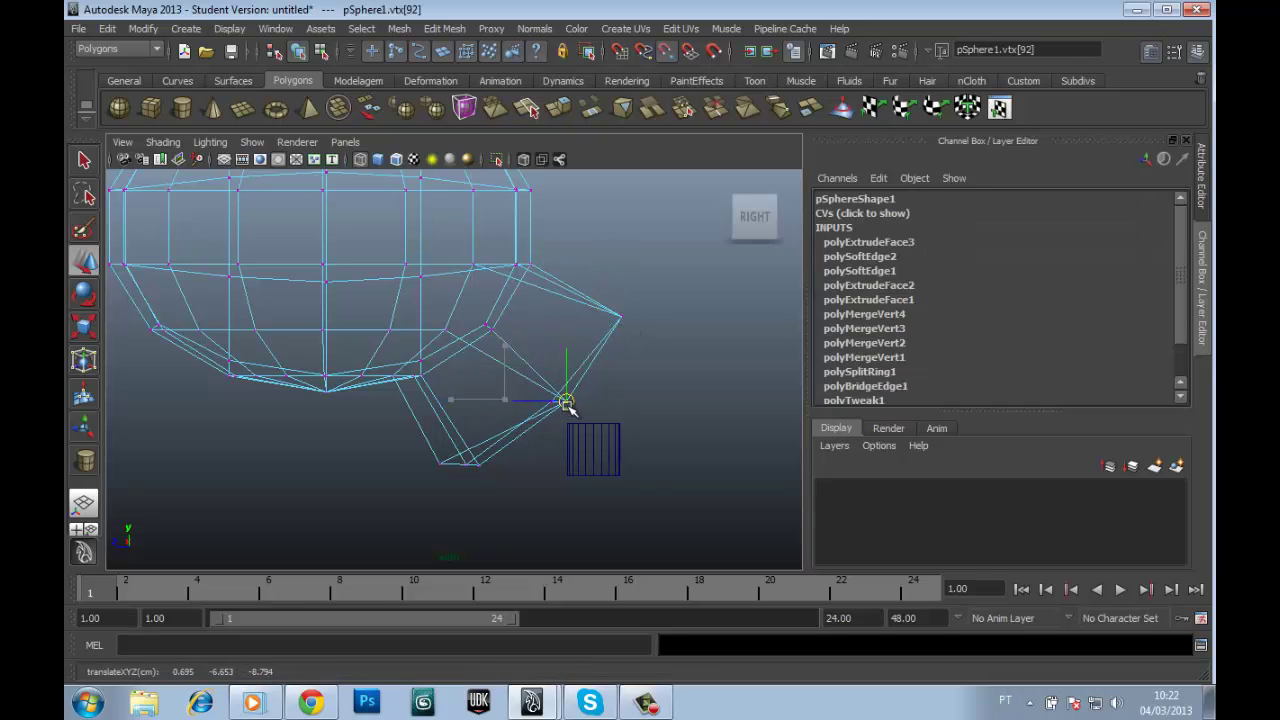
click(476, 466)
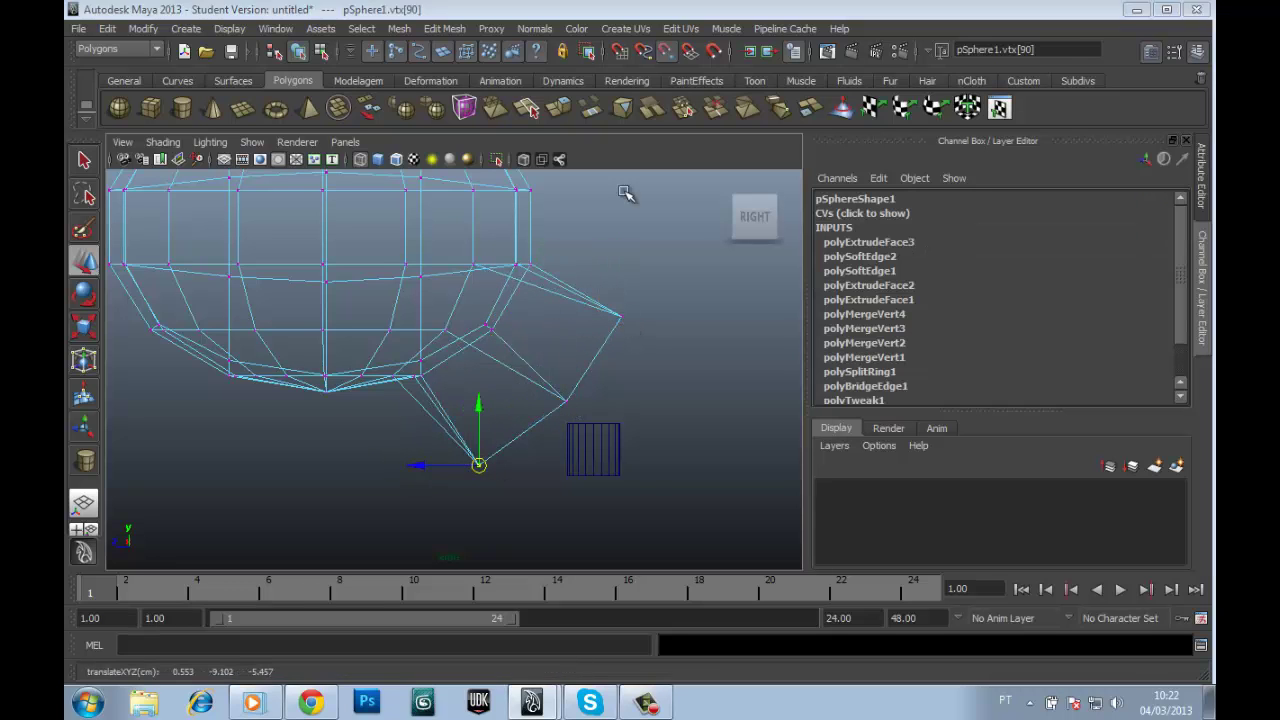
key(5)
mouse_move(629, 194)
alt+mouse_down()
mouse_move(648, 234)
mouse_move(374, 236)
alt+mouse_up()
scroll(424, 270, up, 5)
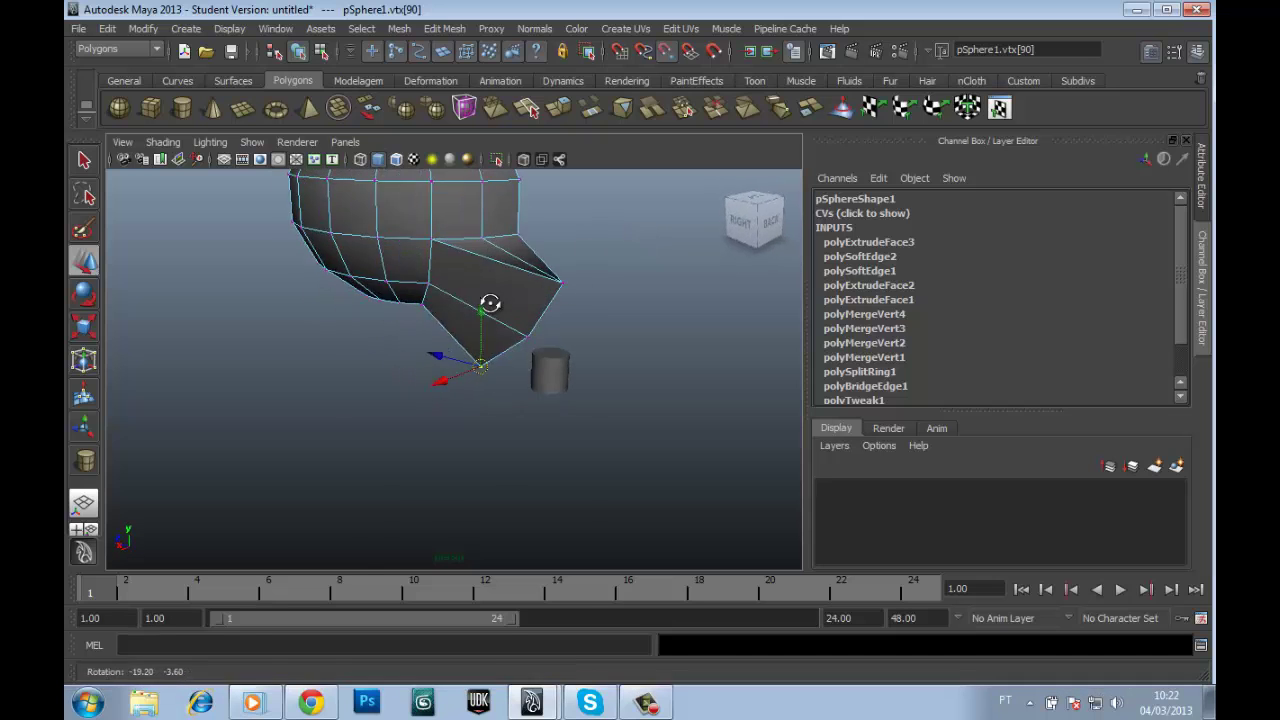
Step: Select the arm's faces and convert the selection to vertices
key(F11)
click(506, 305)
shift+right_click(490, 315)
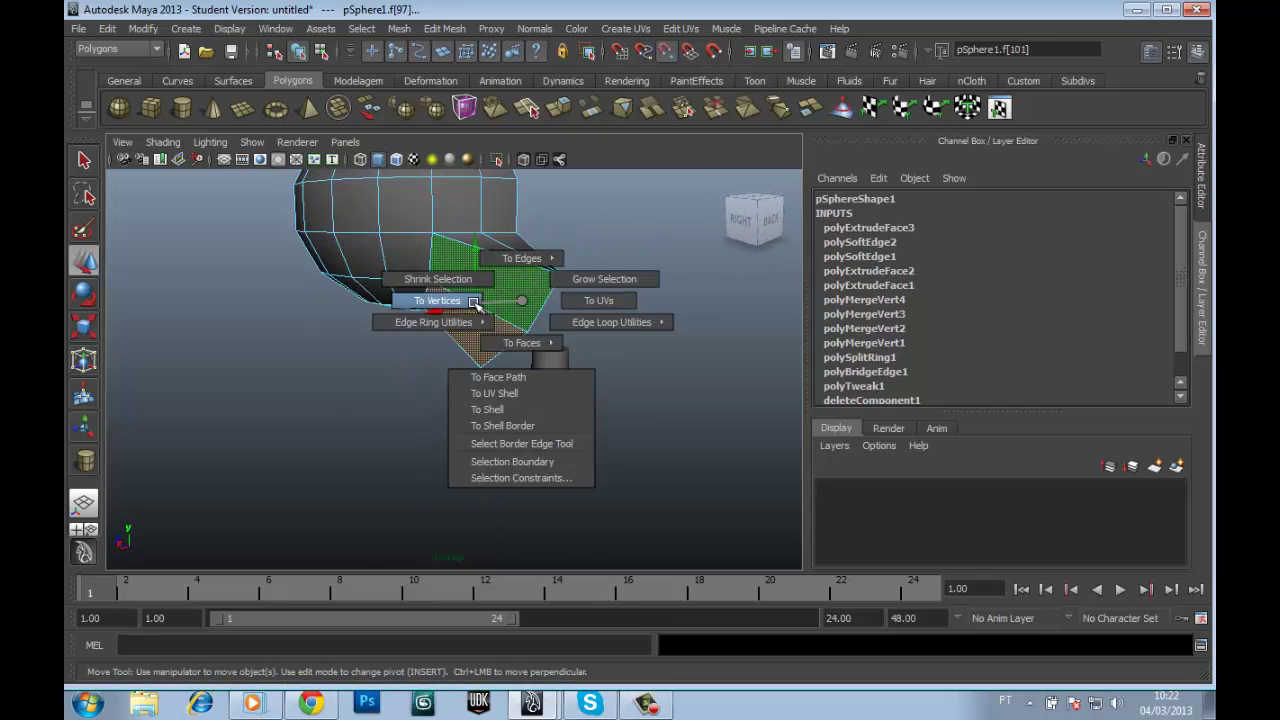
ctrl+right_drag(490, 315, 445, 330)
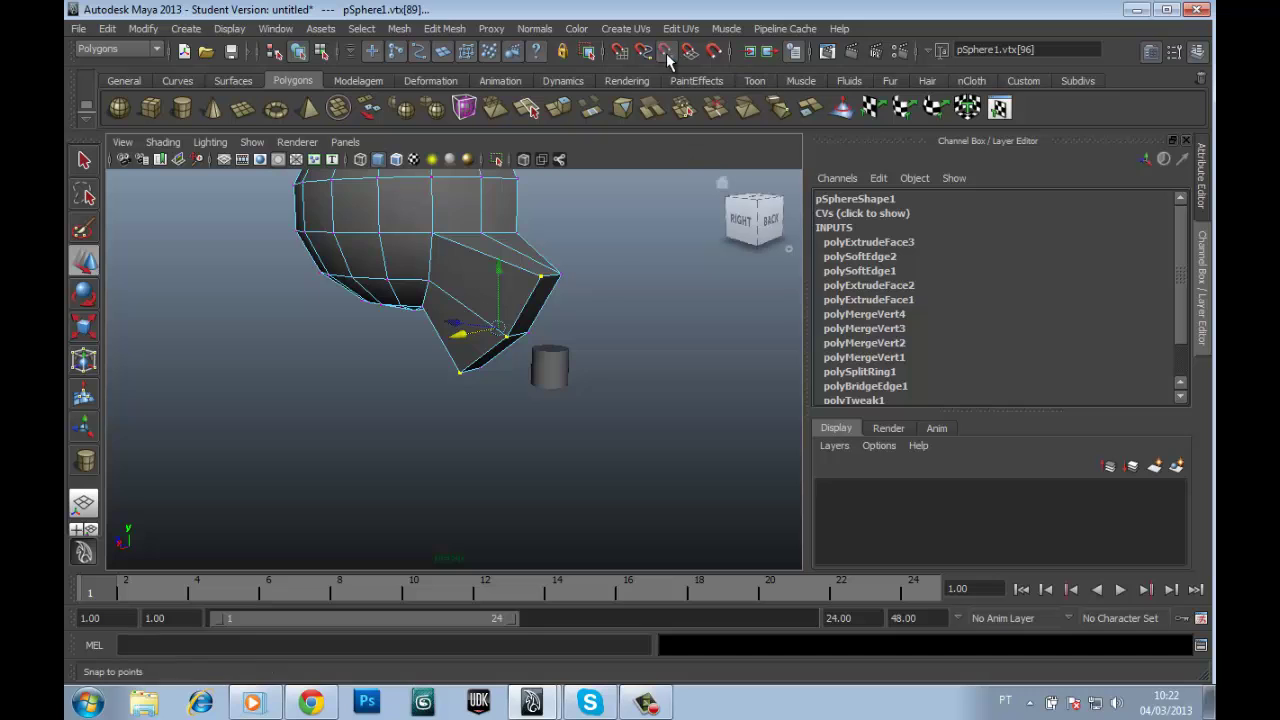
mouse_move(470, 300)
alt+mouse_down()
mouse_move(457, 377)
mouse_move(565, 263)
mouse_move(371, 365)
mouse_move(408, 386)
alt+mouse_up()
Step: Undo back to the whole sphere, then tilt the cylinder to follow the arm's angle
key(z)
key(z)
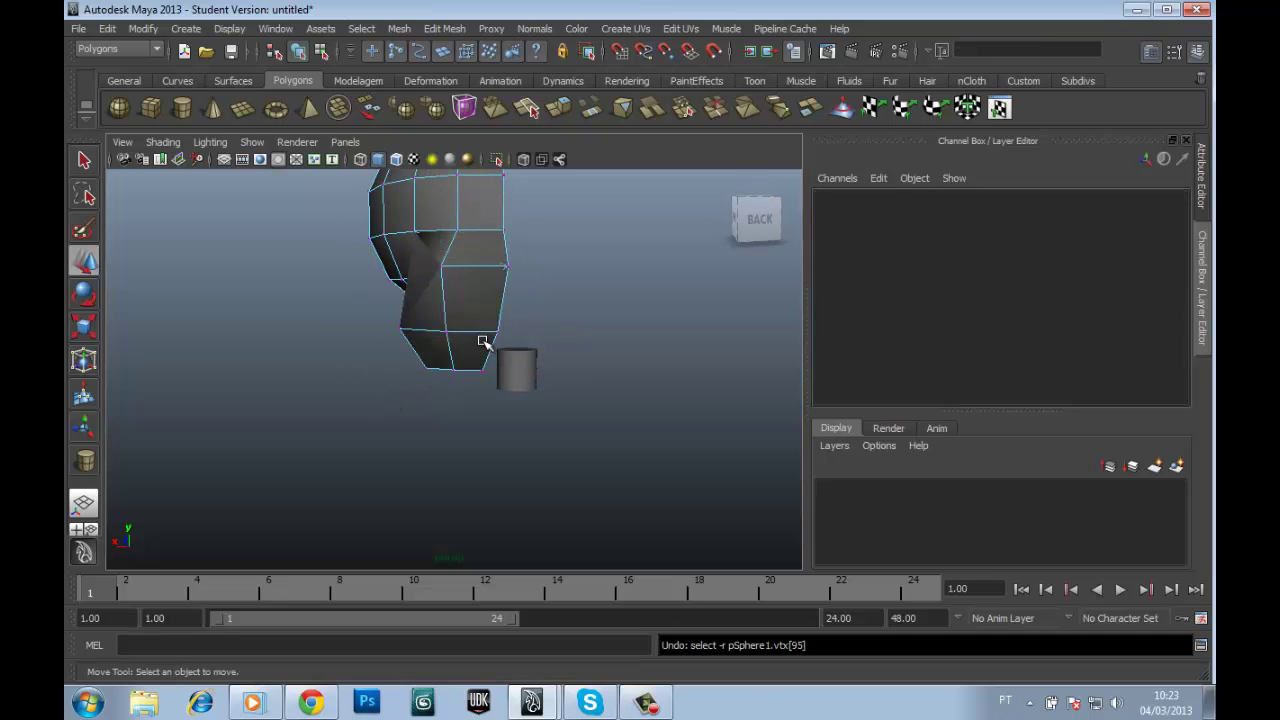
key(z)
alt+drag(509, 363, 509, 240)
key(F8)
key(space)
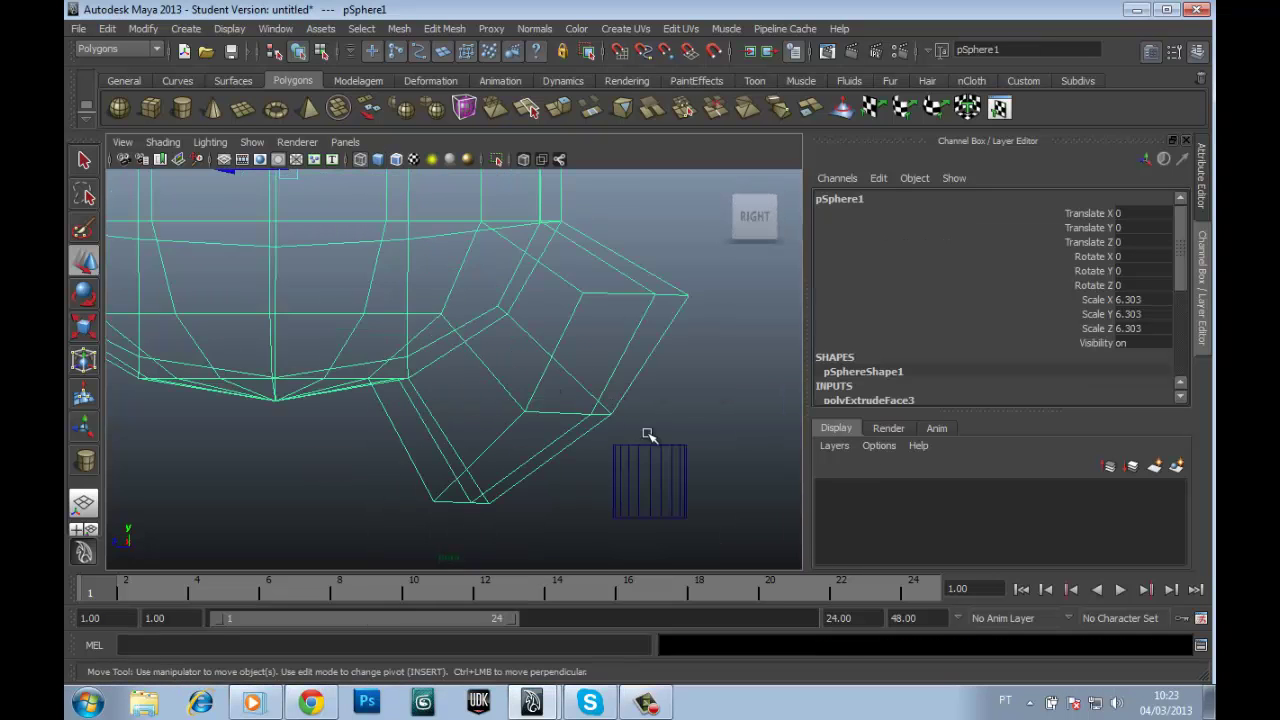
click(643, 470)
key(e)
drag(651, 394, 598, 378)
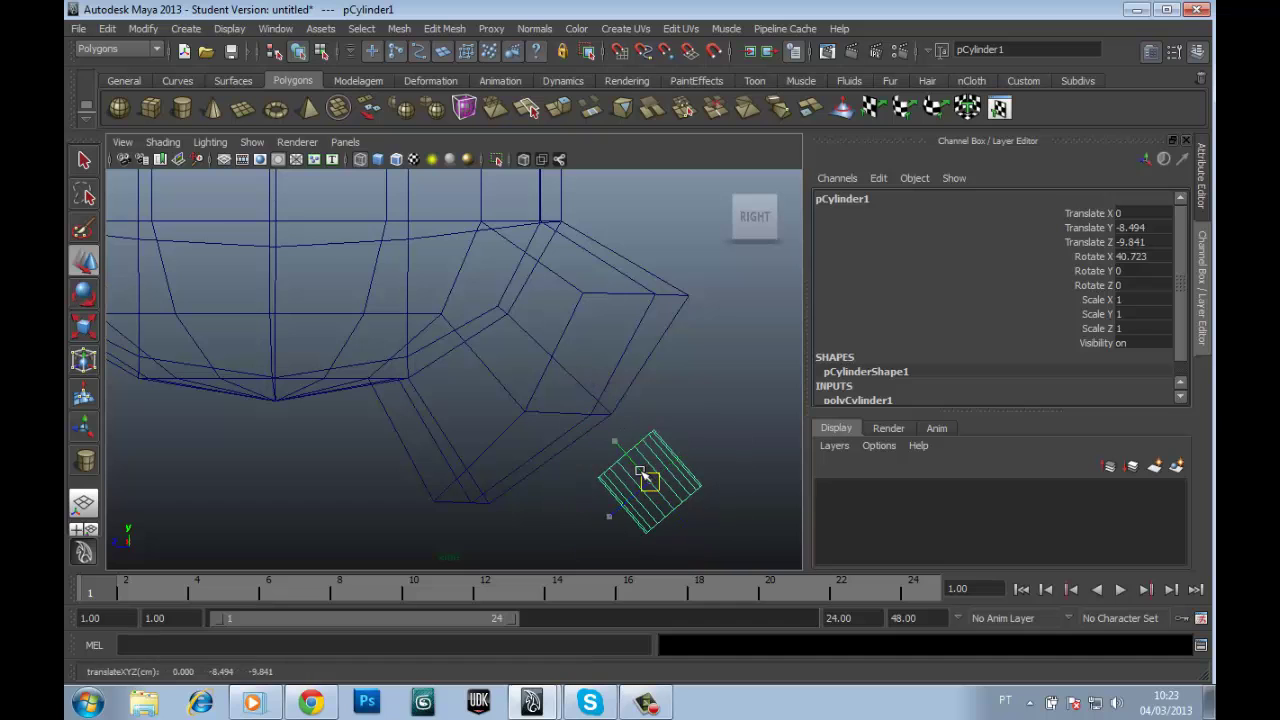
key(e)
mouse_move(636, 440)
mouse_down()
mouse_move(700, 430)
mouse_move(600, 514)
mouse_up()
Step: Scale the cylinder to 4.148 and set its Subdivisions Axis to 8
key(w)
key(r)
drag(634, 471, 700, 352)
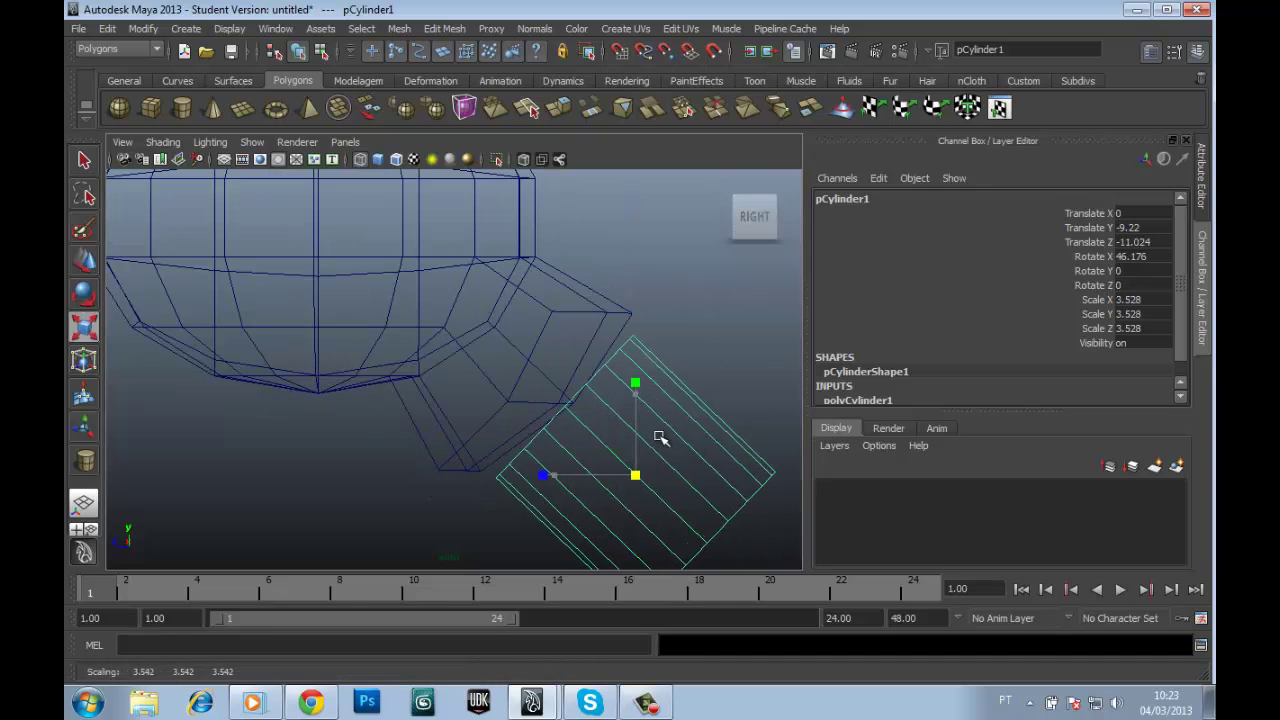
key(w)
scroll(978, 290, down, 1)
click(930, 379)
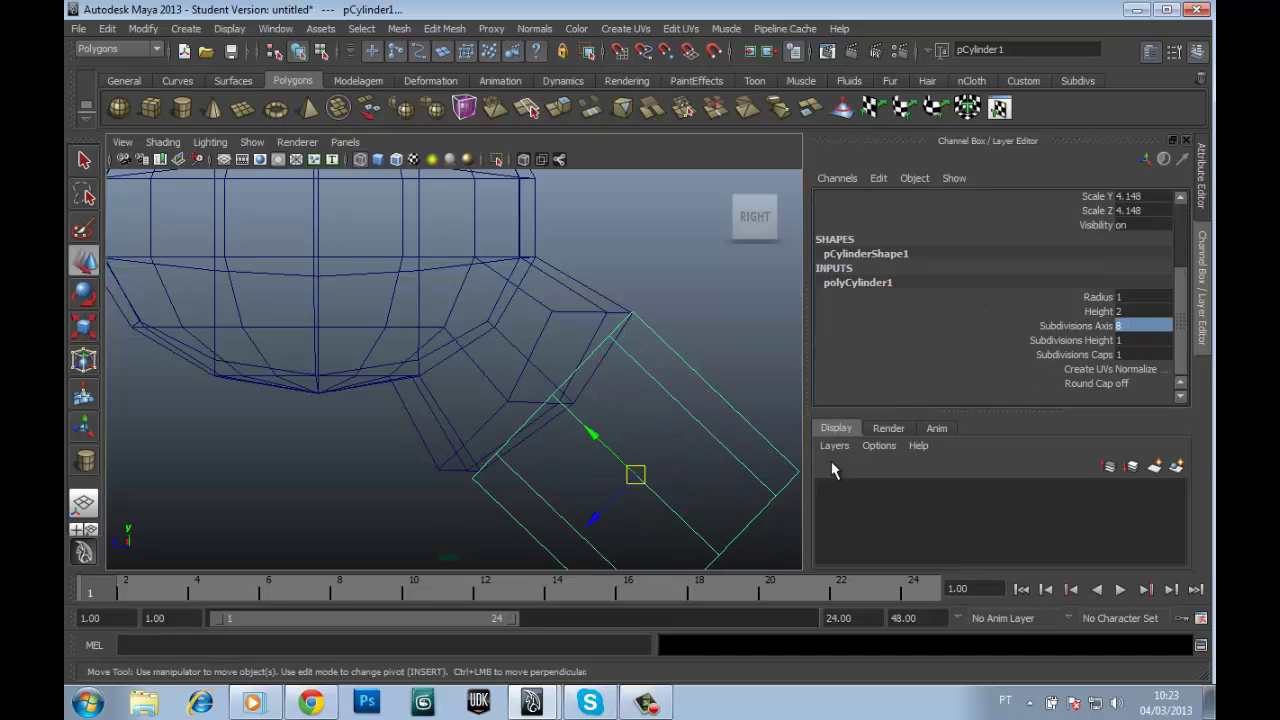
Step: Rotate the cylinder to stand upright under the arm in shaded perspective
key(space)
mouse_move(640, 354)
alt+mouse_down()
mouse_move(697, 397)
mouse_move(482, 465)
alt+mouse_up()
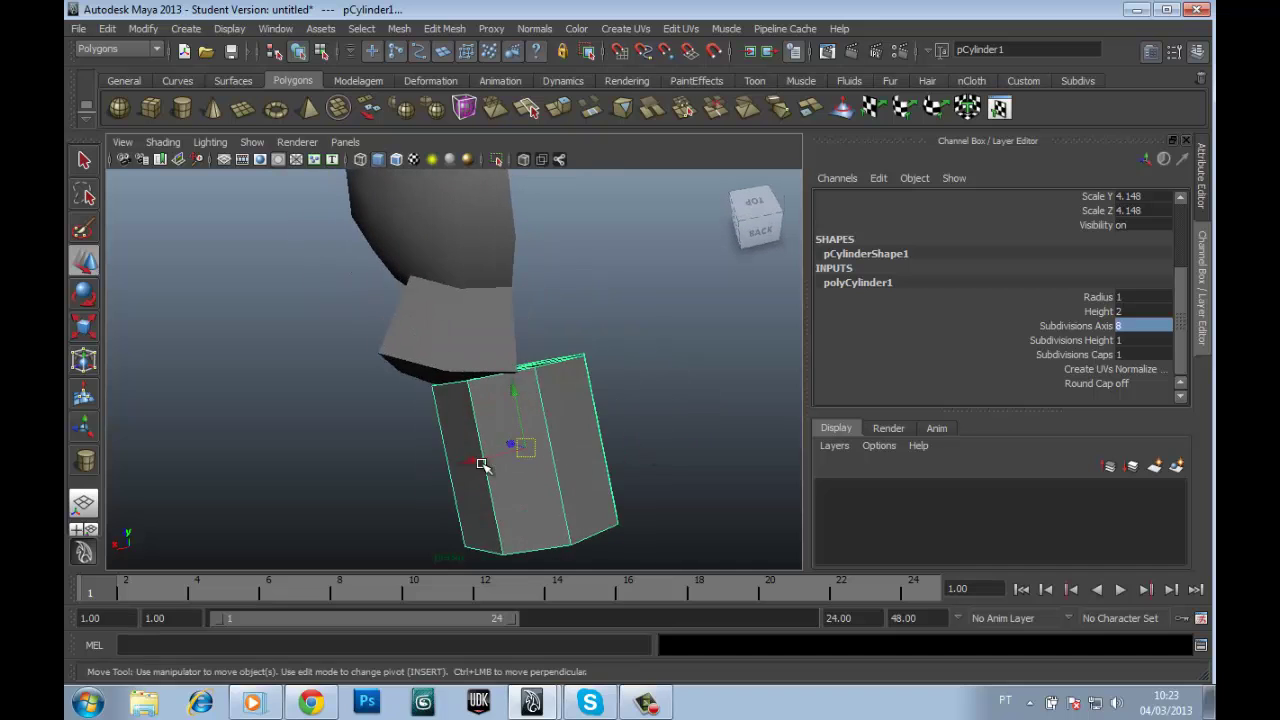
key(e)
drag(427, 400, 451, 371)
key(w)
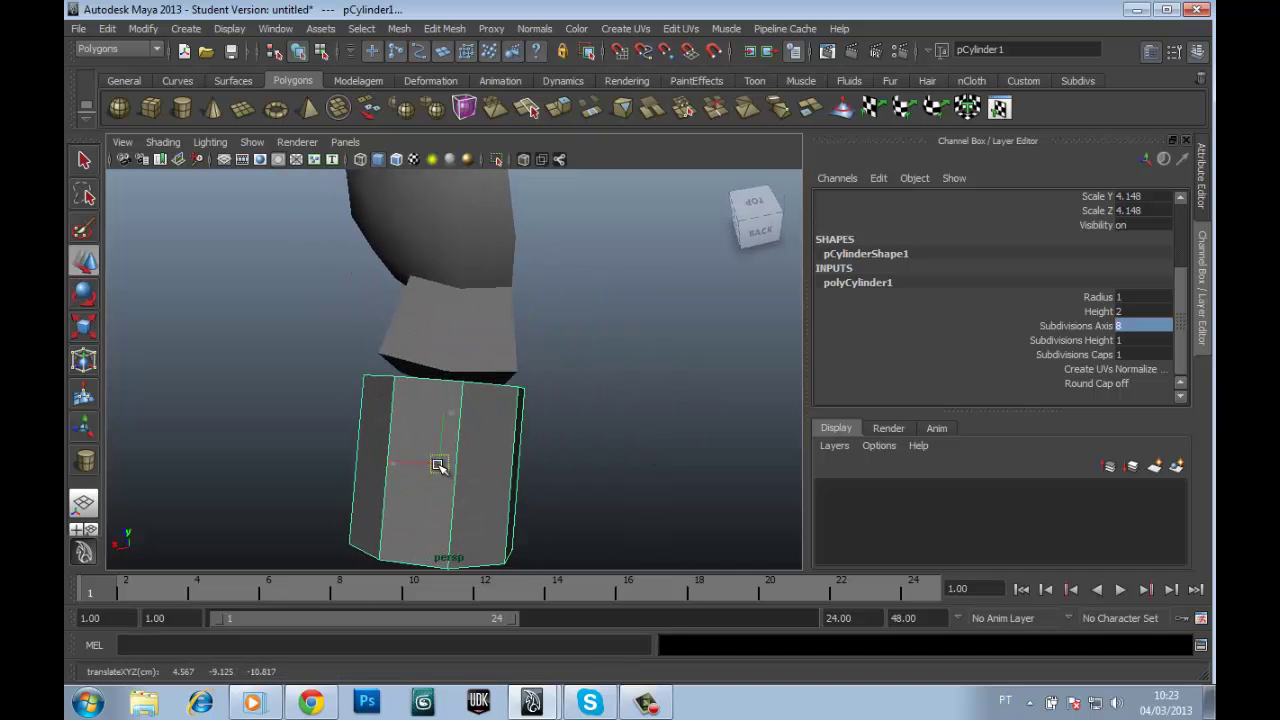
mouse_move(437, 459)
alt+mouse_down()
mouse_move(663, 337)
mouse_move(666, 357)
mouse_move(521, 416)
alt+mouse_up()
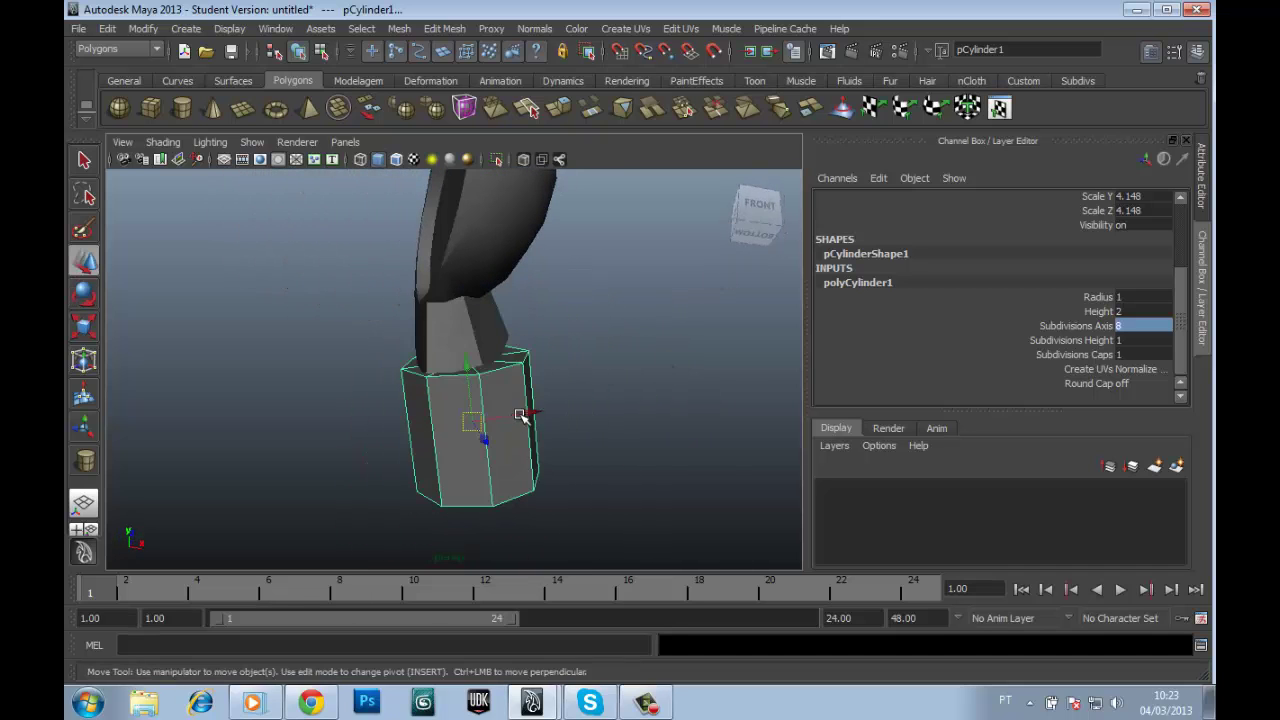
Step: Select pSphere1 and pick a vertex at the arm's end in wireframe
click(497, 353)
mouse_move(497, 353)
alt+mouse_down()
mouse_move(480, 360)
mouse_move(480, 345)
mouse_move(482, 398)
mouse_move(508, 420)
alt+mouse_up()
key(F9)
click(486, 350)
Step: Move each arm-end vertex of pSphere1 onto the cylinder's rim, then return to shaded display
key(4)
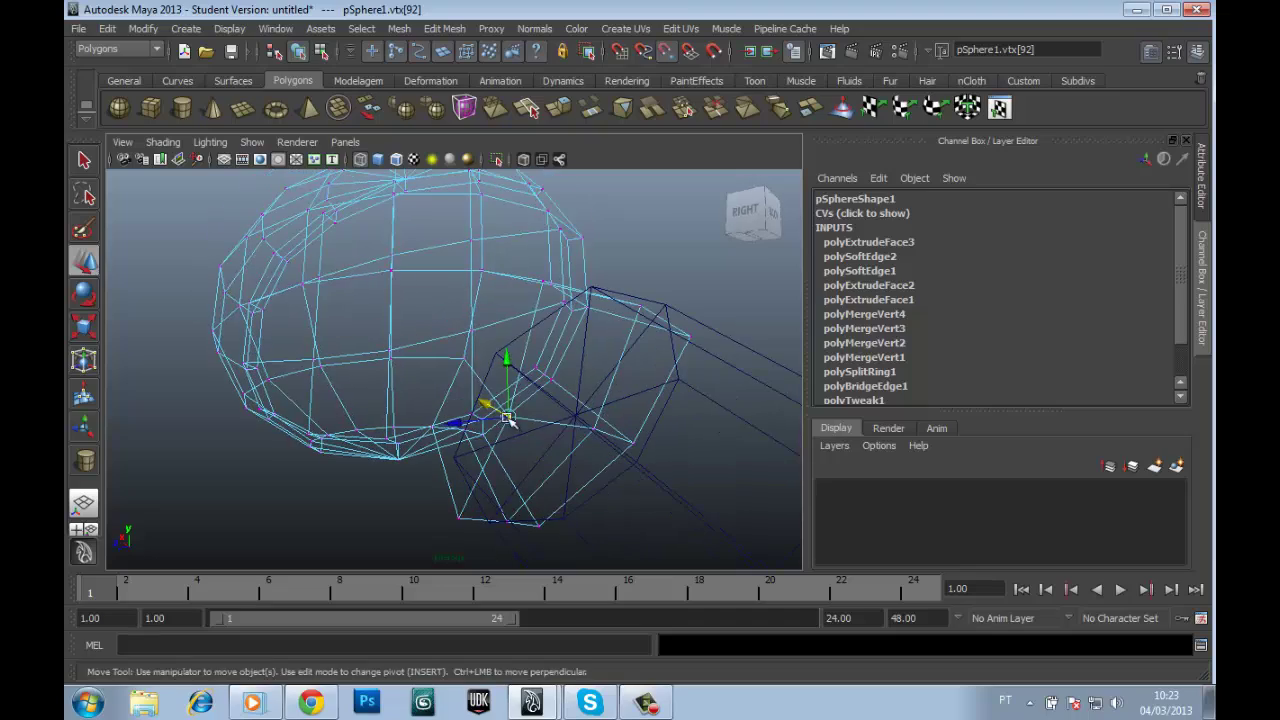
click(589, 307)
mouse_move(590, 310)
alt+mouse_down()
mouse_move(643, 316)
mouse_move(500, 351)
mouse_move(711, 457)
mouse_move(600, 445)
mouse_move(586, 386)
mouse_move(543, 386)
mouse_move(627, 290)
alt+mouse_up()
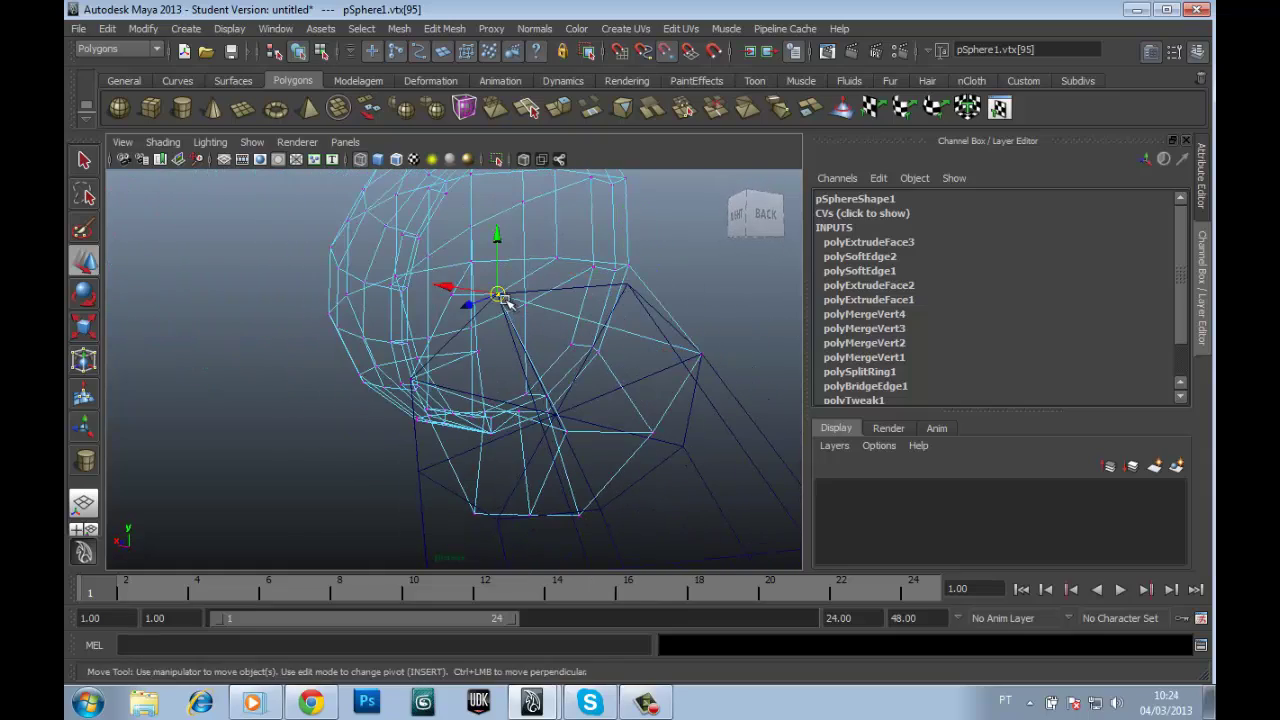
key(5)
mouse_move(452, 298)
alt+mouse_down()
mouse_move(583, 380)
mouse_move(600, 466)
mouse_move(800, 329)
mouse_move(445, 498)
mouse_move(466, 480)
mouse_move(390, 398)
mouse_move(353, 505)
mouse_move(254, 423)
mouse_move(653, 442)
alt+mouse_up()
click(251, 423)
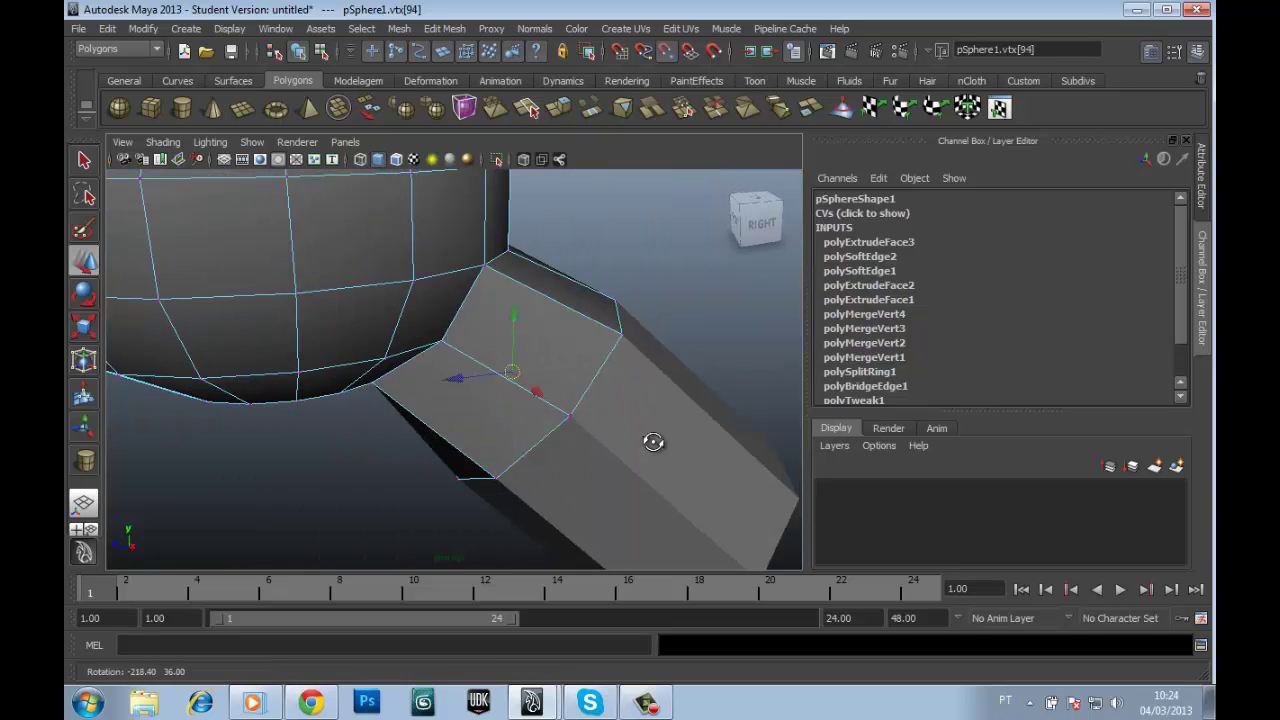
scroll(653, 442, down, 3)
scroll(691, 440, down, 2)
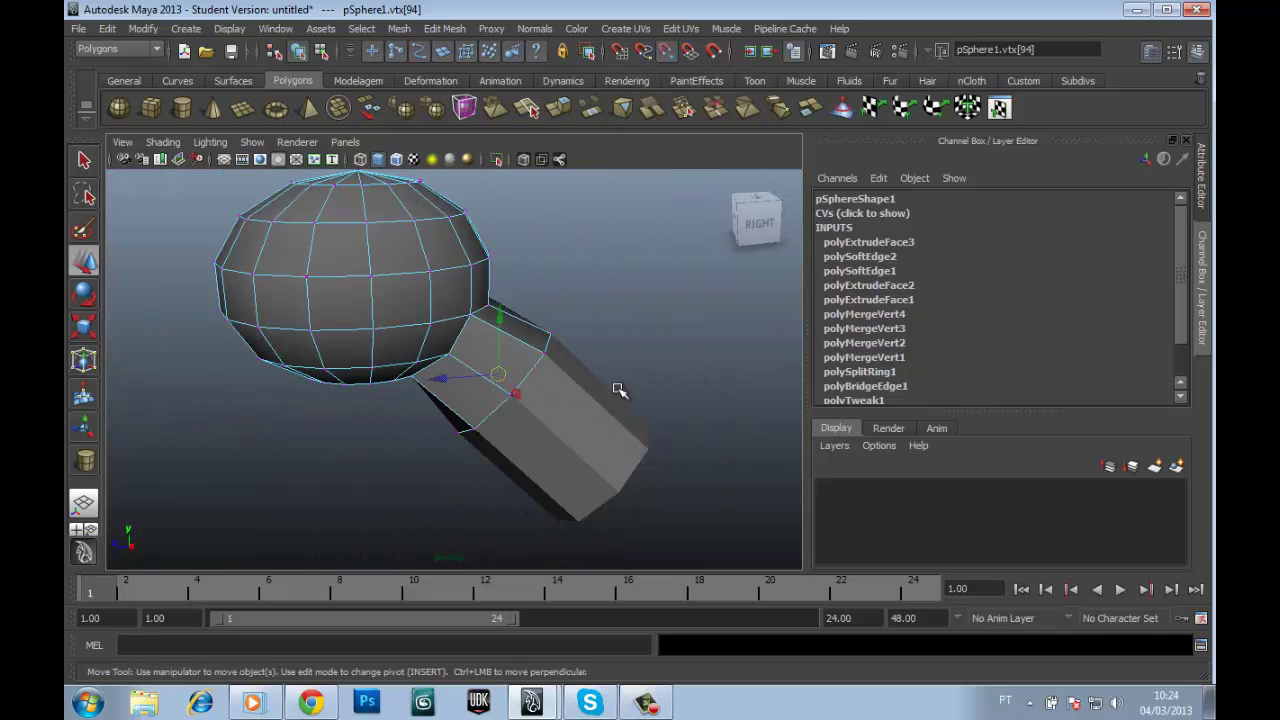
right_drag(503, 318, 537, 286)
mouse_move(537, 286)
alt+mouse_down()
mouse_move(589, 429)
mouse_move(457, 409)
mouse_move(168, 398)
mouse_move(588, 409)
mouse_move(463, 357)
alt+mouse_up()
Step: Select the cylinder's end-ring vertices and move them inward to shorten it
click(463, 357)
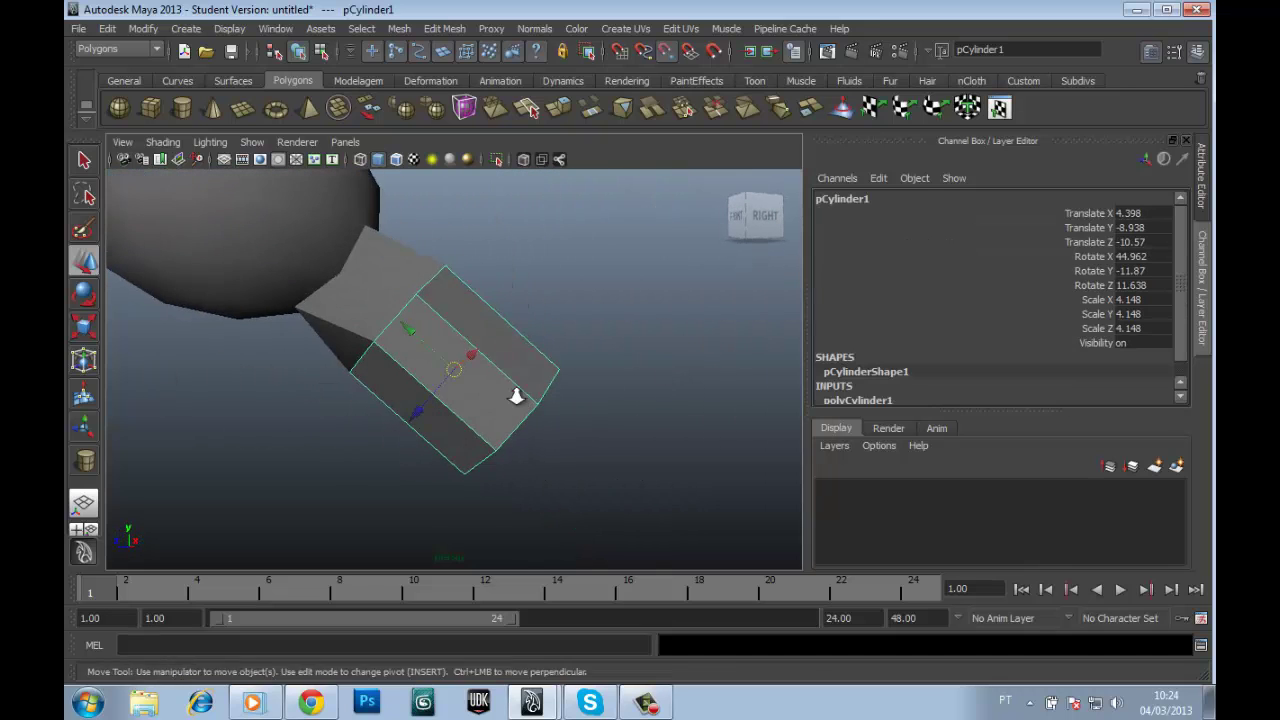
right_drag(495, 372, 445, 372)
drag(543, 477, 456, 375)
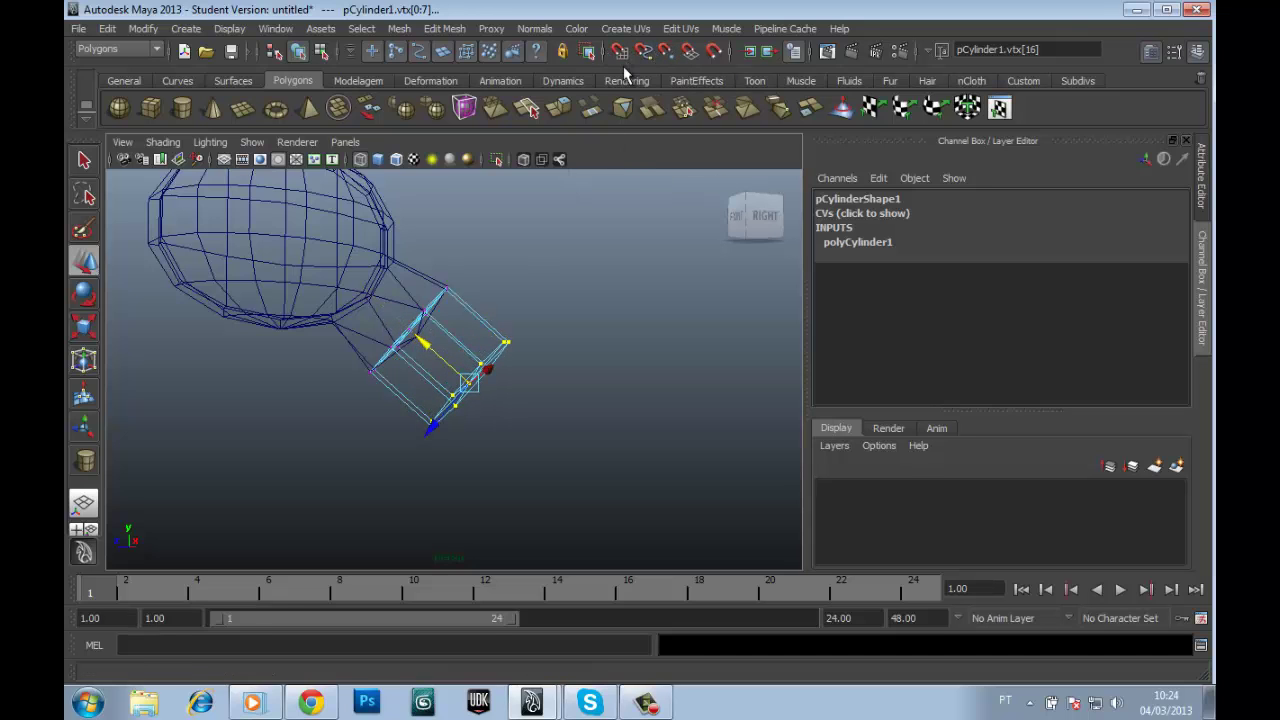
key(5)
mouse_move(488, 360)
alt+mouse_down()
mouse_move(766, 400)
mouse_move(529, 329)
alt+mouse_up()
right_drag(529, 330, 623, 266)
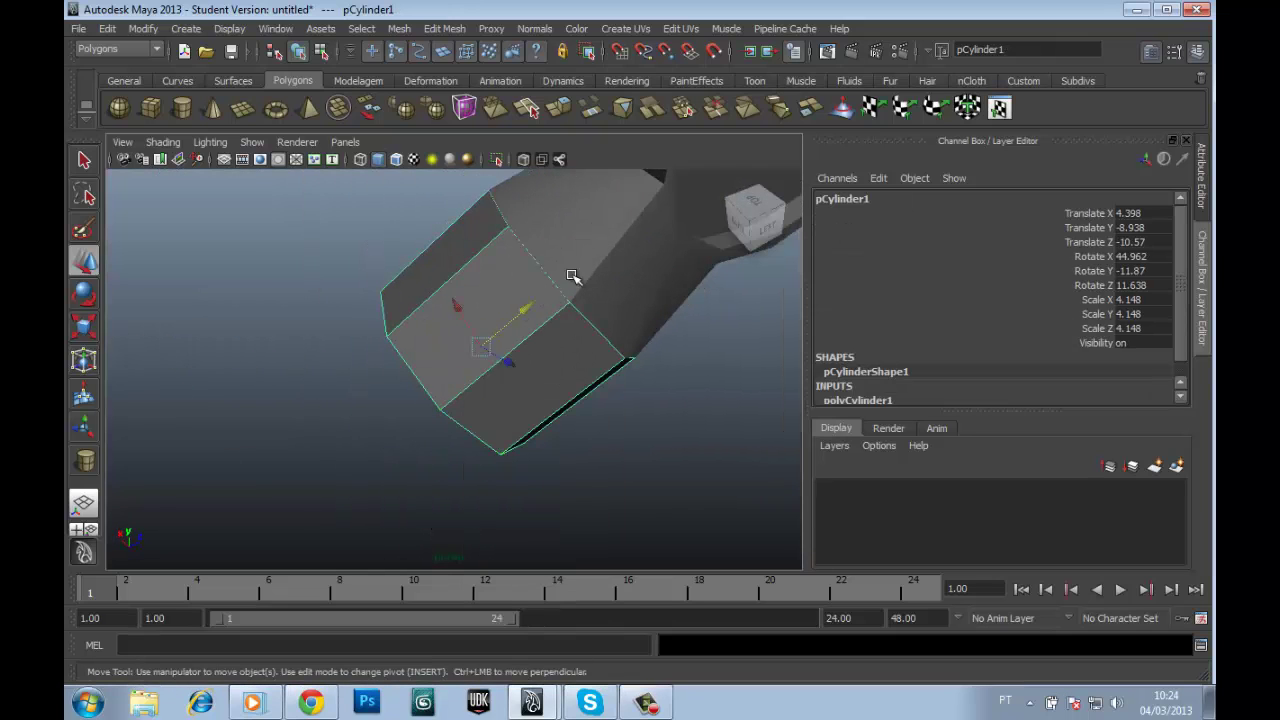
Step: Box-select both cylinder cap faces in face mode with wireframe display
alt+drag(572, 276, 508, 294)
right_drag(586, 260, 668, 229)
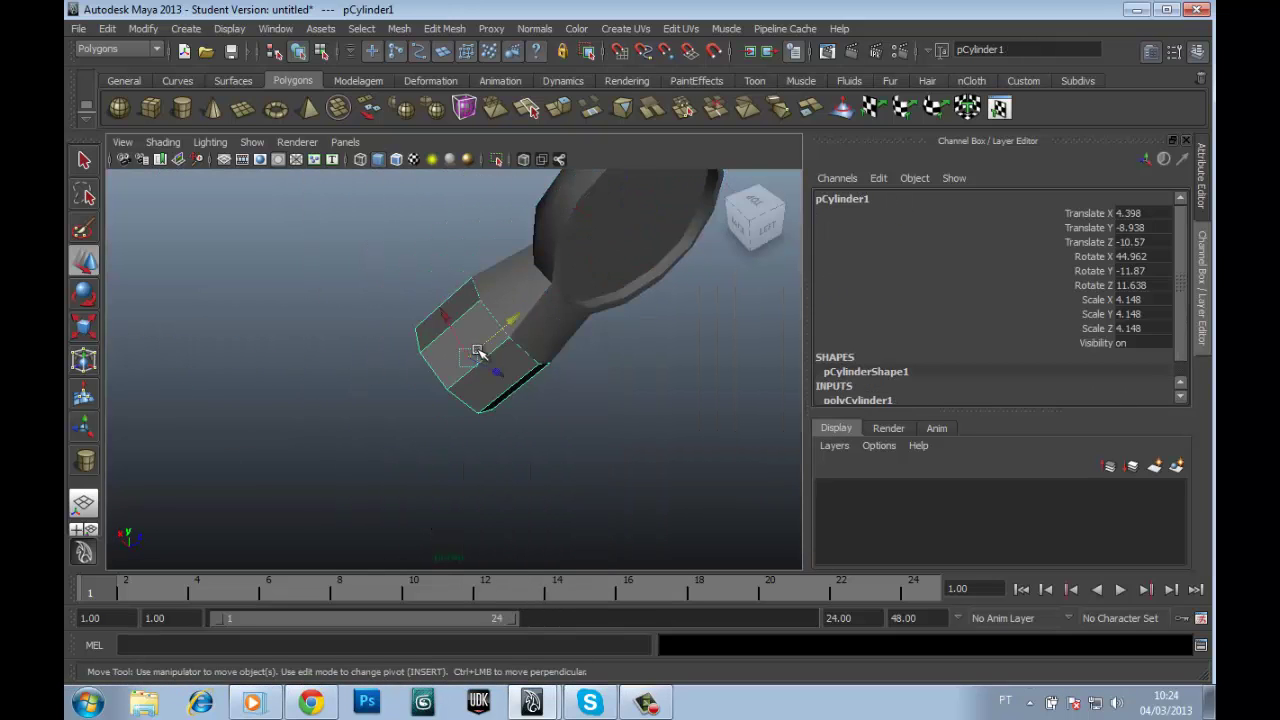
right_drag(478, 352, 423, 320)
mouse_move(423, 320)
mouse_down()
mouse_move(551, 400)
mouse_move(445, 343)
mouse_up()
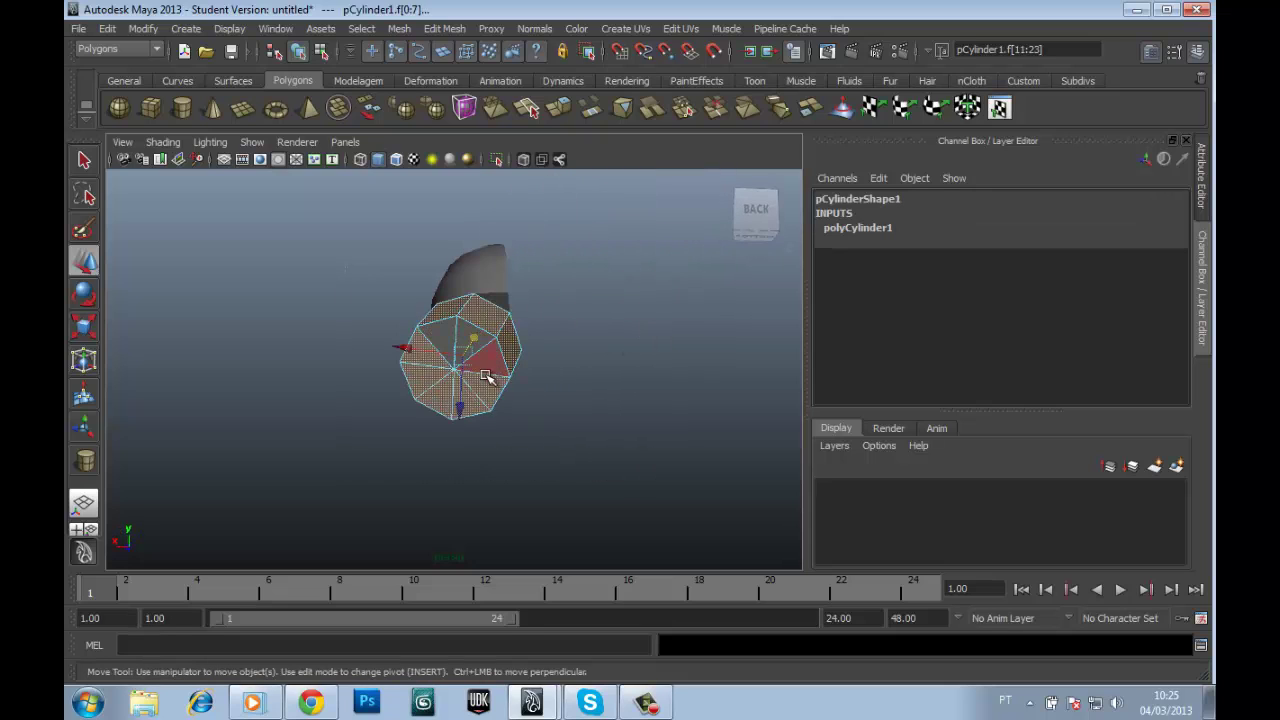
alt+drag(470, 400, 360, 420)
key(4)
drag(353, 318, 425, 370)
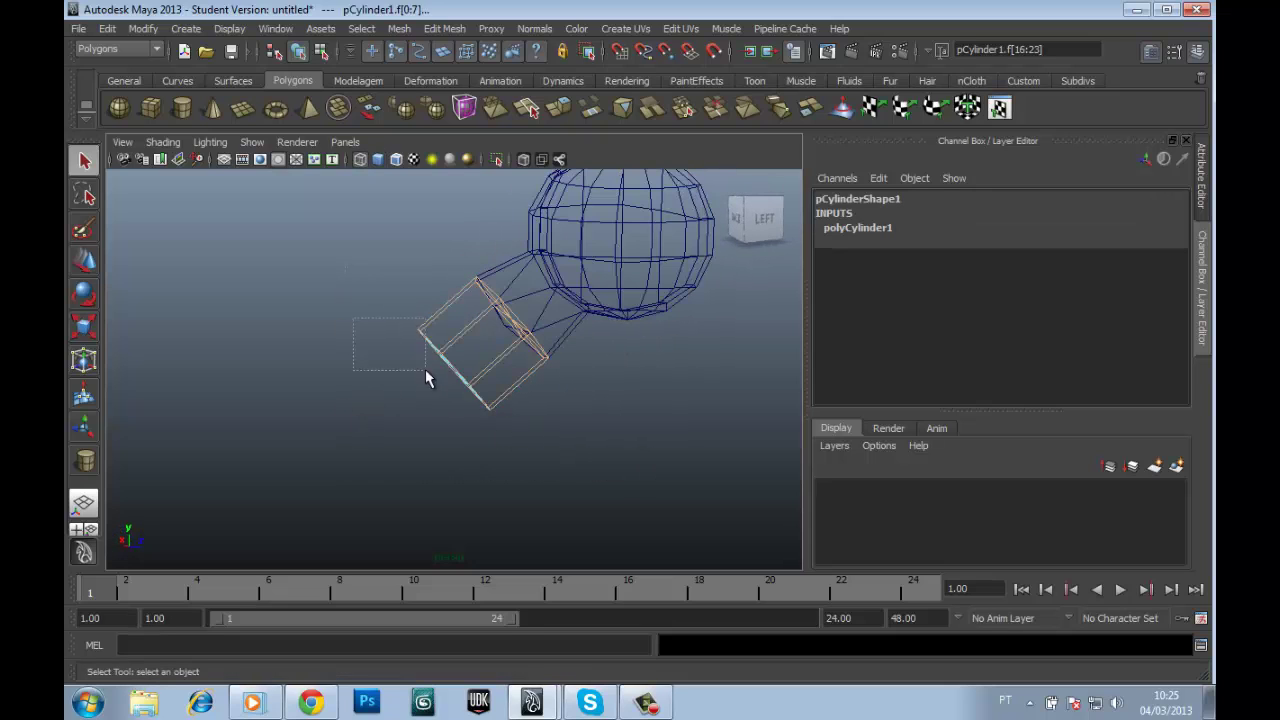
Step: Delete the cap faces and combine the sphere and cylinder into one mesh
key(Delete)
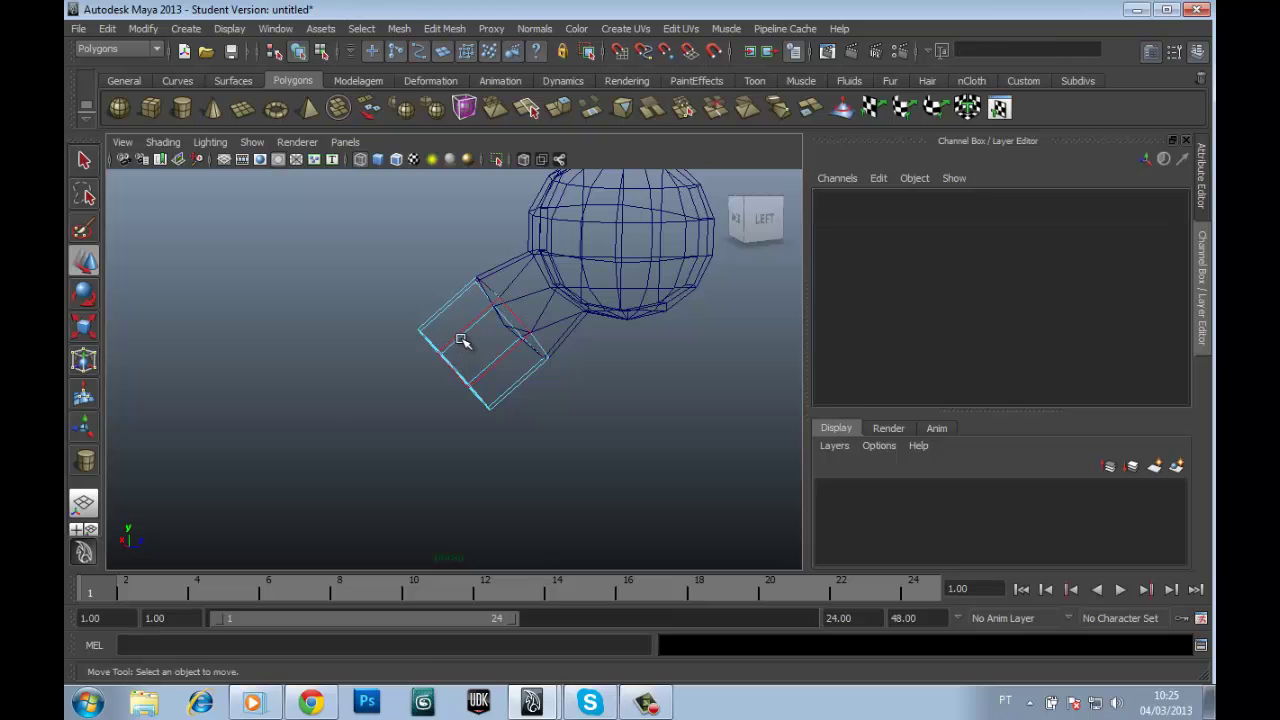
click(530, 246)
shift+click(480, 300)
click(399, 28)
click(425, 54)
Step: Select all vertices of the combined mesh and merge the overlapping seam vertices
right_drag(634, 243, 528, 266)
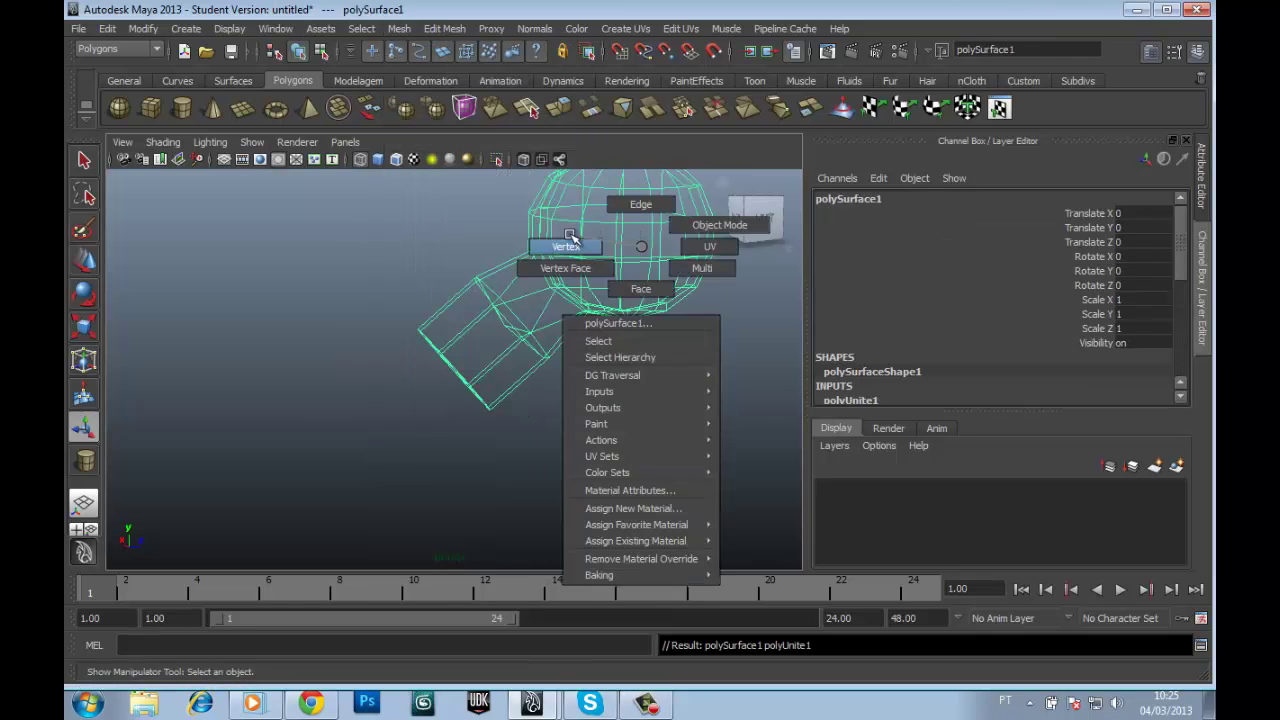
drag(214, 237, 634, 400)
mouse_move(481, 357)
right_down()
mouse_move(467, 297)
mouse_move(437, 305)
right_up()
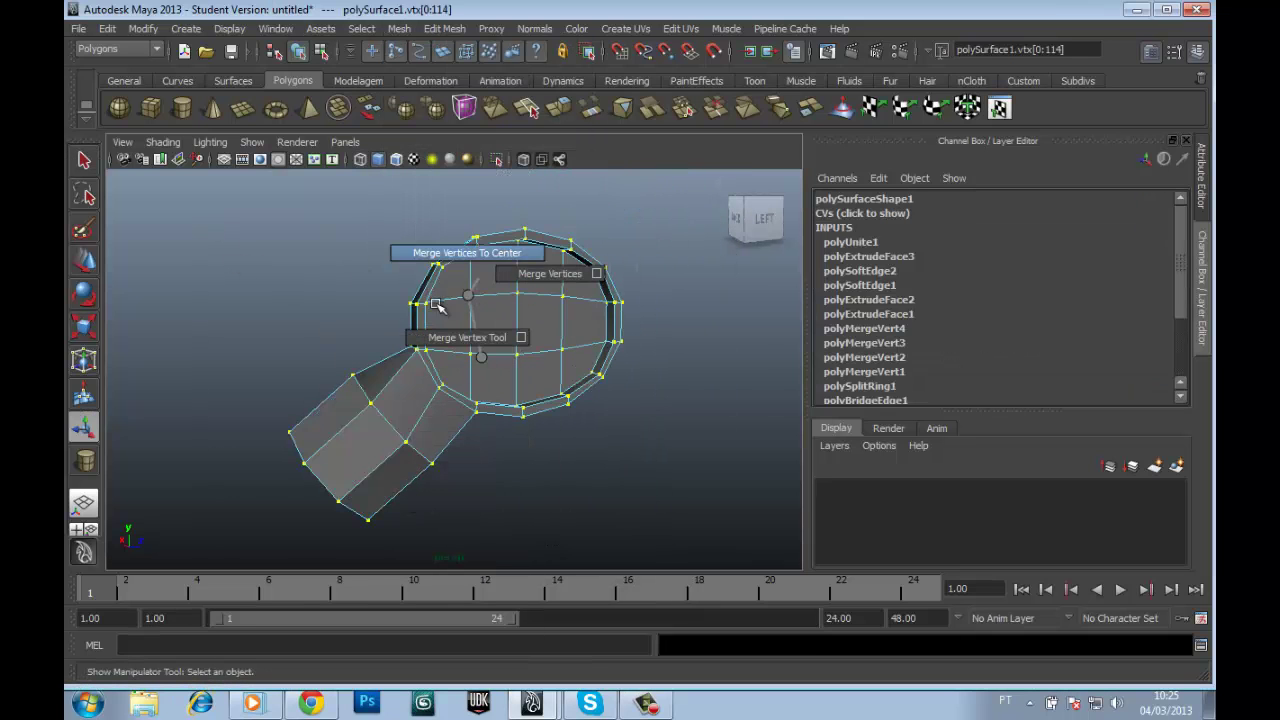
right_drag(551, 276, 552, 277)
Step: Soften the shading of the seam edges
right_drag(443, 330, 357, 405)
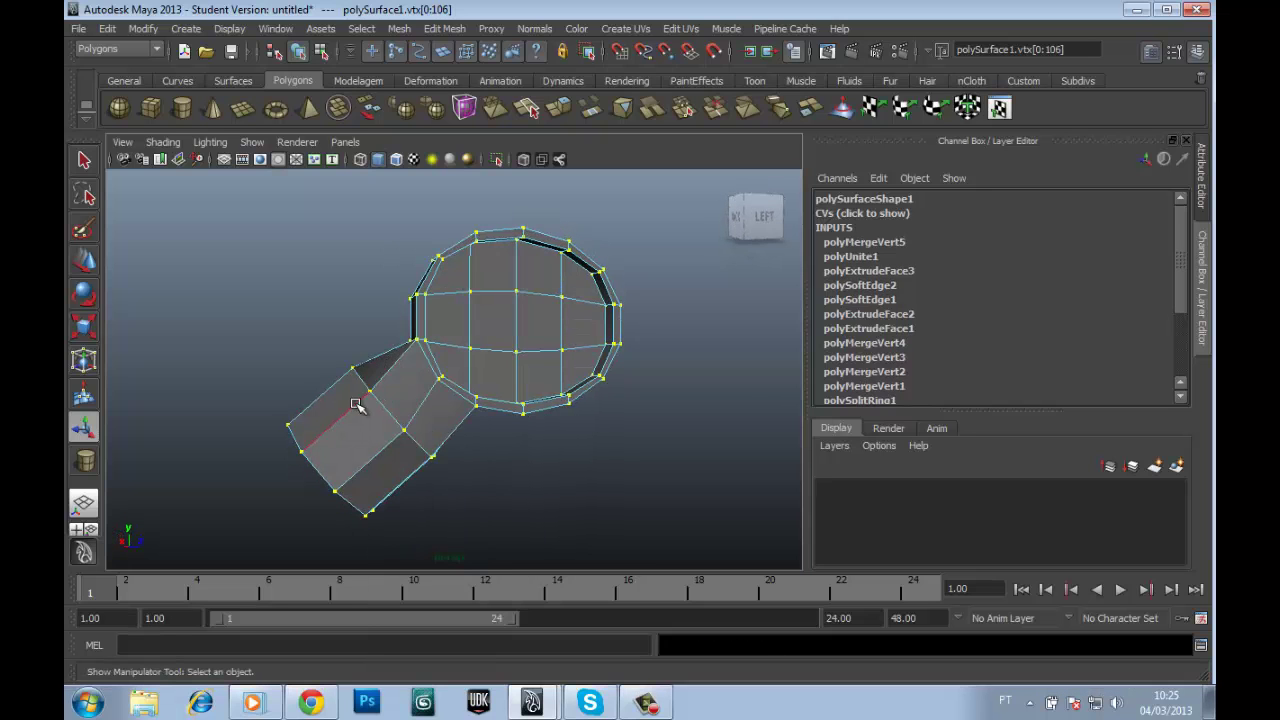
click(453, 347)
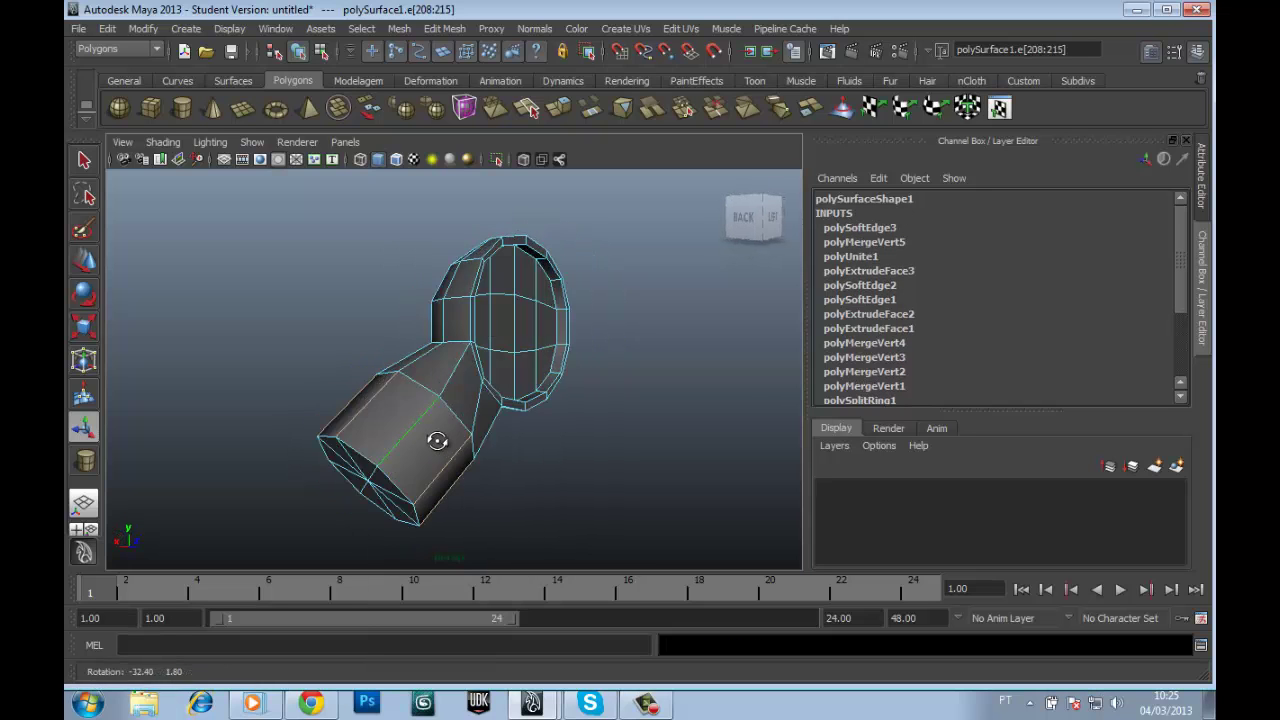
shift+right_drag(472, 350, 474, 351)
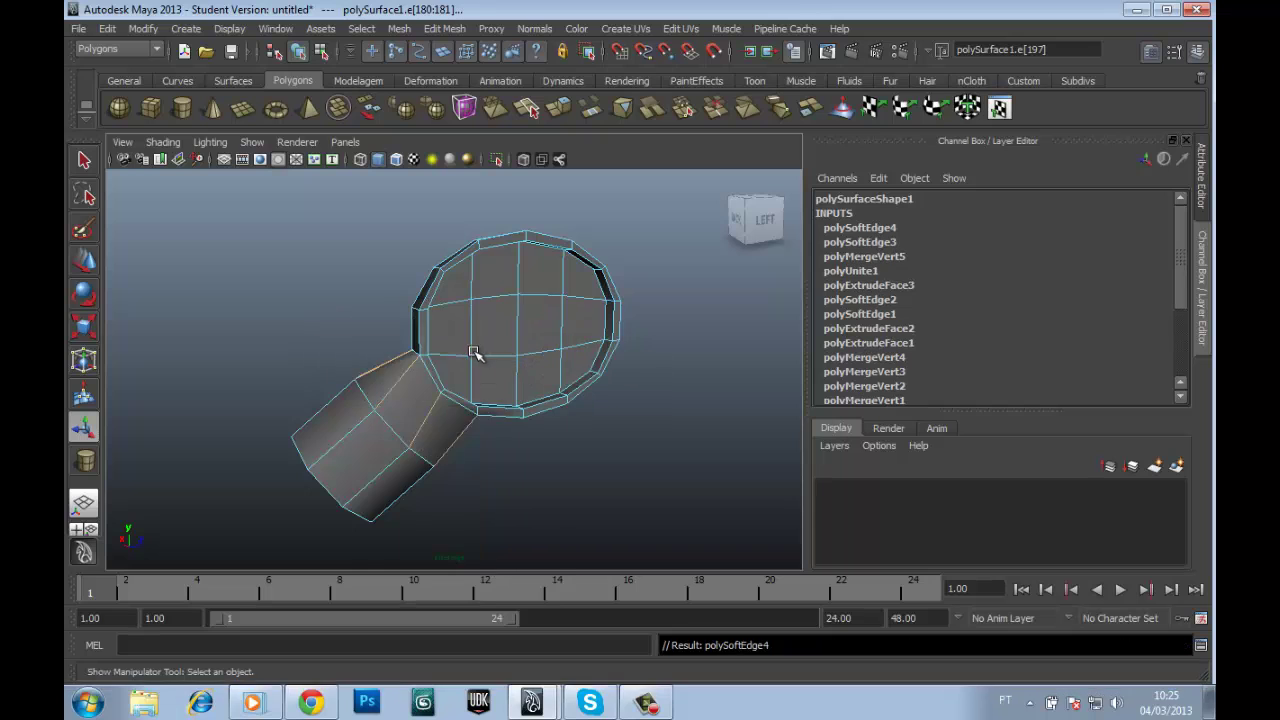
scroll(510, 345, up, 2)
scroll(490, 360, up, 3)
scroll(374, 374, down, 5)
right_drag(374, 374, 451, 351)
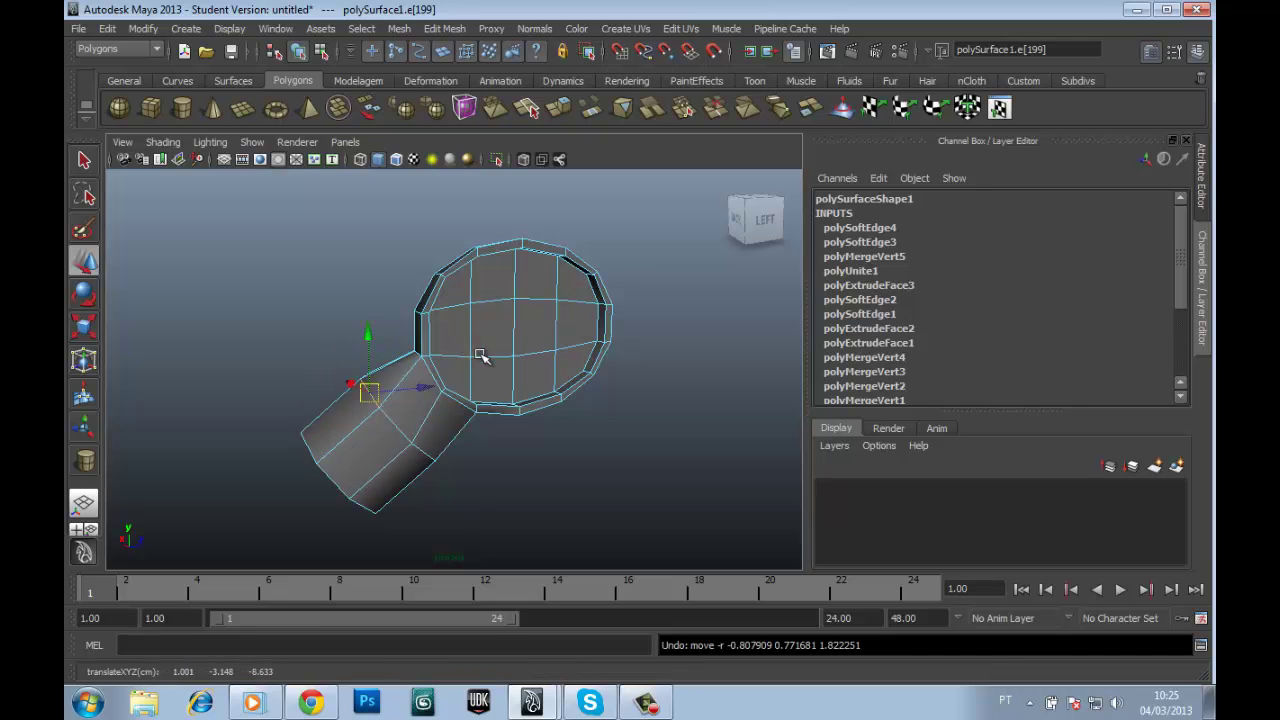
Step: Convert to face selection and pick a face on the combined mesh
alt+drag(481, 356, 515, 341)
mouse_move(480, 470)
alt+mouse_down()
mouse_move(529, 414)
mouse_move(623, 526)
mouse_move(534, 466)
mouse_move(600, 429)
mouse_move(503, 417)
mouse_move(417, 429)
mouse_move(263, 385)
mouse_move(382, 404)
alt+mouse_up()
key(F11)
click(534, 466)
click(515, 395)
Step: Delete the end faces and extrude the tube's open rim edge
key(ctrl+z)
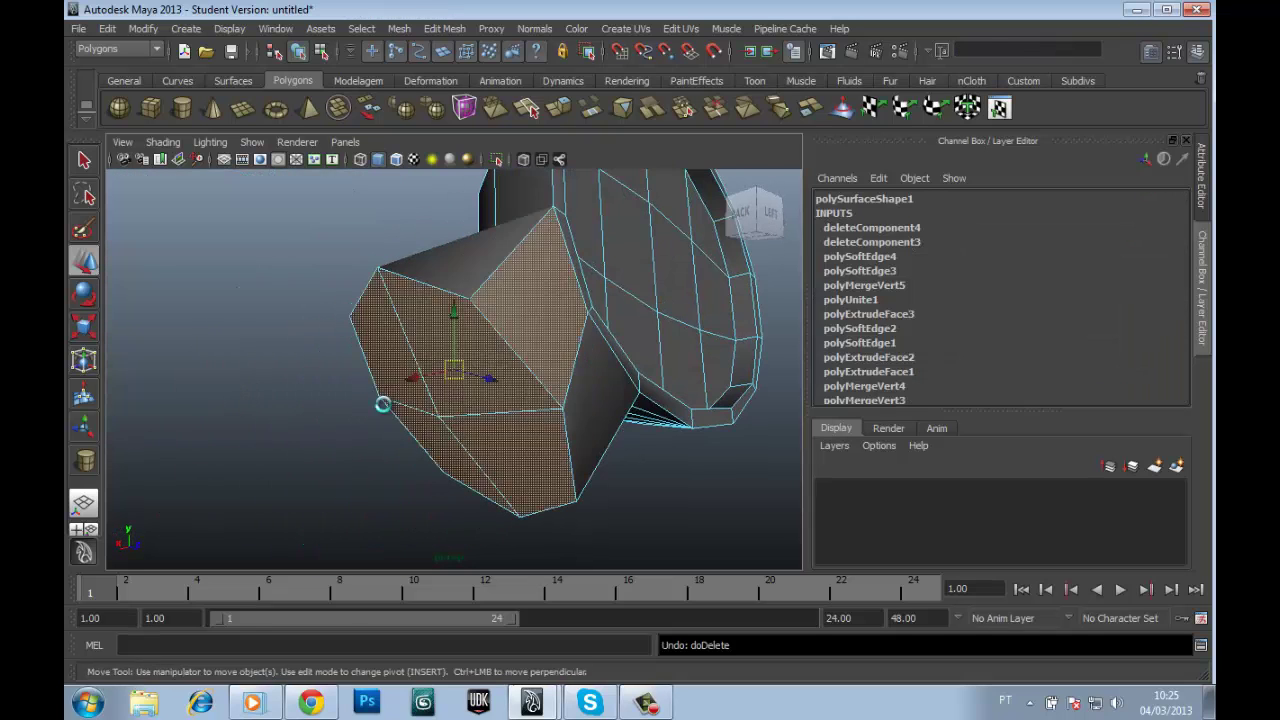
key(Delete)
alt+drag(547, 352, 563, 329)
right_drag(500, 300, 540, 280)
click(450, 280)
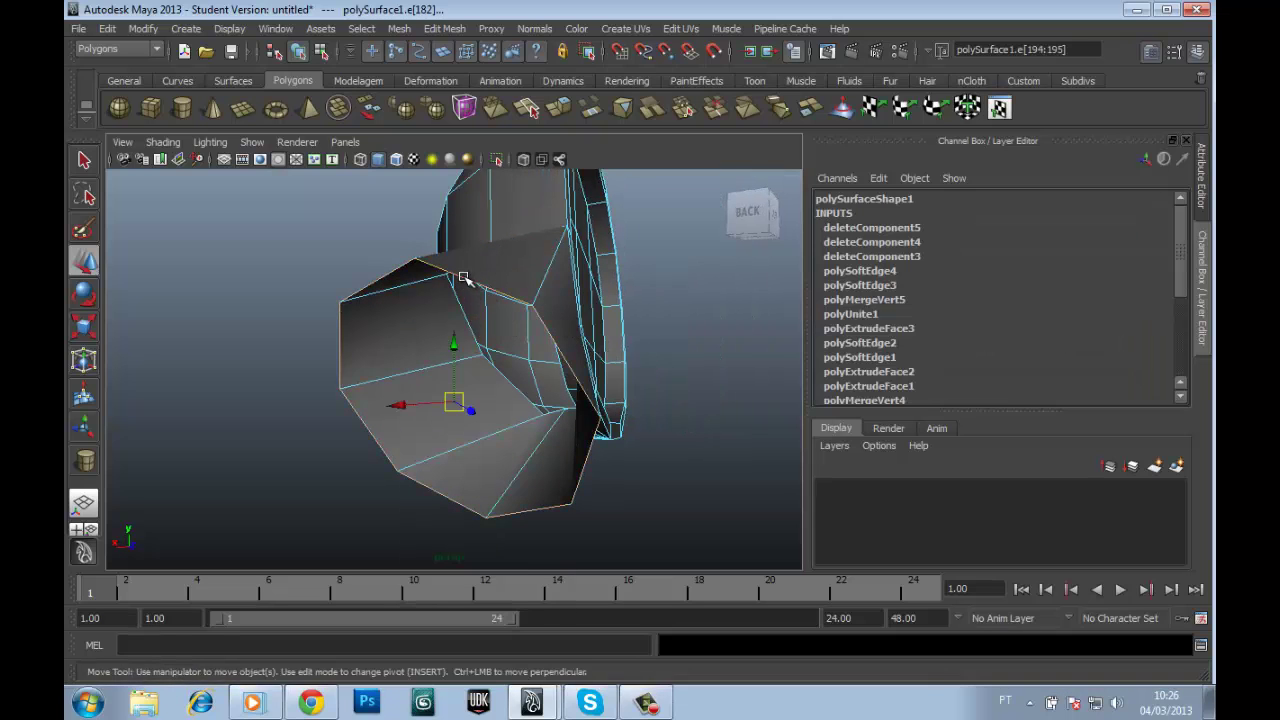
shift+right_click(458, 352)
click(458, 395)
Step: Merge the extruded ring's vertices to one centre vertex, forming a triangle-fan cap
shift+right_click(500, 343)
click(589, 314)
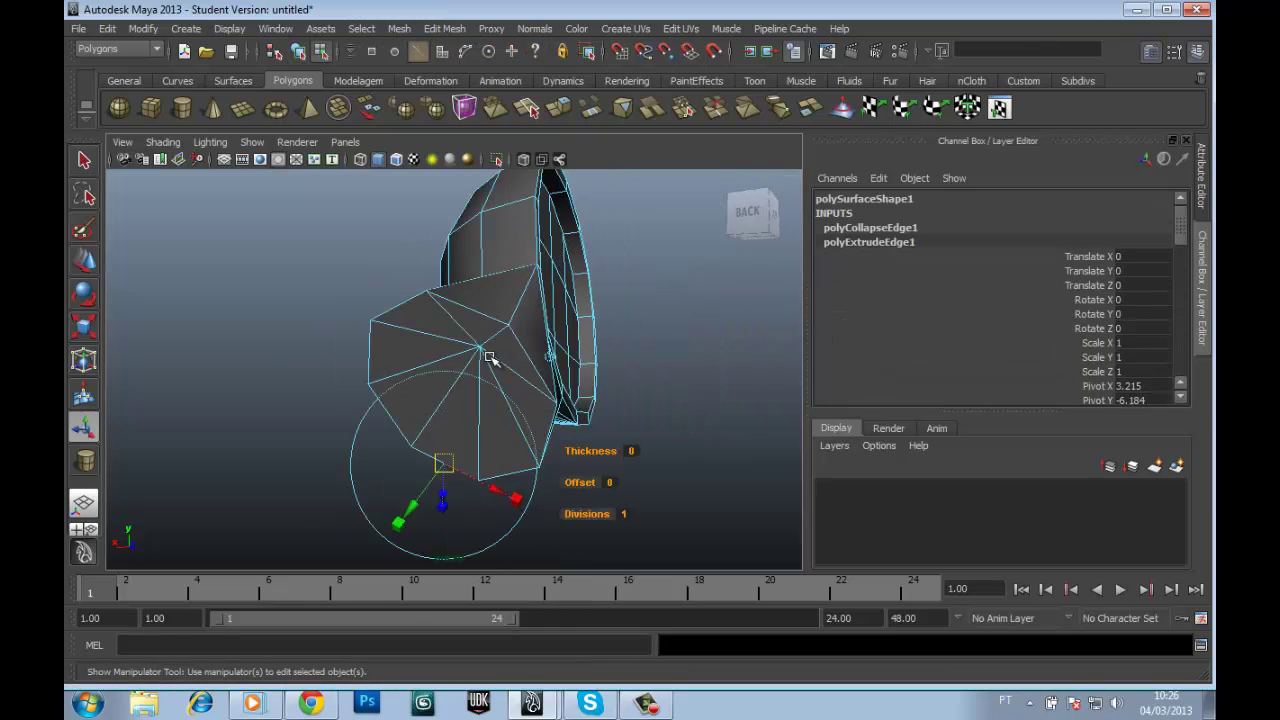
mouse_move(589, 314)
alt+mouse_down()
mouse_move(661, 384)
mouse_move(578, 405)
alt+mouse_up()
key(ctrl+z)
key(r)
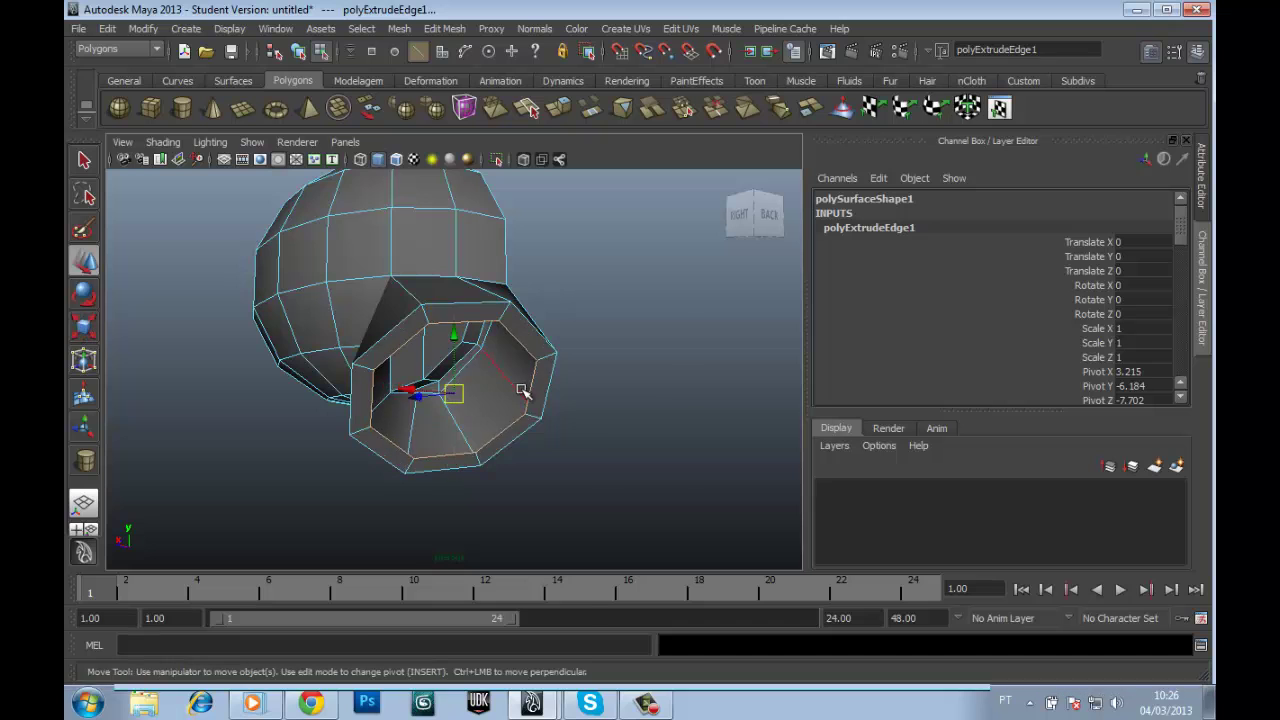
ctrl+right_click(471, 357)
click(486, 286)
shift+right_click(471, 357)
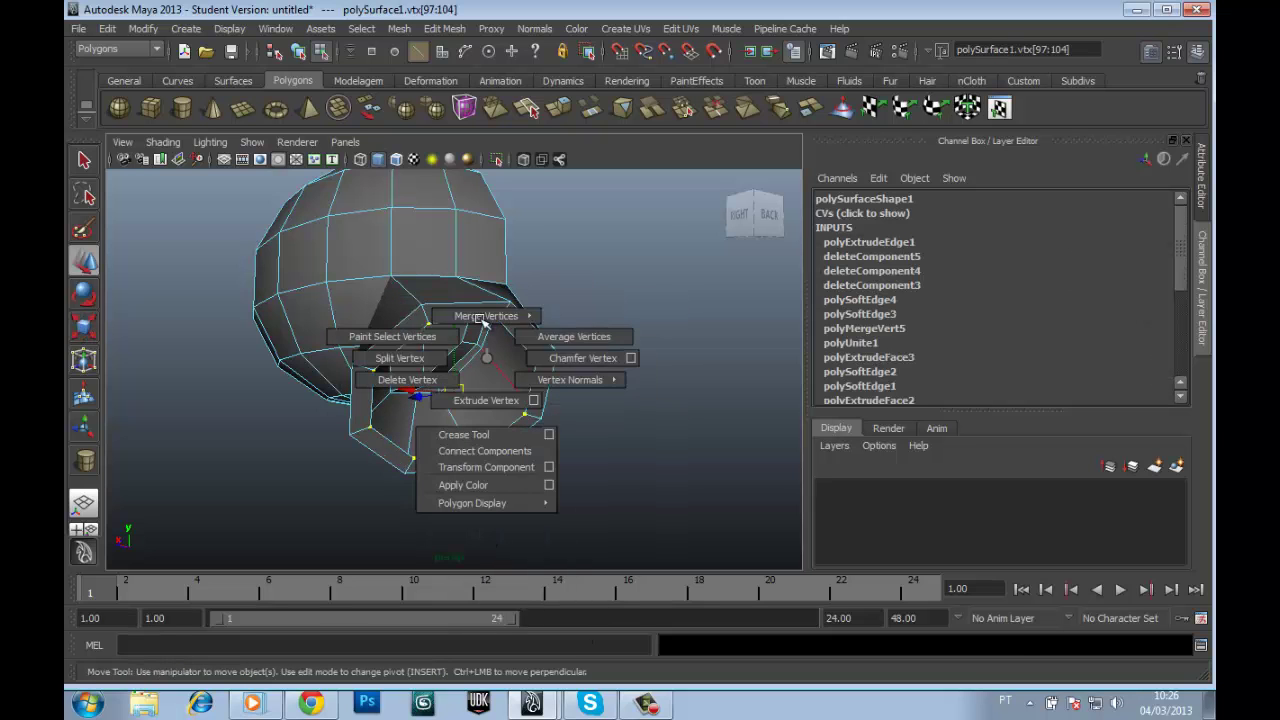
click(486, 303)
click(470, 278)
alt+drag(463, 296, 400, 371)
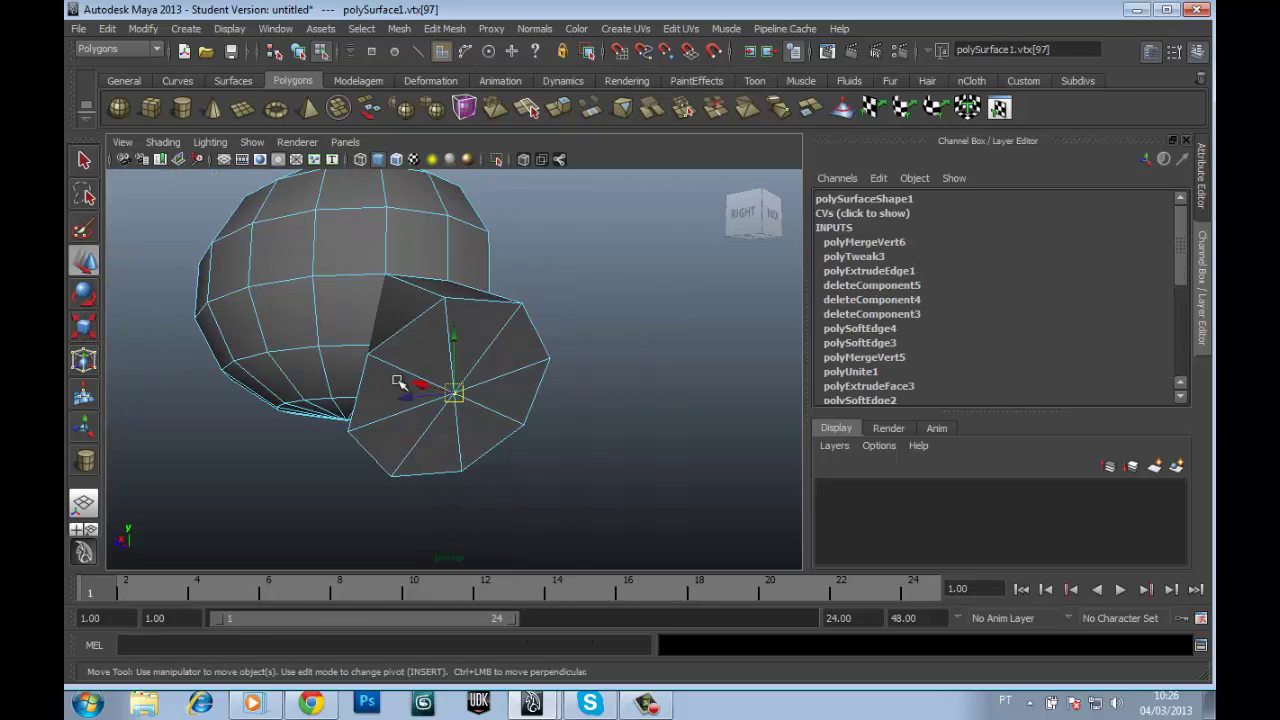
mouse_move(457, 390)
shift+right_down()
mouse_move(510, 388)
mouse_move(466, 429)
shift+right_up()
Step: Try extruding the cap's fan faces, then undo the extrusion
alt+drag(466, 437, 514, 425)
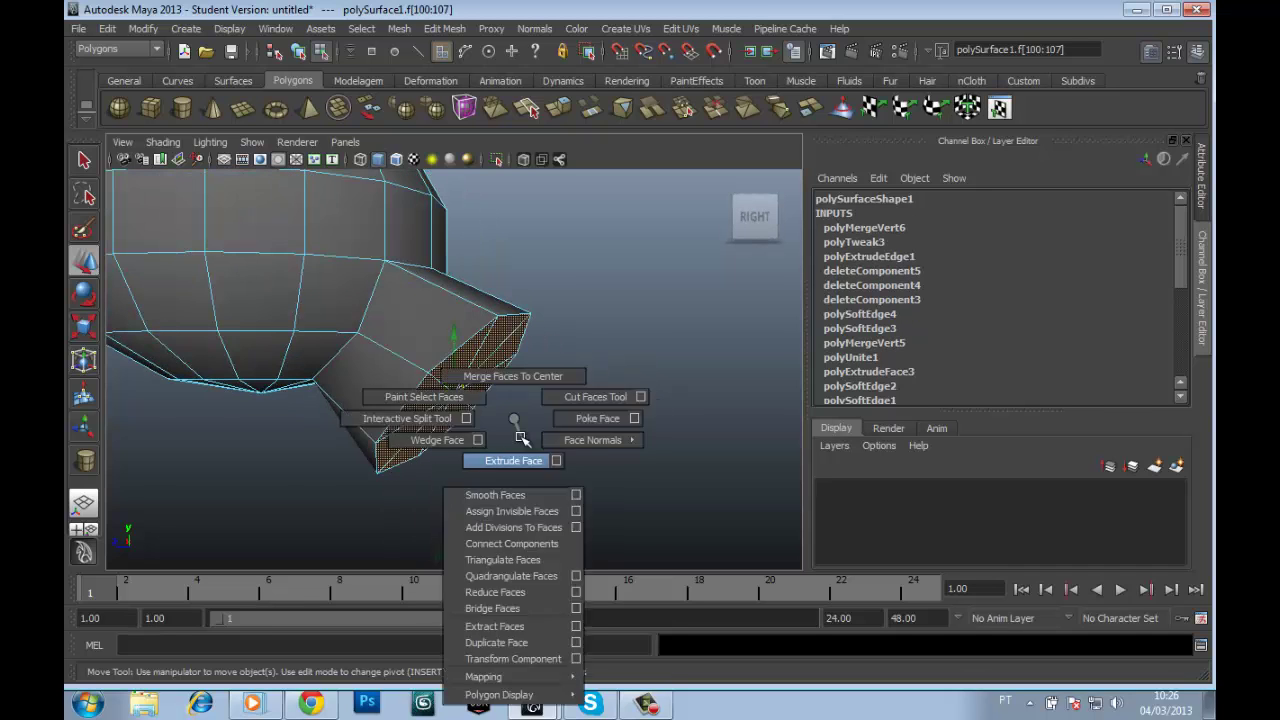
mouse_move(514, 425)
shift+right_down()
mouse_move(444, 470)
mouse_move(571, 529)
shift+right_up()
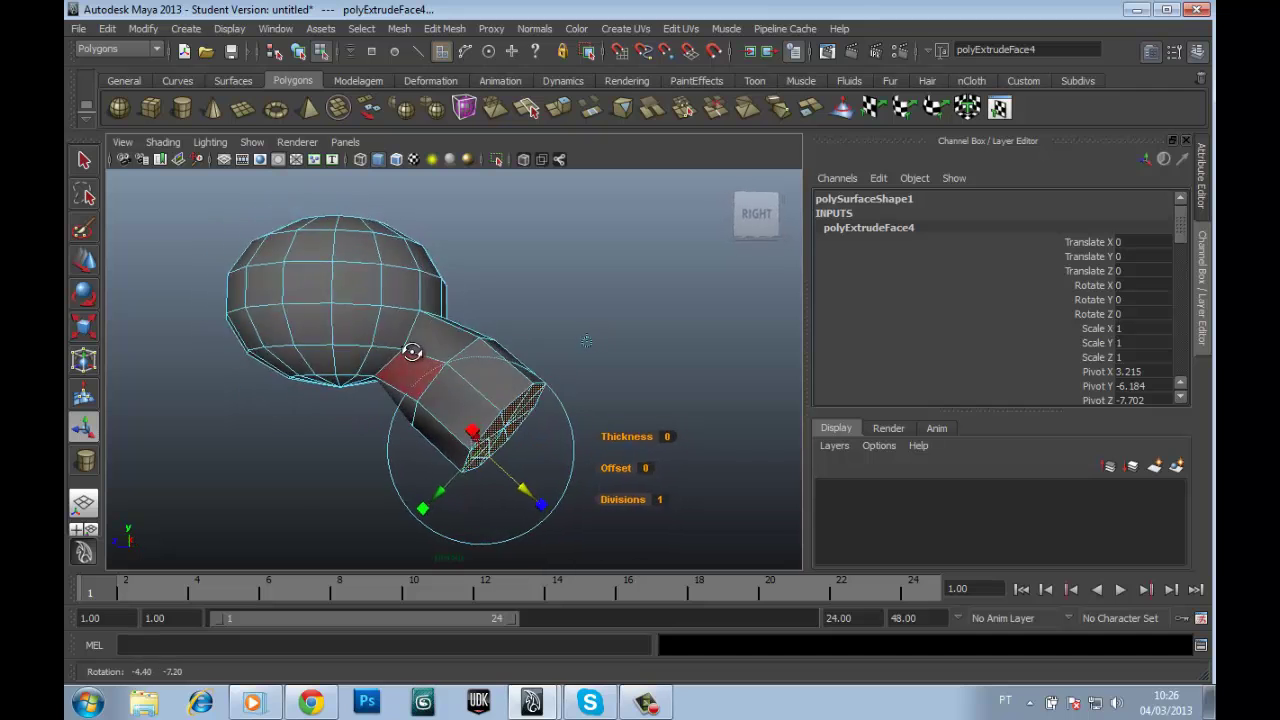
mouse_move(571, 529)
alt+mouse_down()
mouse_move(494, 342)
mouse_move(423, 360)
alt+mouse_up()
key(ctrl+z)
Step: Insert an edge loop around the tube near its capped end
mouse_move(423, 360)
alt+right_down()
mouse_move(423, 294)
mouse_move(443, 551)
alt+right_up()
key(w)
click(440, 330)
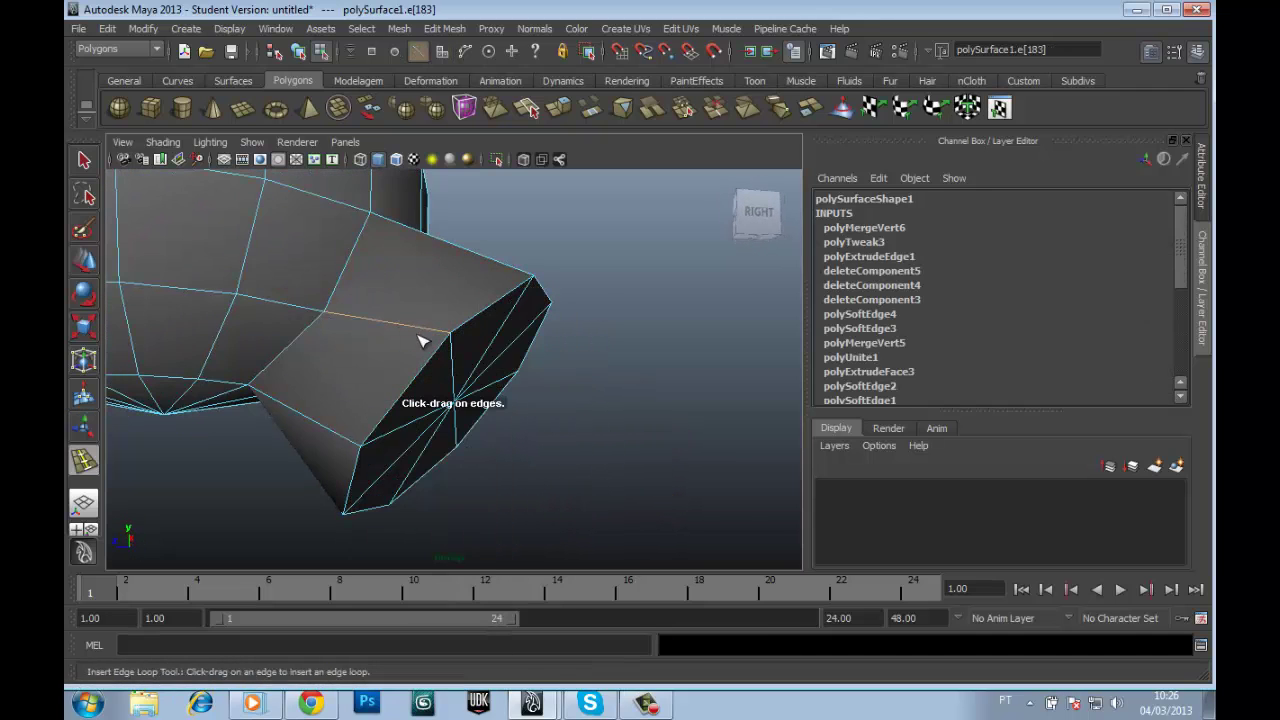
click(447, 340)
key(w)
alt+drag(447, 340, 480, 349)
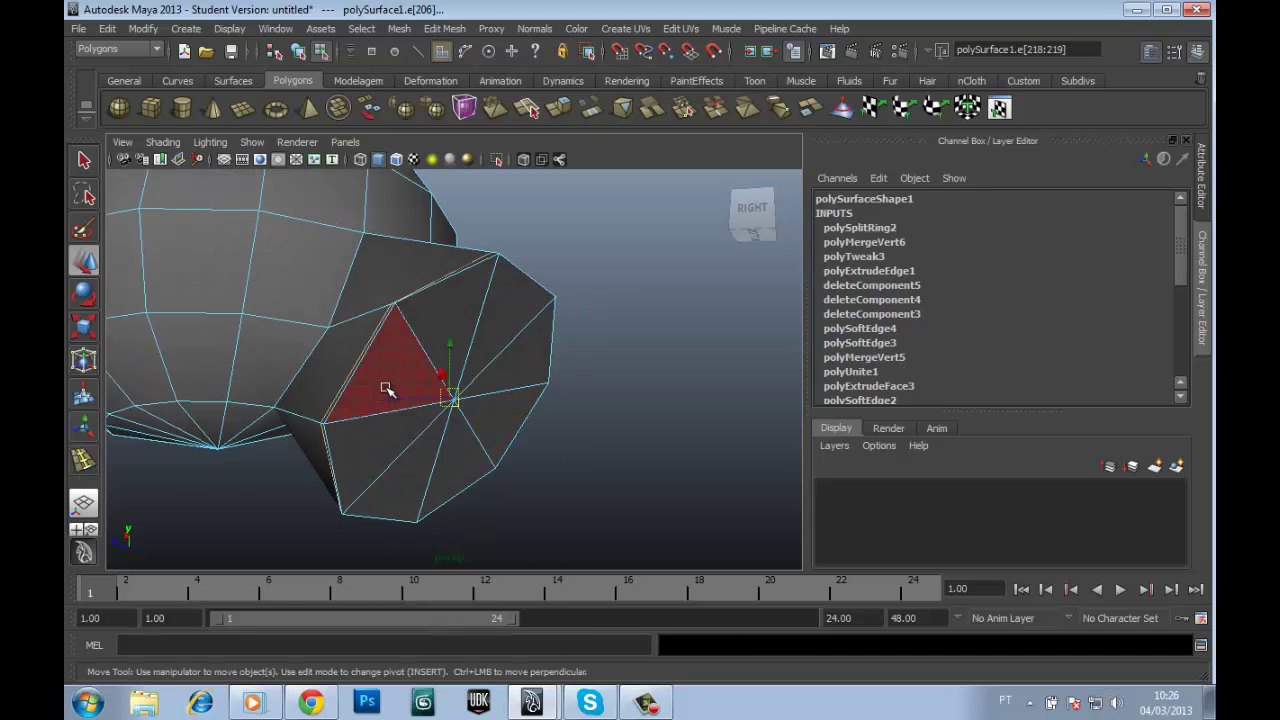
Step: Select all the cap faces f[100:107]
click(443, 386)
shift+click(518, 430)
key(q)
click(441, 470)
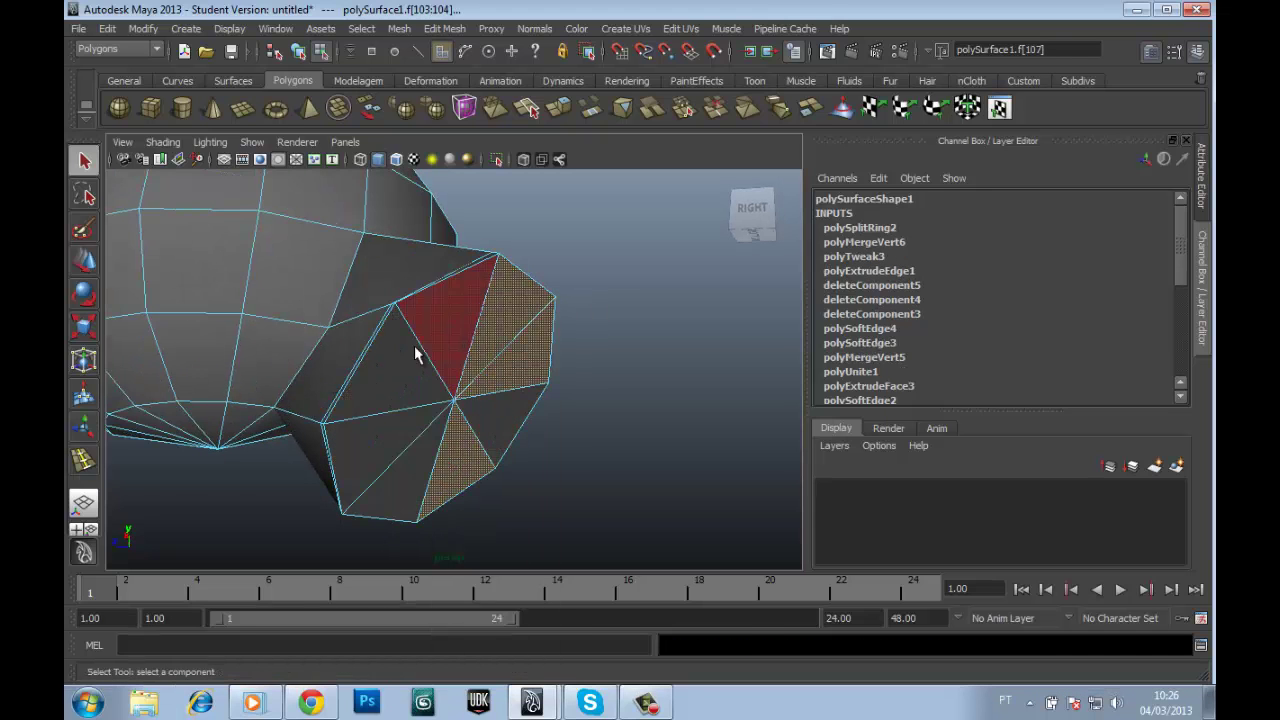
shift+right_drag(437, 382, 437, 420)
Step: Open the Move tool settings for the cap faces and orbit around the mirror
alt+drag(437, 420, 437, 392)
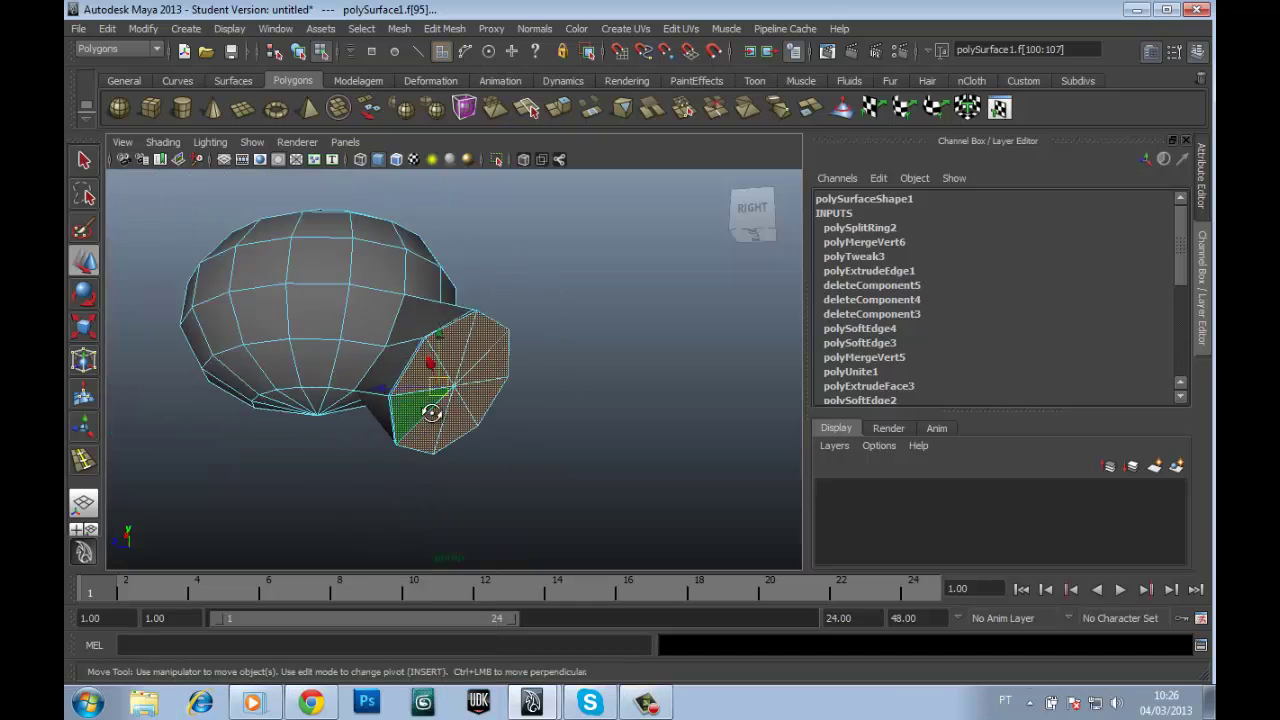
key(w)
double_click(89, 258)
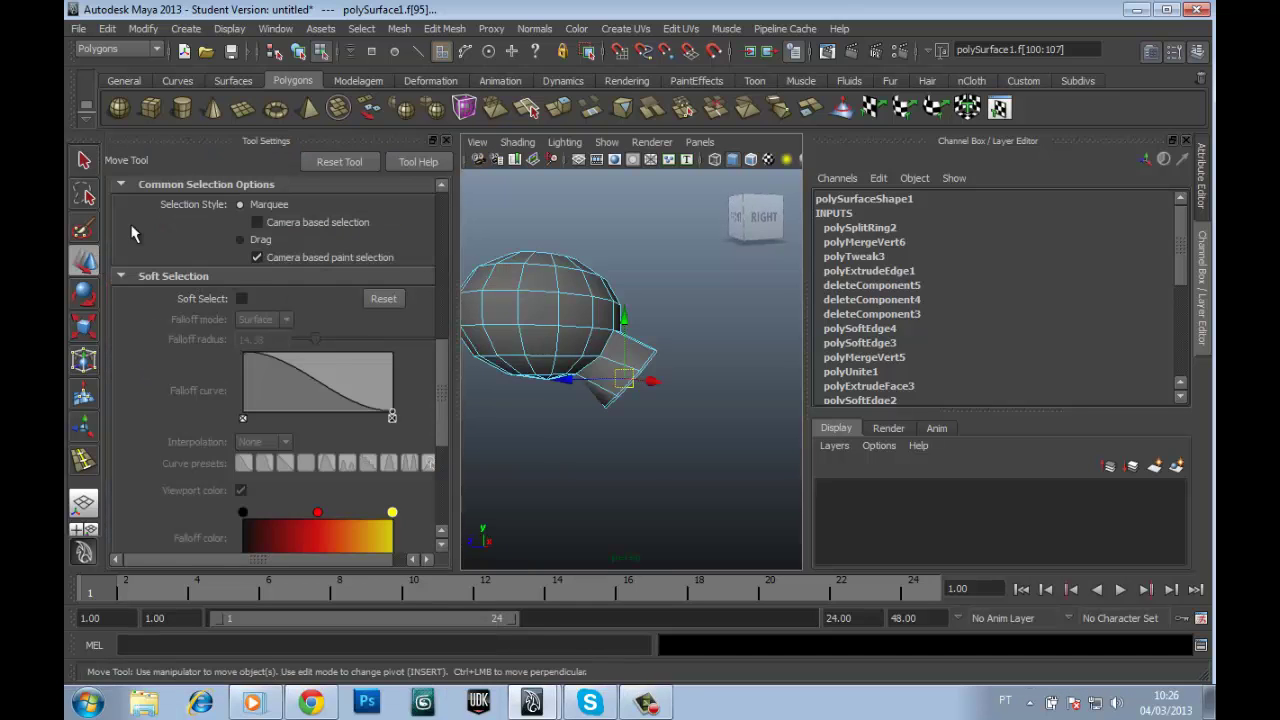
scroll(340, 470, up, 3)
scroll(370, 330, up, 3)
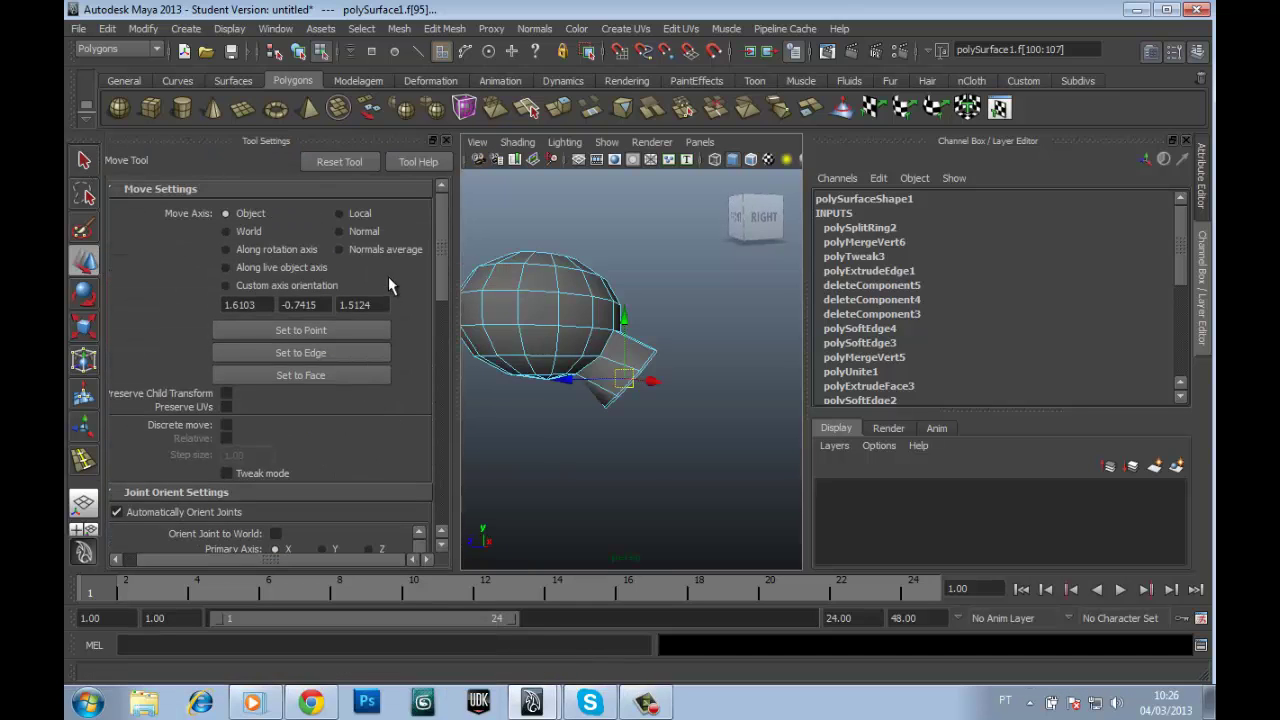
alt+drag(703, 438, 624, 370)
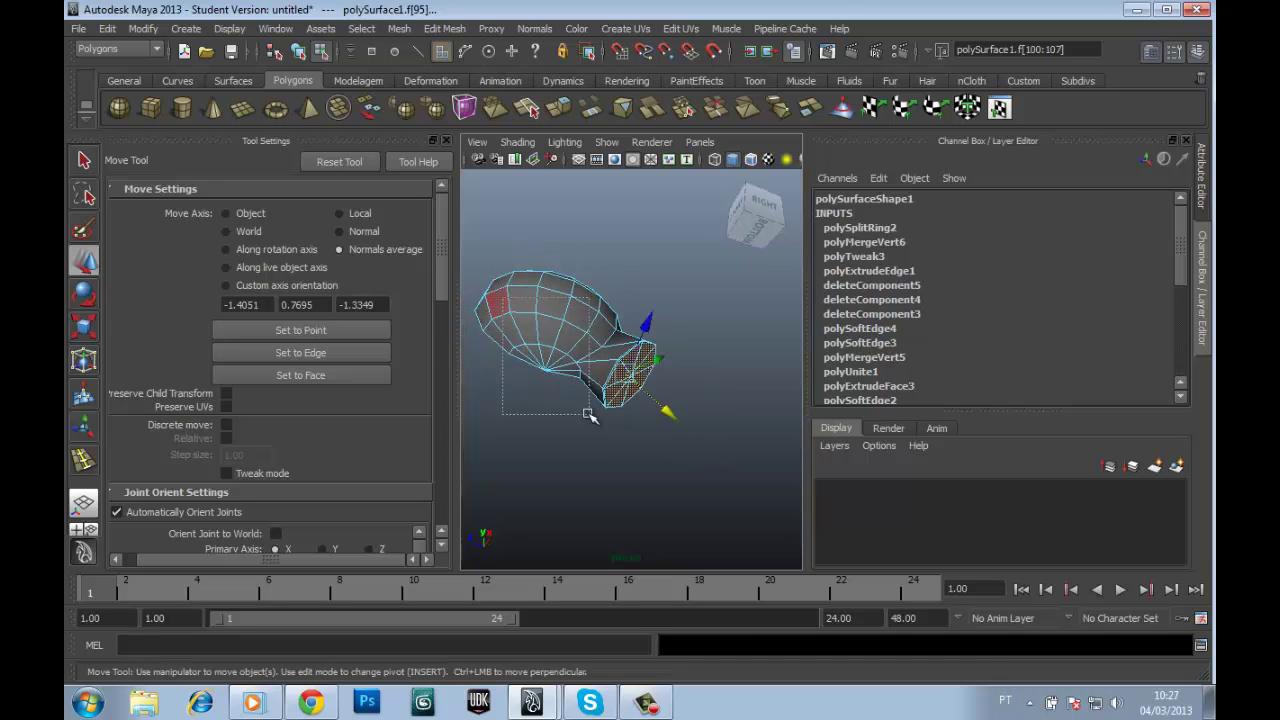
alt+drag(590, 416, 603, 420)
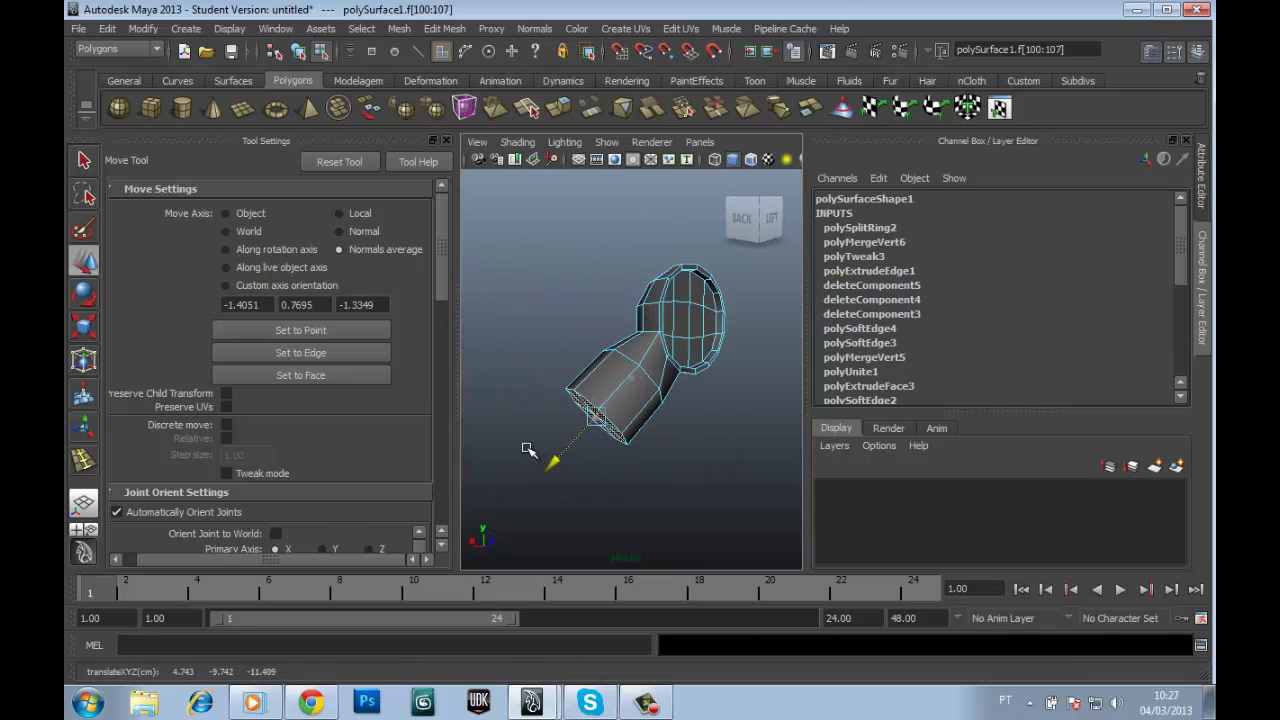
alt+drag(528, 450, 594, 418)
Step: Scale down the face at the arm's end to narrow the stalk
key(r)
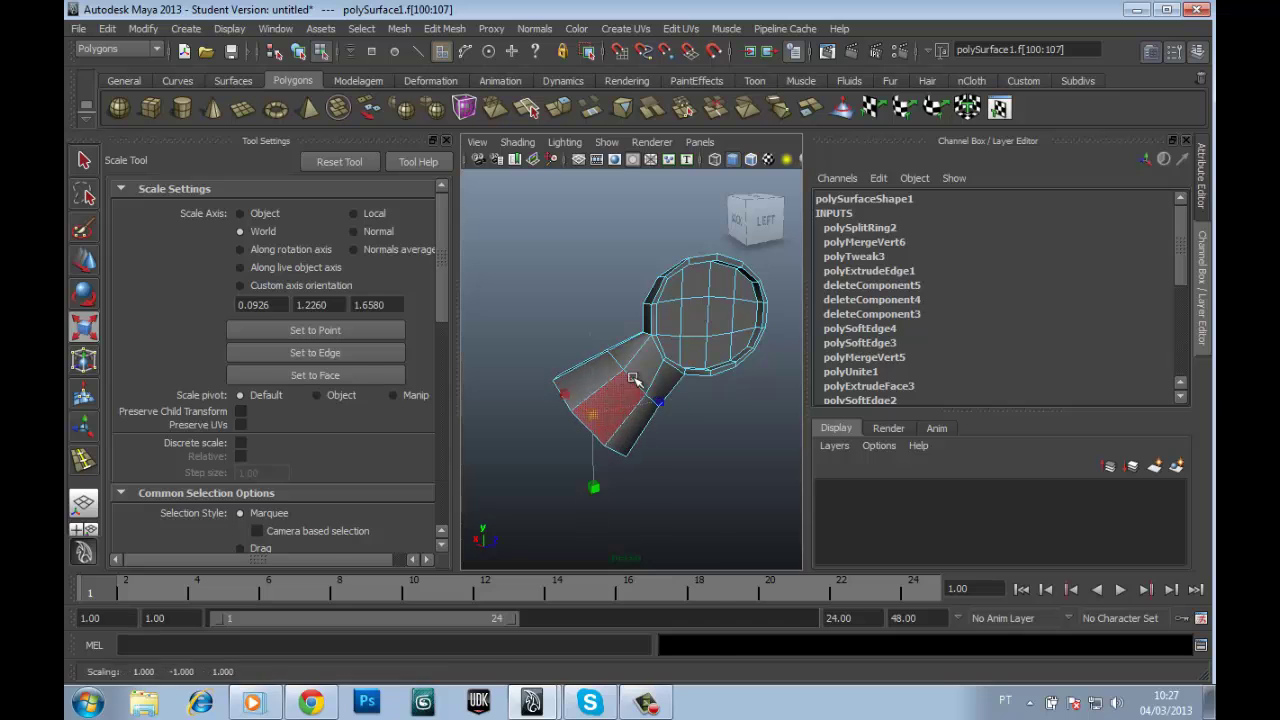
key(w)
key(r)
middle_drag(628, 404, 598, 390)
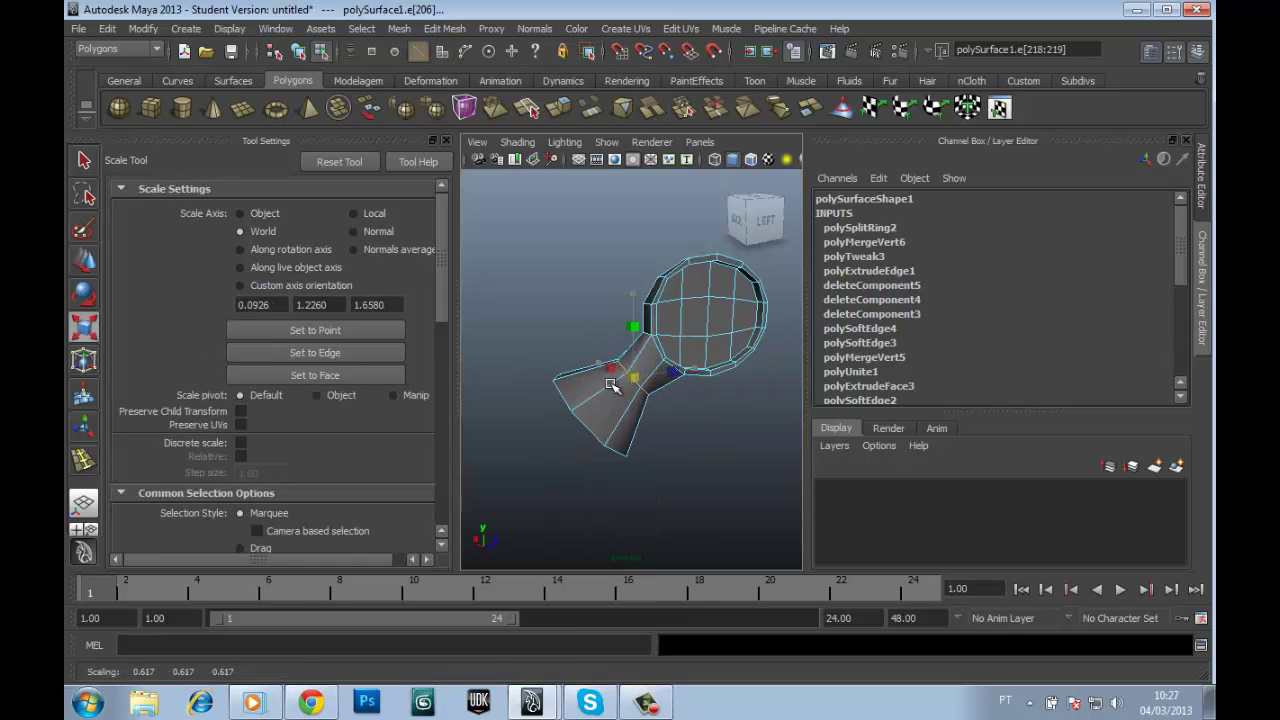
key(w)
alt+drag(591, 423, 527, 373)
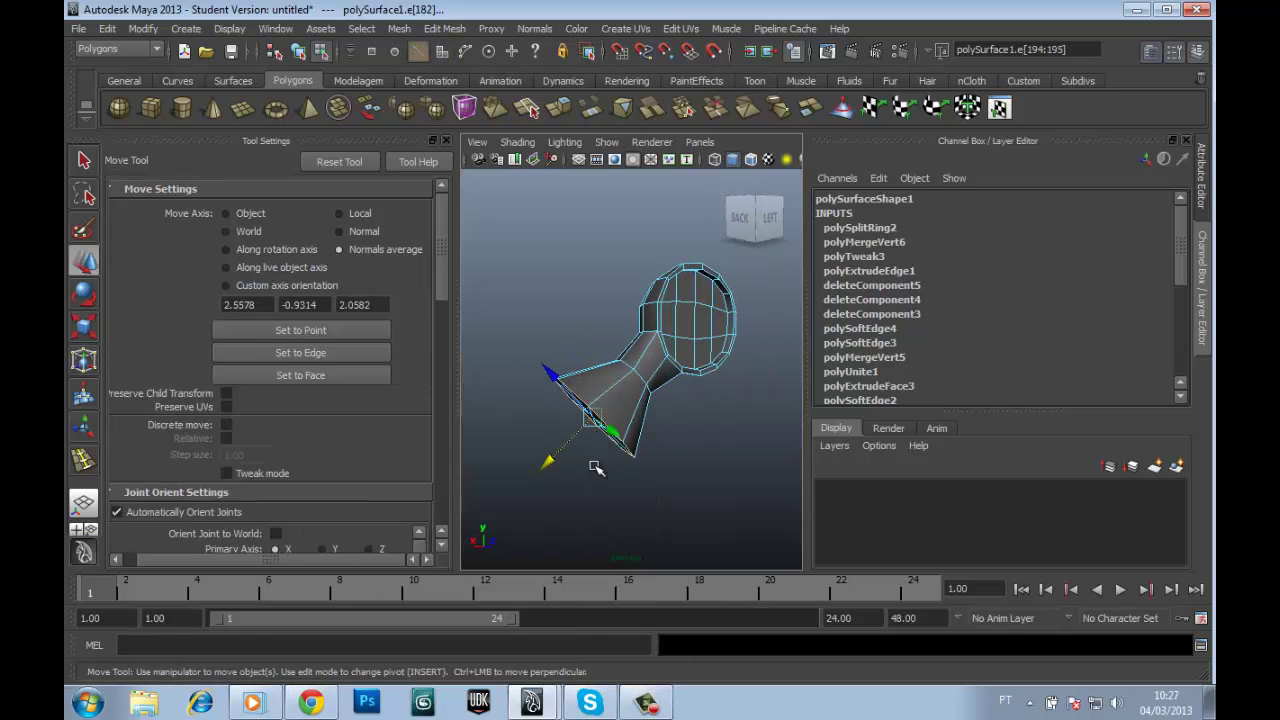
Step: Select and move a ring of edges near the arm's end
key(q)
alt+drag(597, 468, 630, 405)
click(629, 423)
key(w)
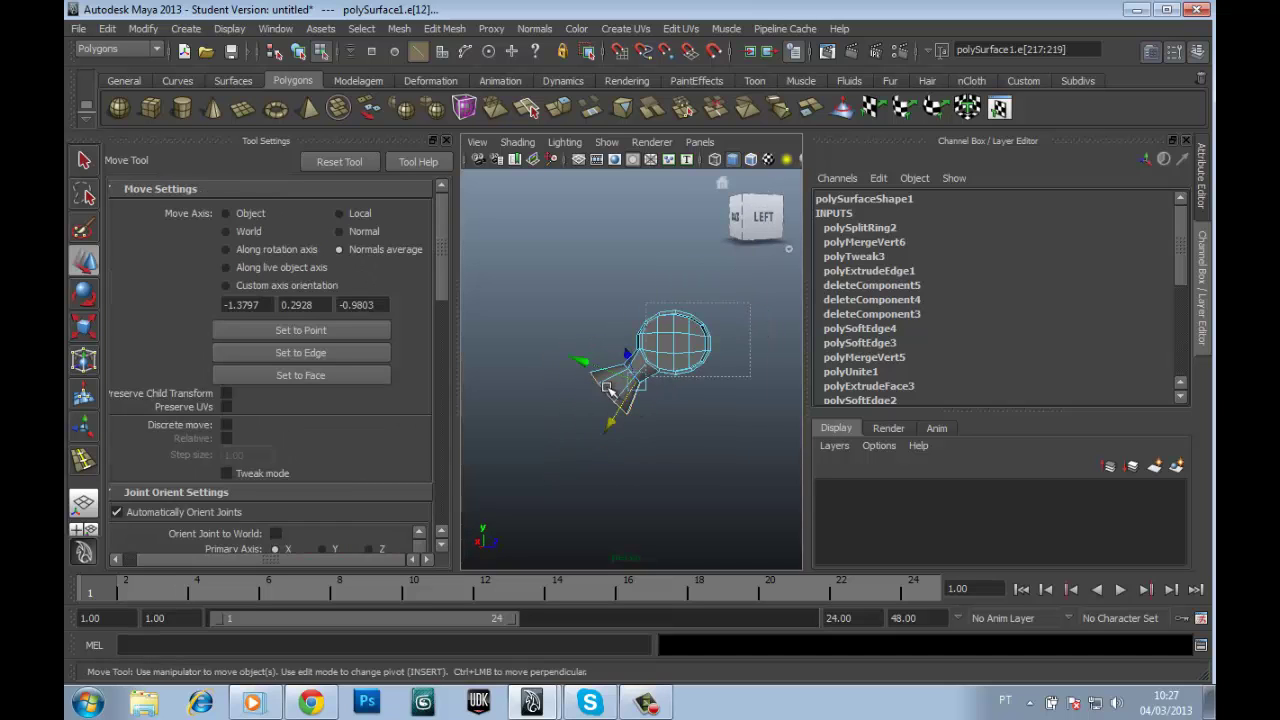
scroll(599, 455, up, 2)
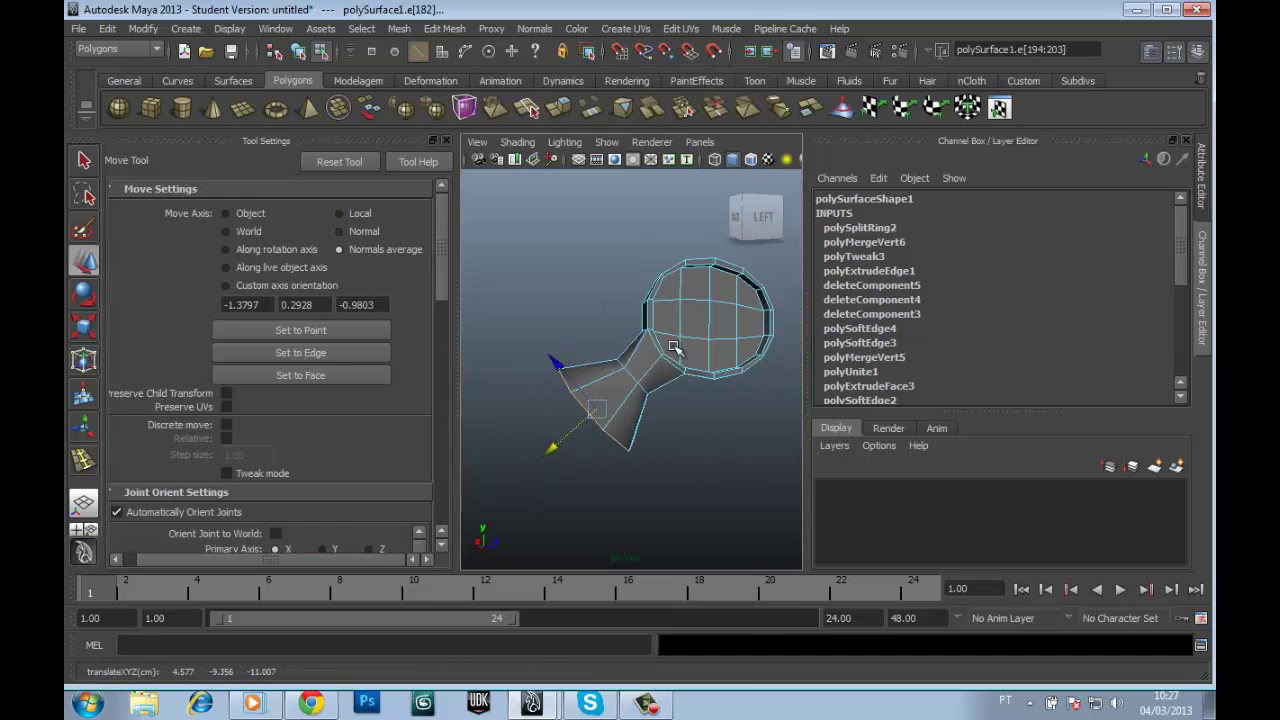
key(F8)
Step: Select the arm's mounting-end faces, scale them to flare outward, and return to object mode
alt+drag(674, 347, 600, 400)
click(590, 330)
right_drag(690, 375, 684, 331)
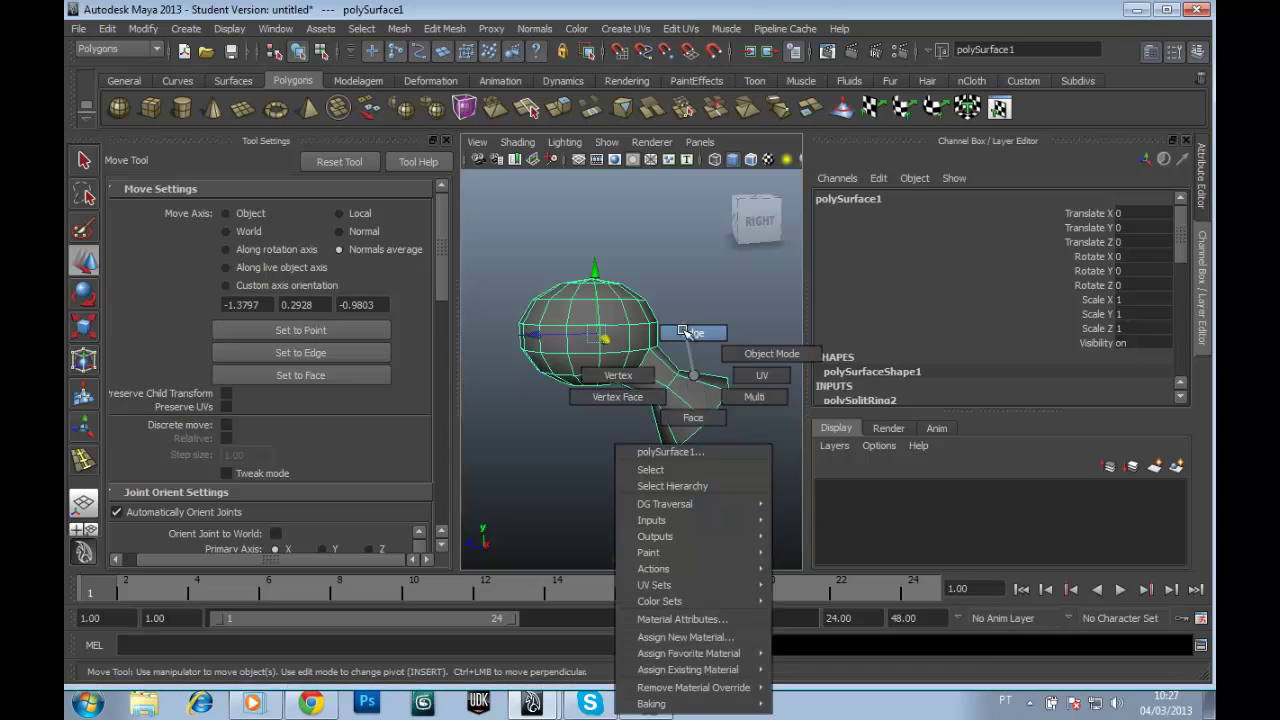
mouse_move(765, 255)
mouse_down()
mouse_move(609, 509)
mouse_move(452, 348)
mouse_up()
key(r)
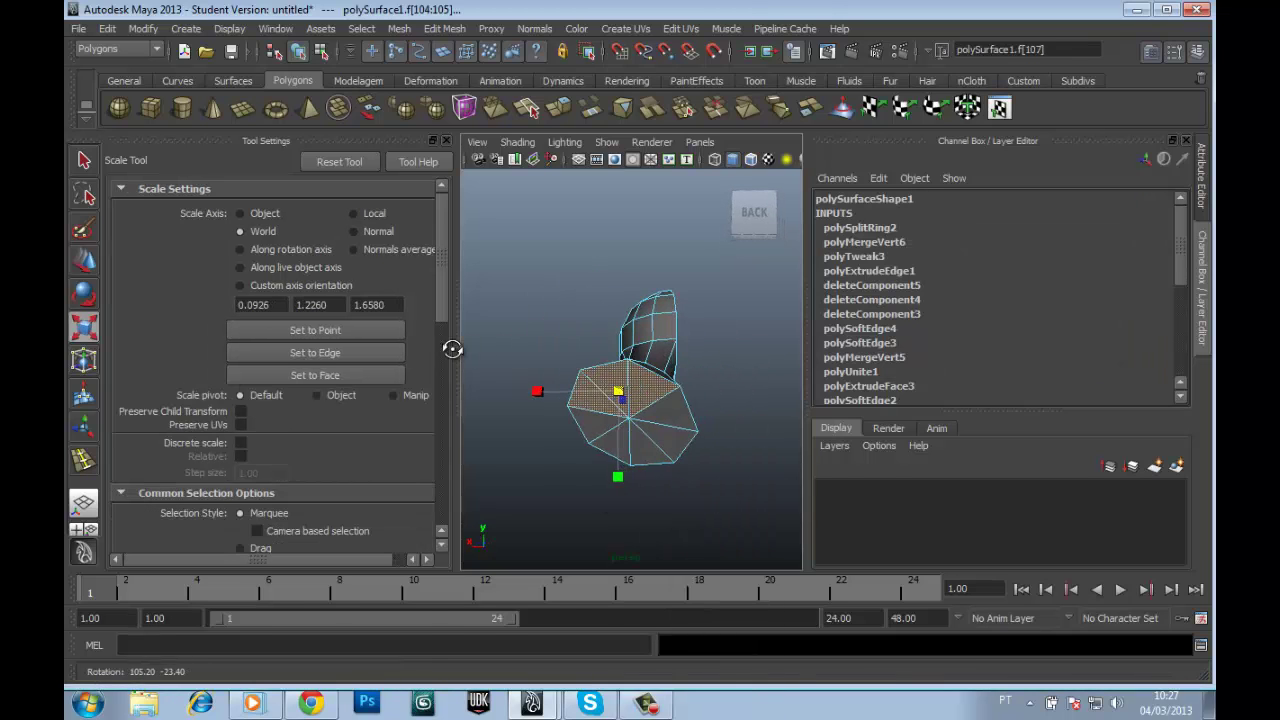
alt+drag(690, 371, 556, 443)
key(w)
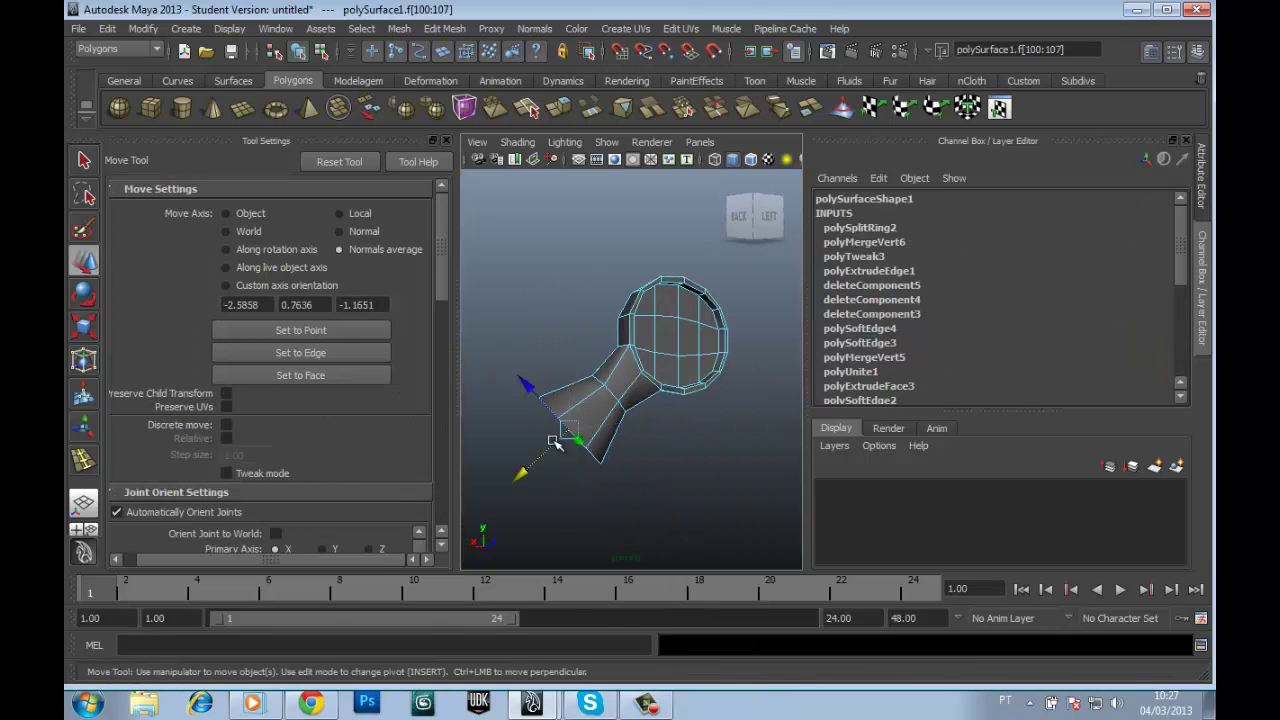
key(F8)
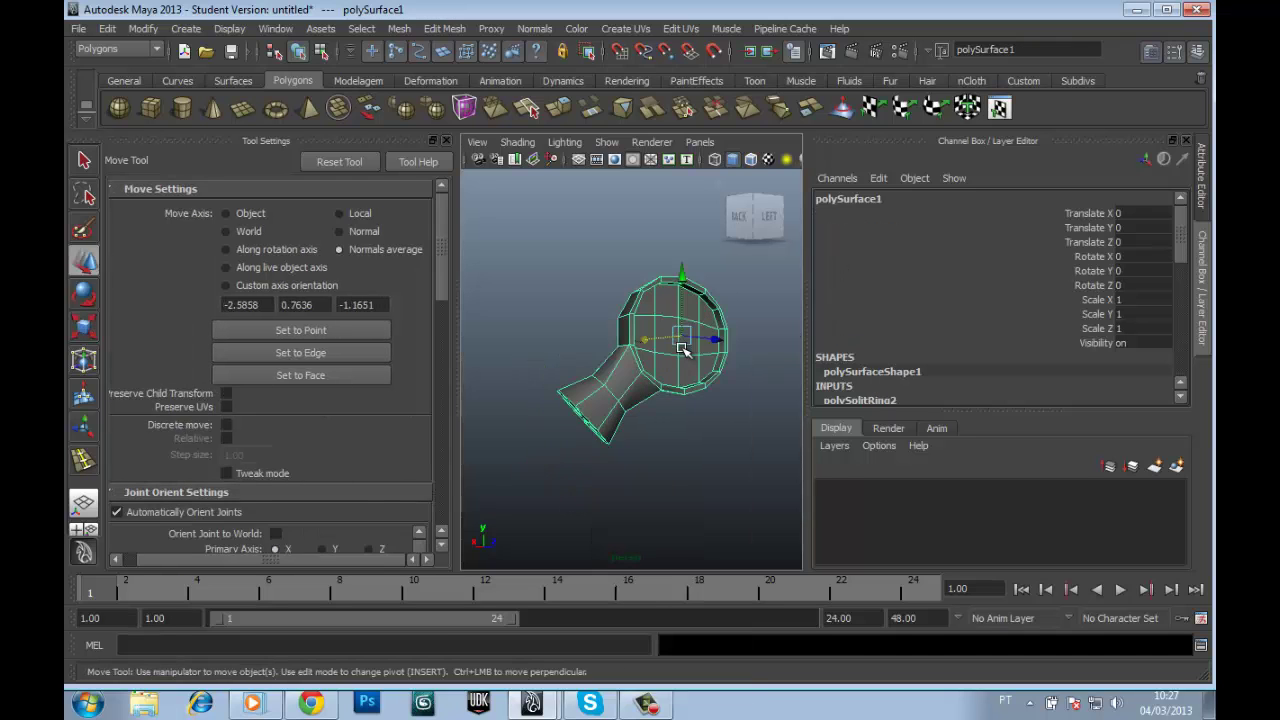
Step: Save the mirror scene as Retrovisor.mb
click(447, 142)
key(ctrl+shift+s)
text(Retrovisor)
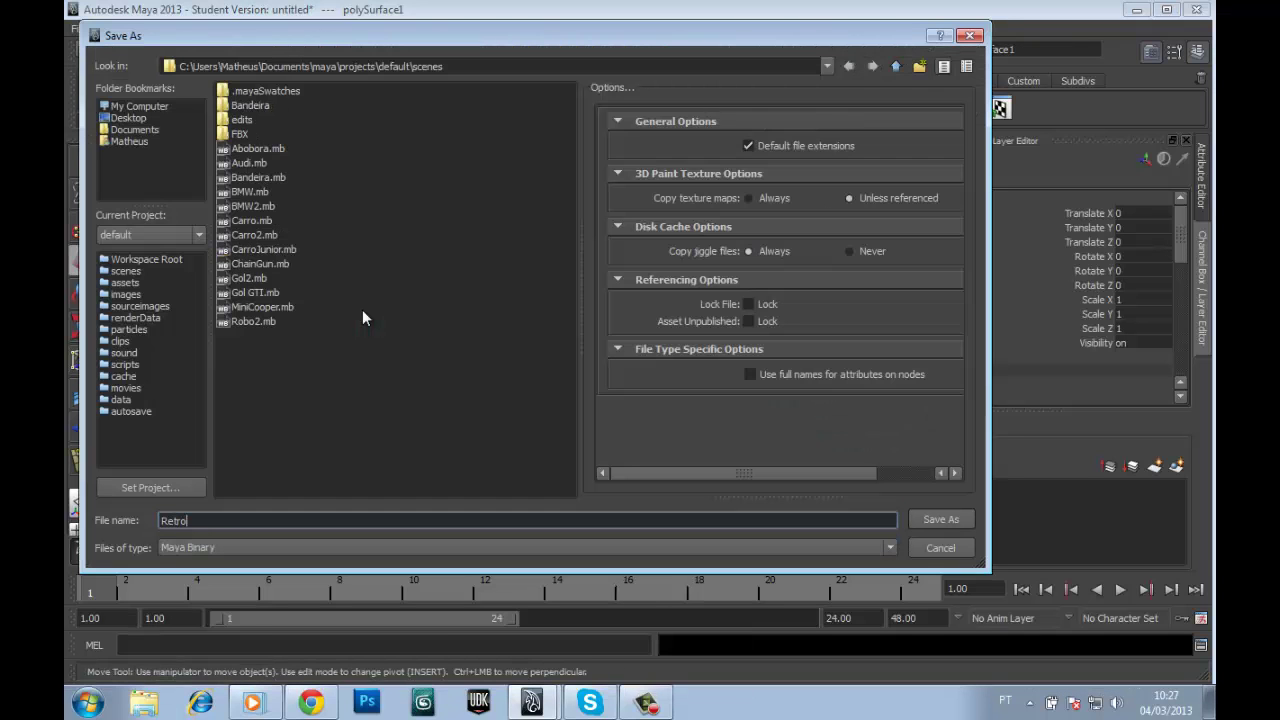
key(Return)
click(591, 354)
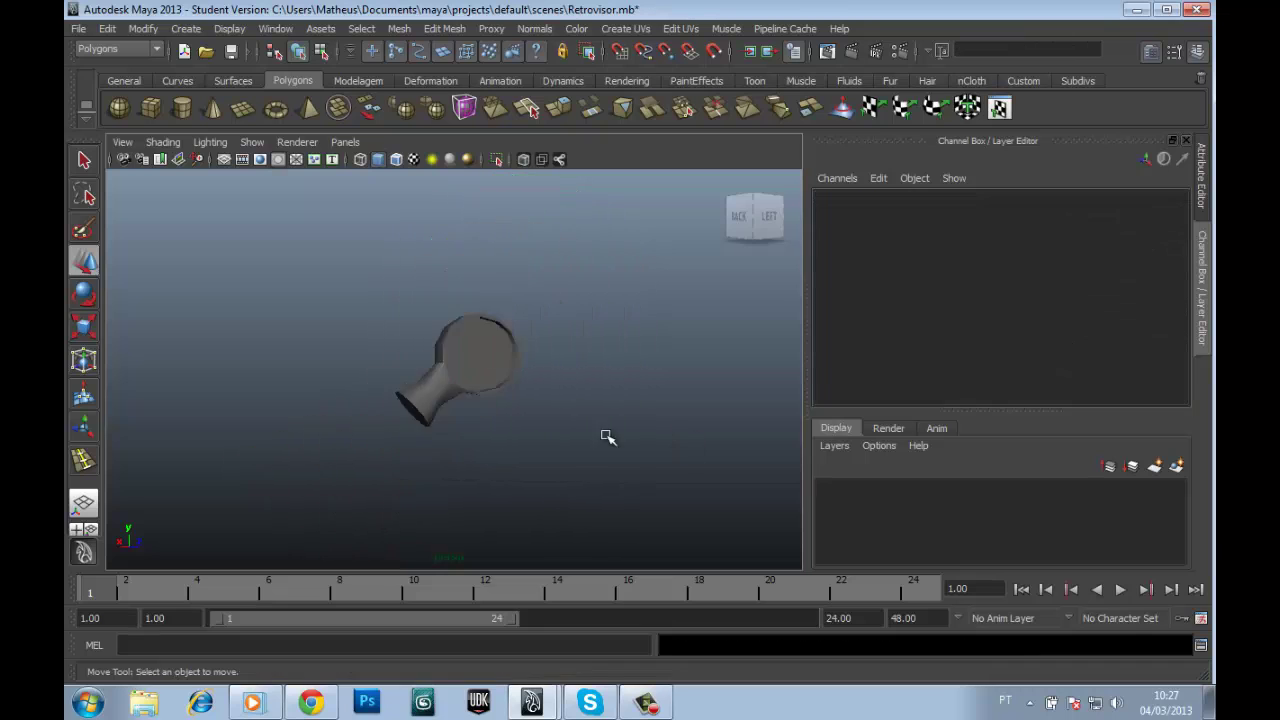
Step: Spin the edge at the arm-housing joint backward to clean up the topology
click(471, 357)
key(F10)
click(505, 385)
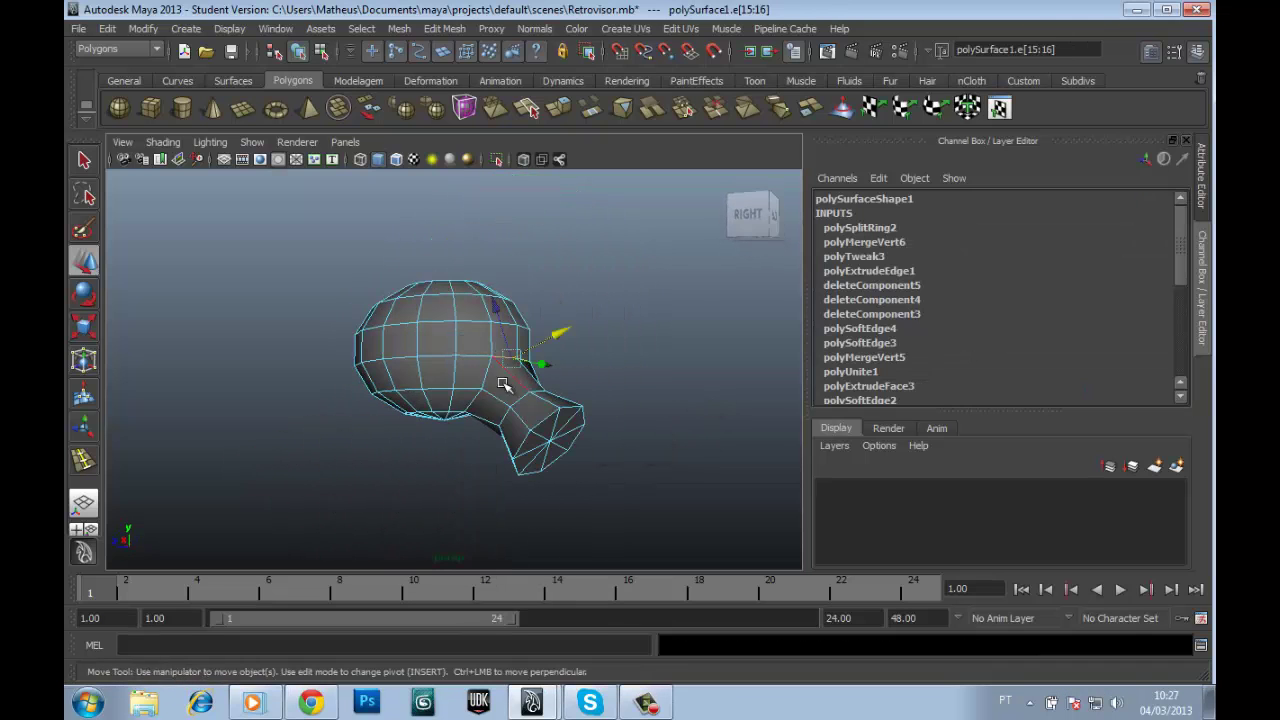
alt+drag(490, 378, 295, 363)
alt+drag(483, 355, 430, 340)
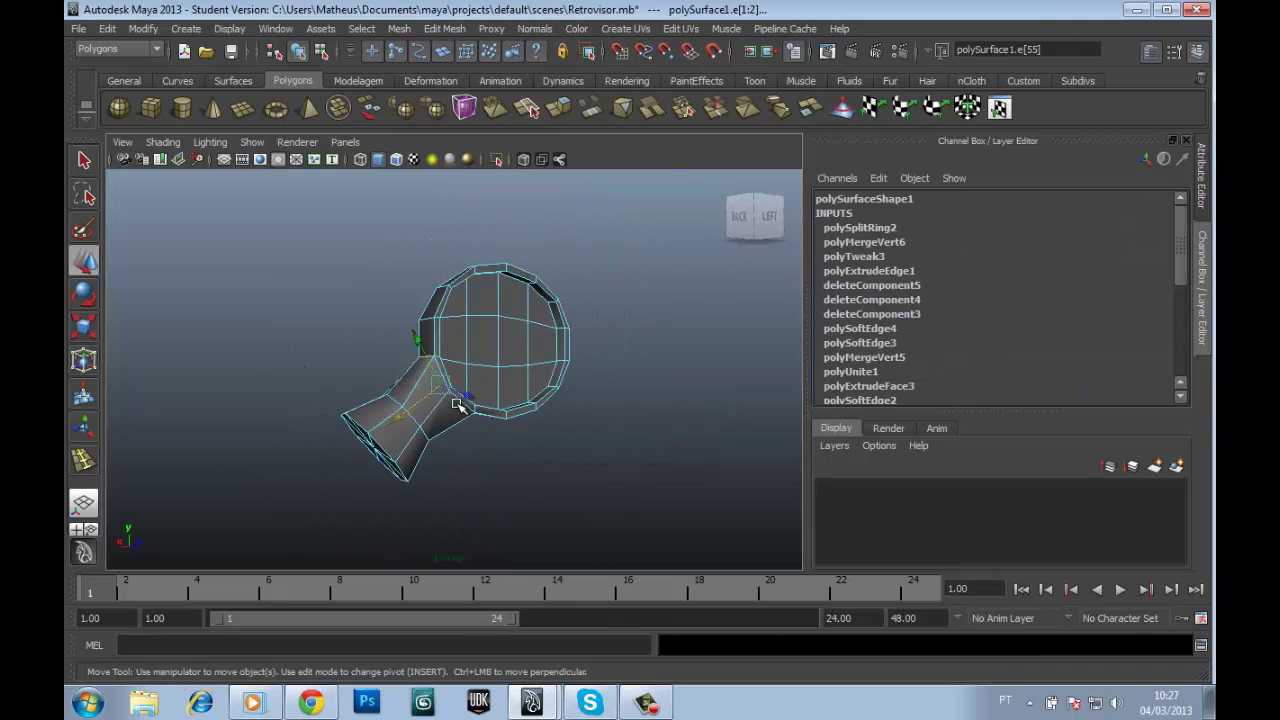
scroll(430, 340, up, 5)
click(395, 305)
mouse_move(471, 316)
shift+right_down()
mouse_move(497, 337)
mouse_move(512, 322)
shift+right_up()
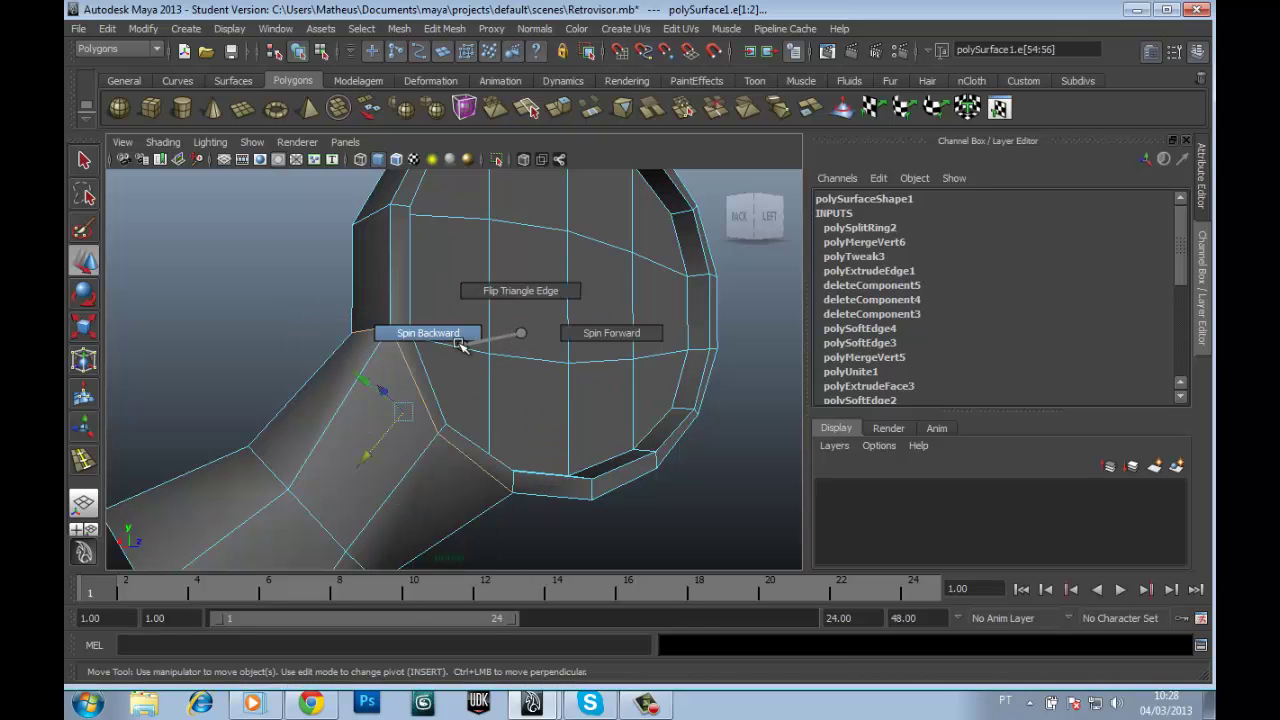
mouse_move(529, 366)
shift+right_down()
mouse_move(580, 346)
mouse_move(586, 317)
shift+right_up()
scroll(571, 480, down, 4)
mouse_move(571, 480)
alt+mouse_down()
mouse_move(489, 467)
mouse_move(383, 509)
mouse_move(466, 437)
alt+mouse_up()
Step: Save Retrovisor.mb again with the spun edge
key(ctrl+s)
click(590, 357)
mouse_move(590, 357)
alt+mouse_down()
mouse_move(638, 417)
mouse_move(517, 423)
mouse_move(463, 409)
alt+mouse_up()
scroll(424, 452, down, 5)
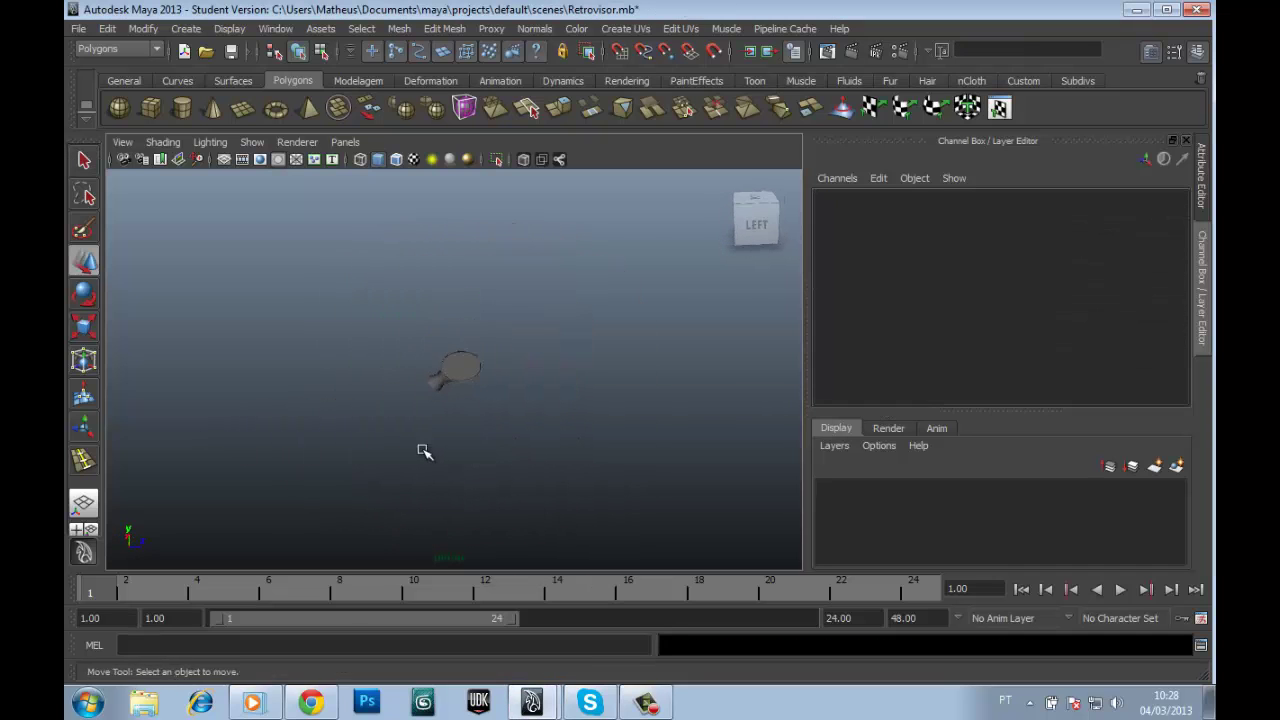
key(ctrl+s)
Step: Check the Open, Archive and Import option boxes, closing each without changes
click(600, 360)
scroll(520, 390, up, 3)
click(455, 365)
click(78, 28)
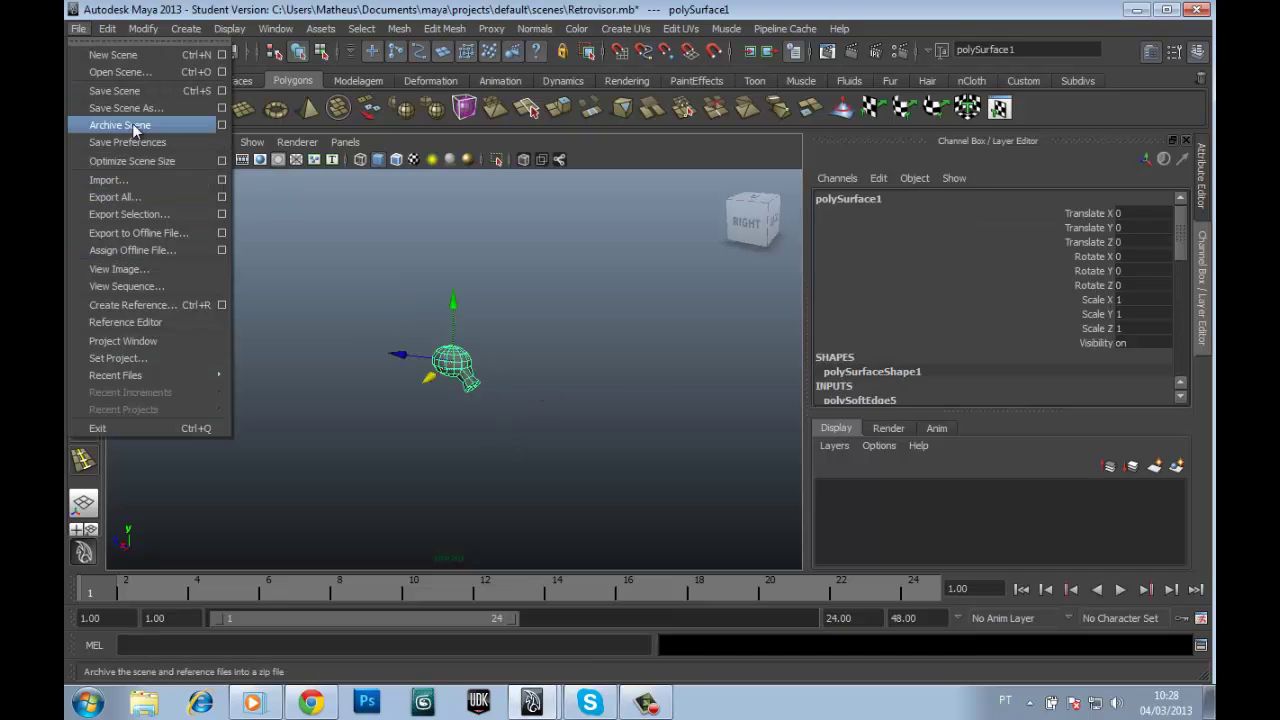
click(222, 72)
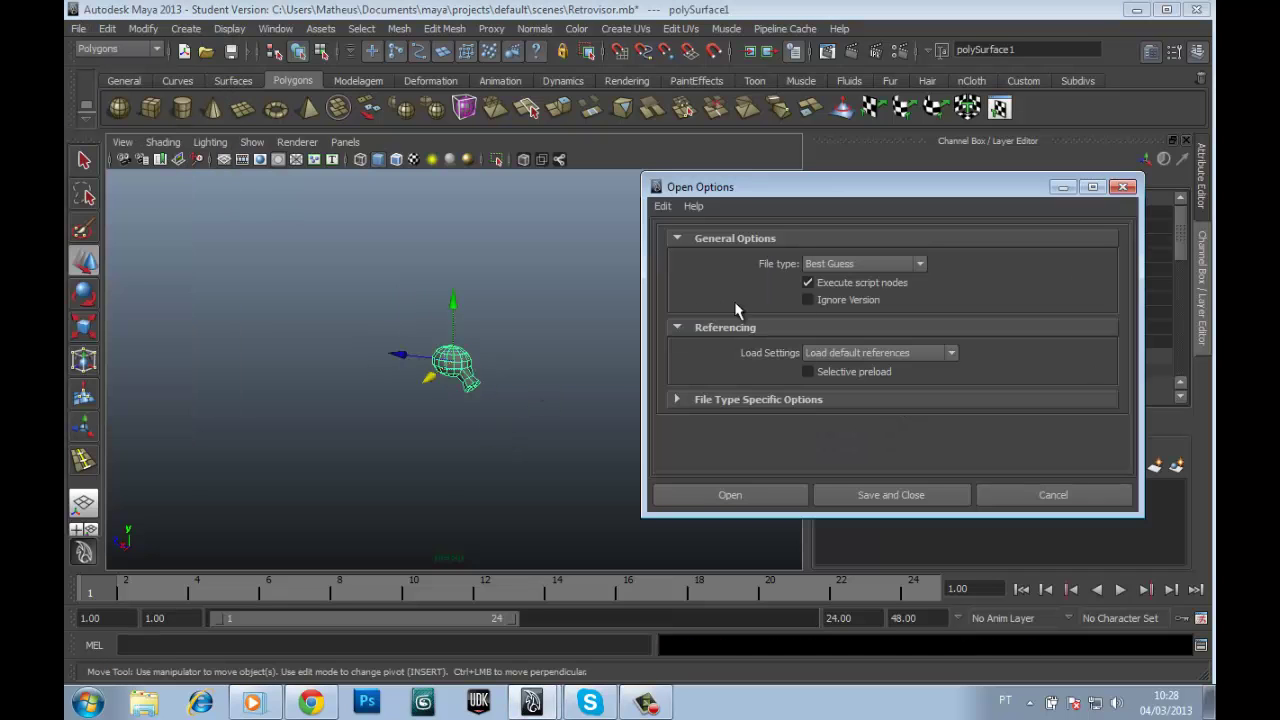
click(1033, 497)
click(78, 28)
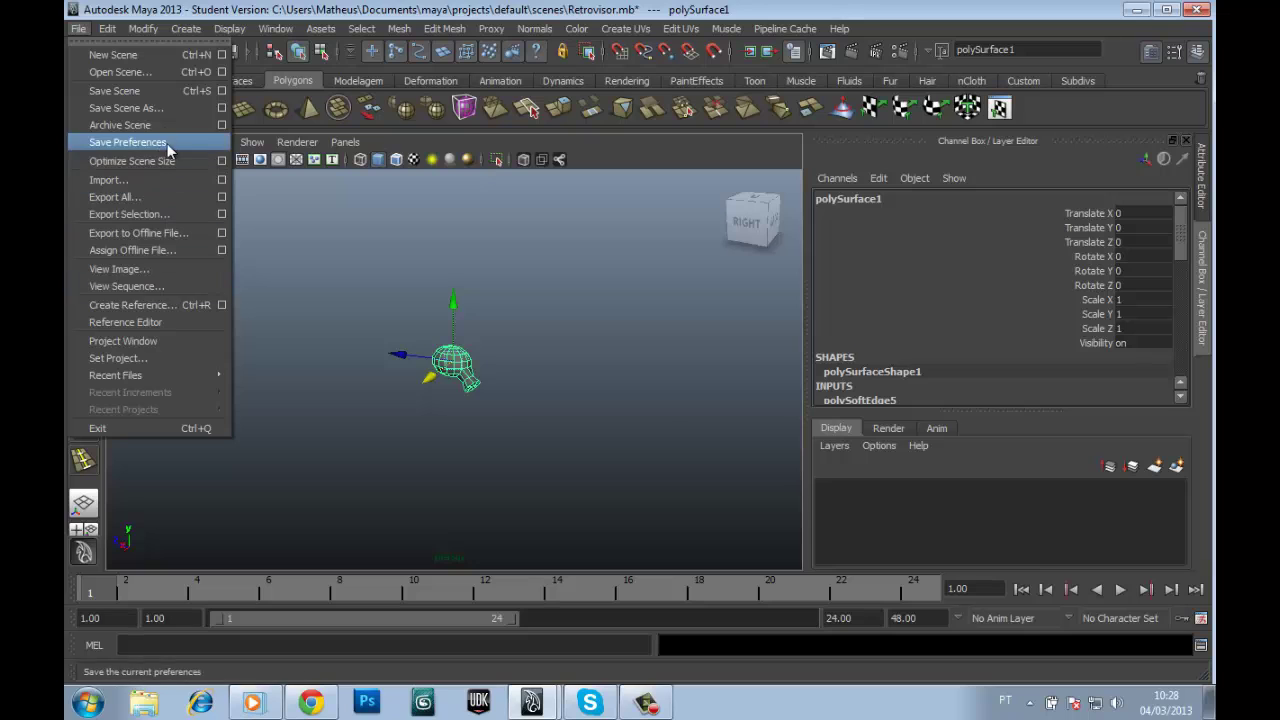
click(221, 124)
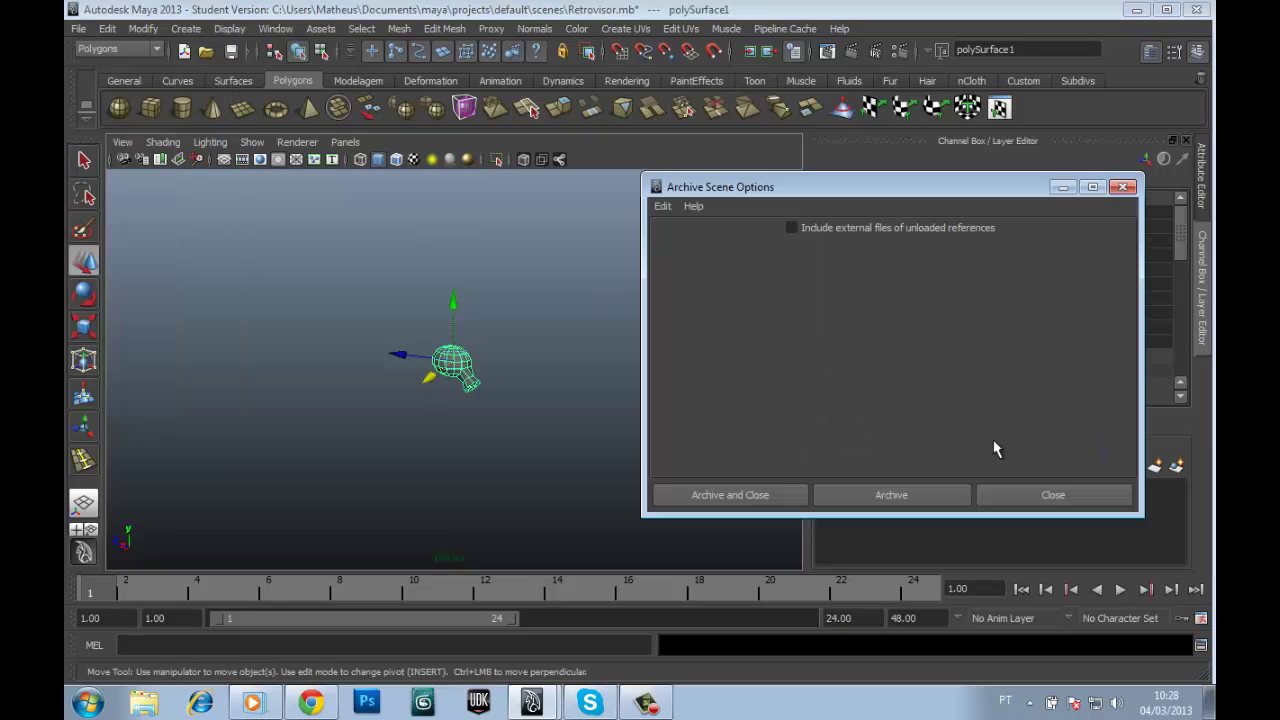
click(1044, 492)
click(79, 28)
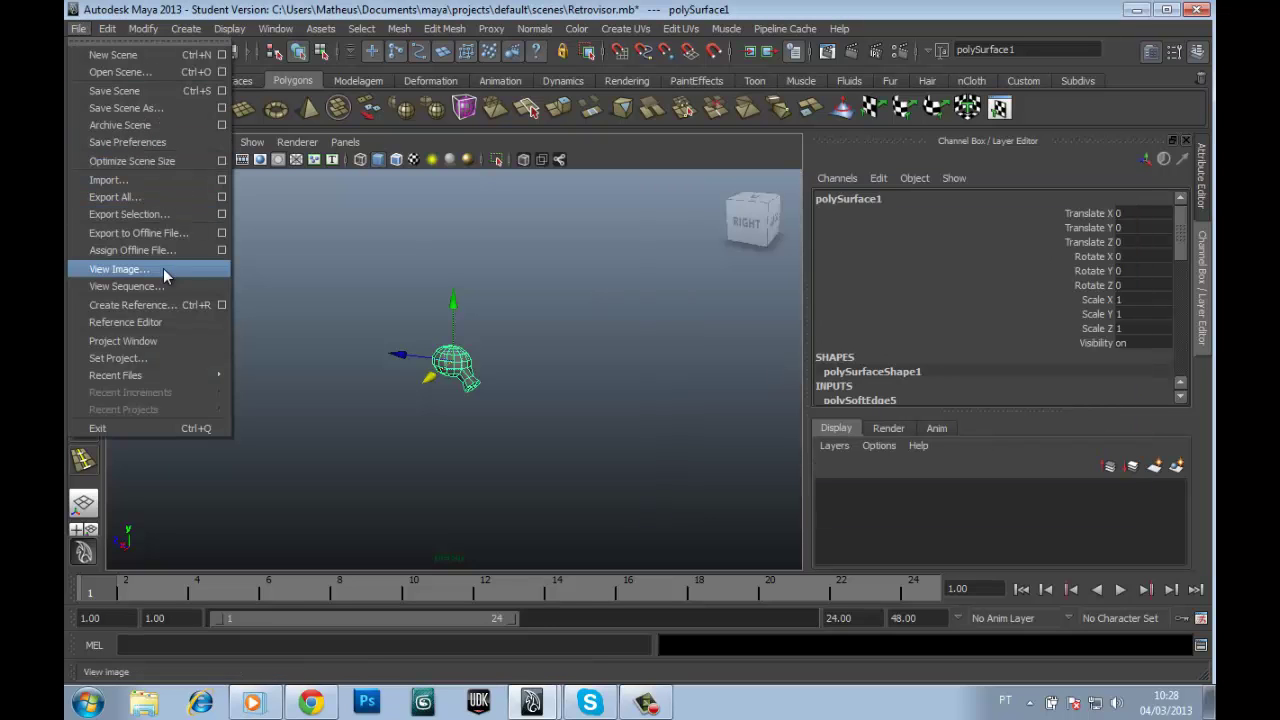
click(222, 180)
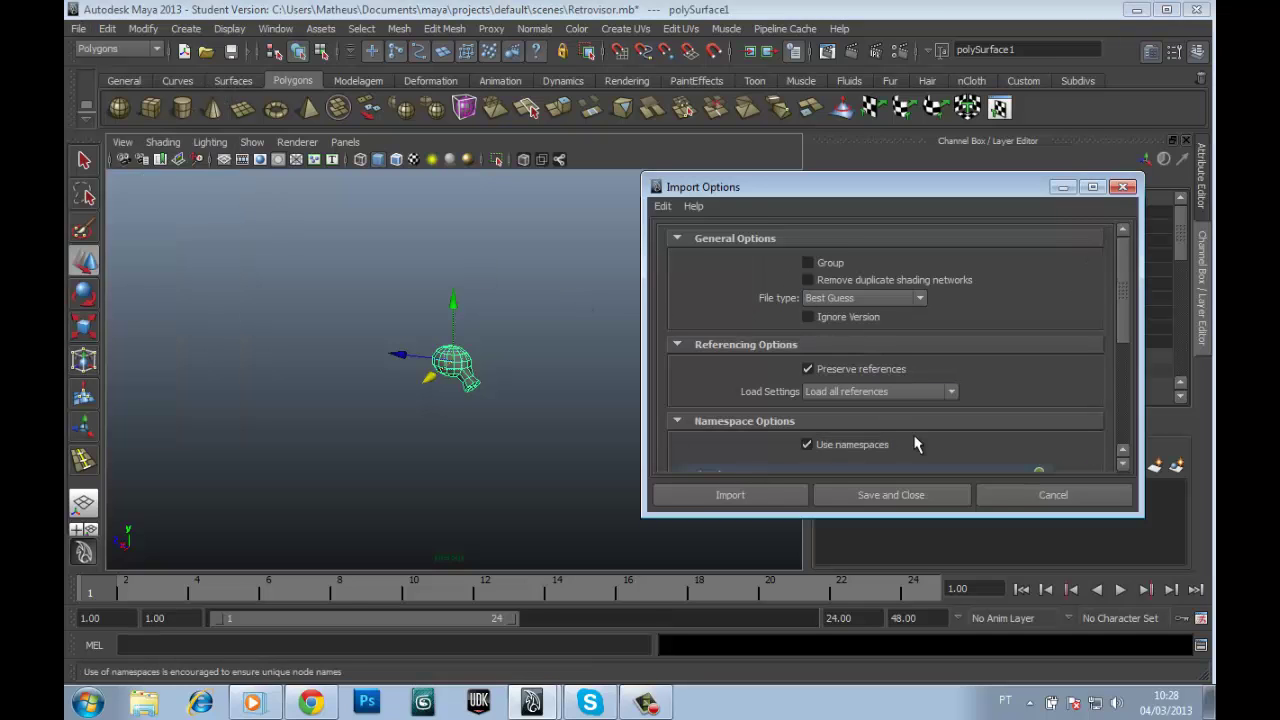
click(1008, 497)
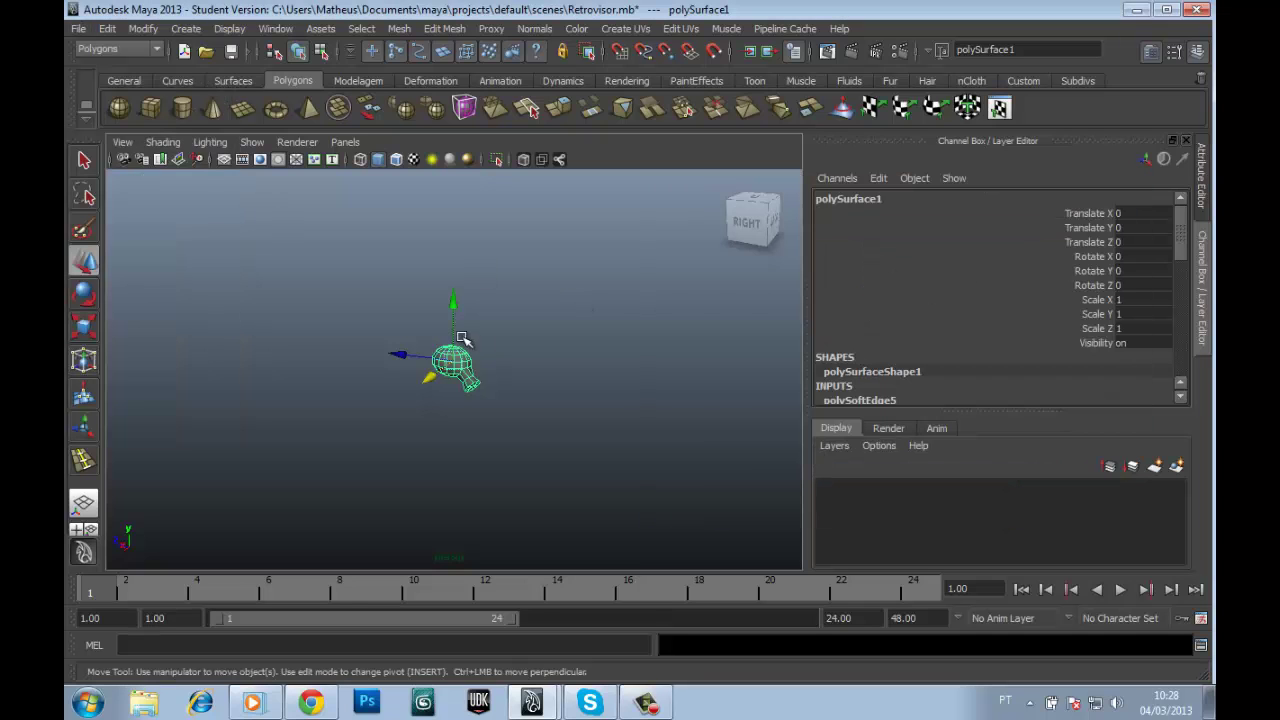
Step: Open the recent MiniCooper.mb scene without saving the mirror scene
click(79, 28)
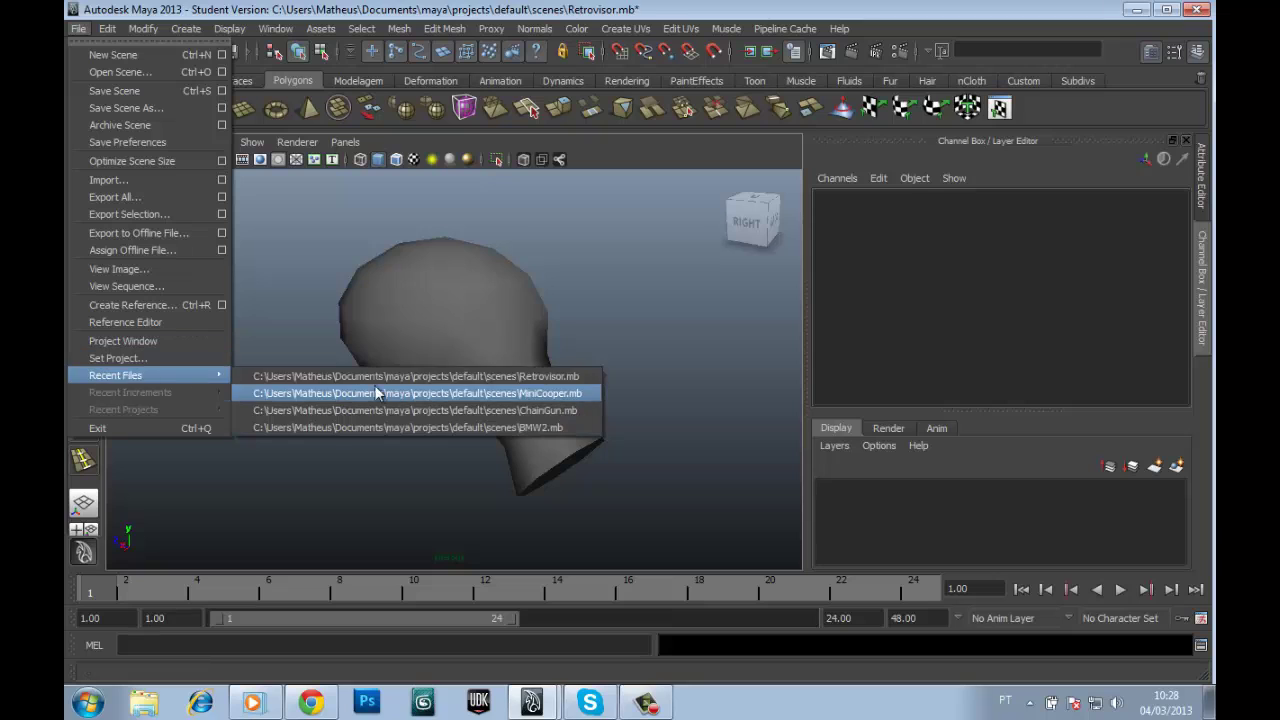
click(430, 386)
click(632, 350)
mouse_move(563, 455)
alt+mouse_down()
mouse_move(689, 426)
mouse_move(706, 329)
mouse_move(589, 440)
mouse_move(443, 457)
mouse_move(350, 450)
alt+mouse_up()
Step: Import Retrovisor.mb into the car scene and select the imported mirror
click(79, 28)
click(140, 180)
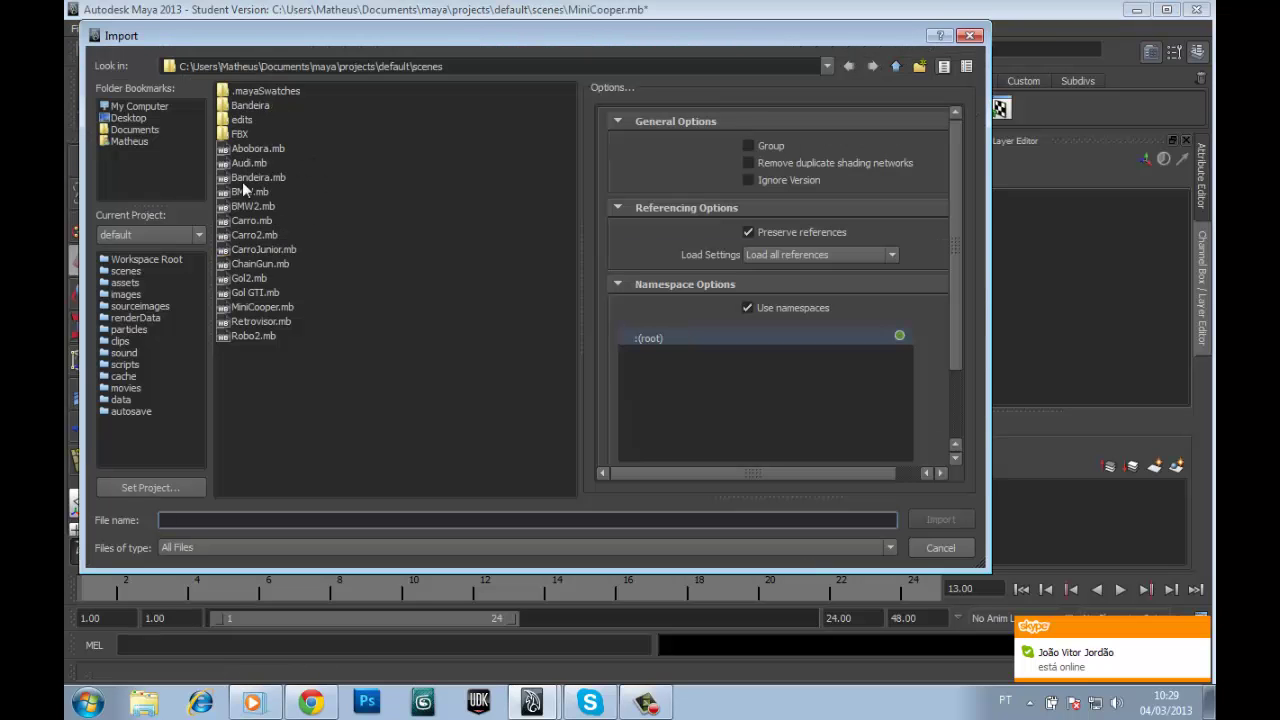
click(280, 277)
click(285, 294)
click(940, 517)
mouse_move(485, 404)
alt+mouse_down()
mouse_move(569, 449)
mouse_move(443, 451)
alt+mouse_up()
click(569, 449)
Step: Scale the Retrovisor down to 0.096 and move it out beside the car door
key(space)
key(space)
key(r)
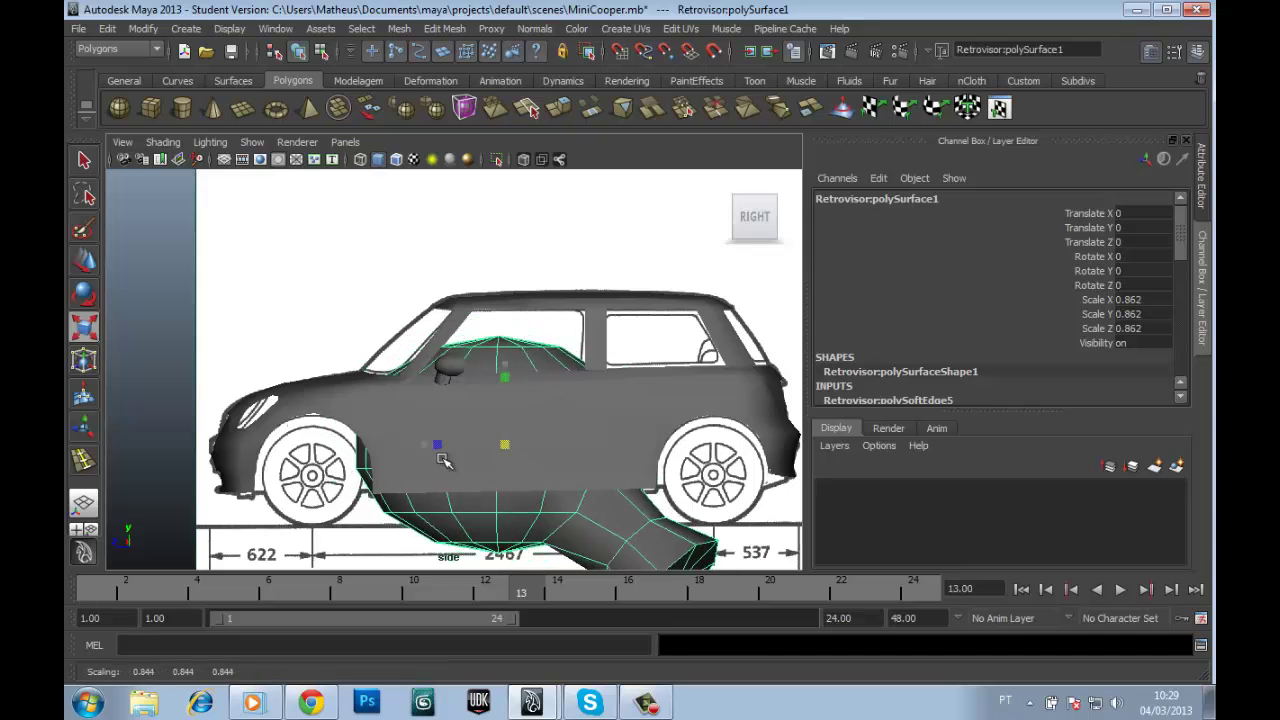
key(w)
drag(428, 375, 440, 360)
key(space)
key(space)
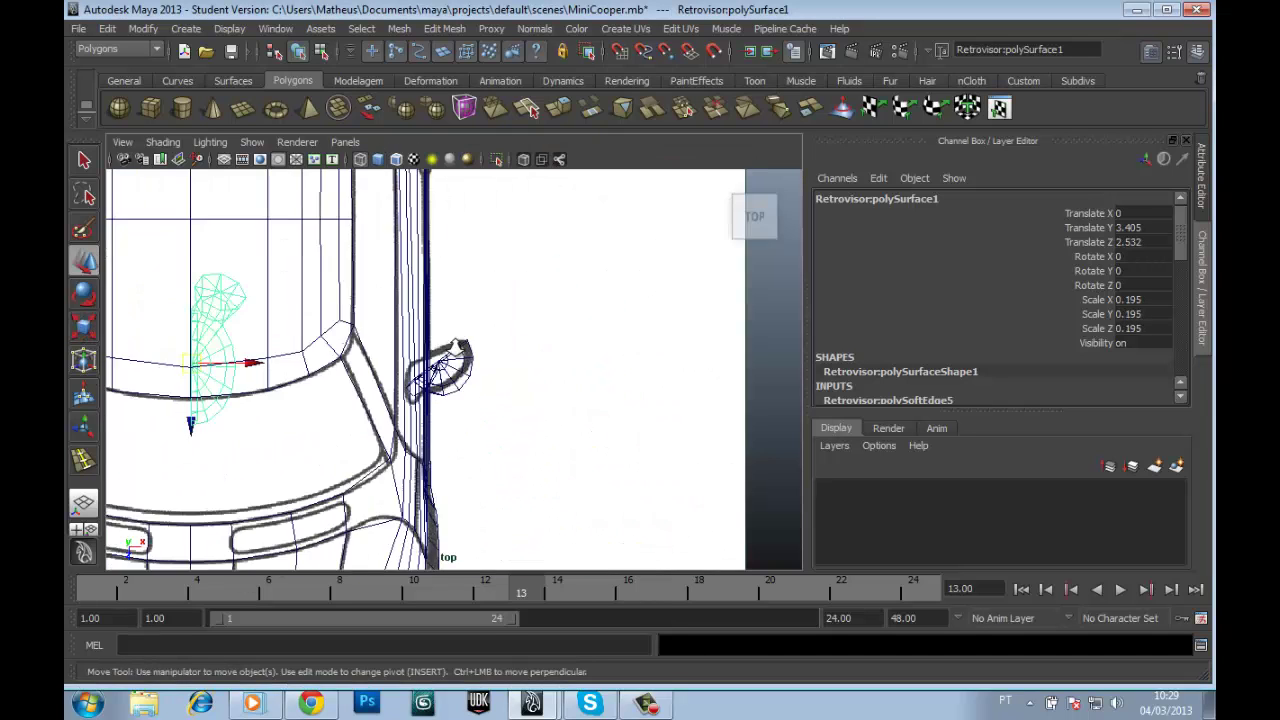
mouse_move(363, 366)
mouse_down()
mouse_move(510, 323)
mouse_move(566, 343)
mouse_up()
key(e)
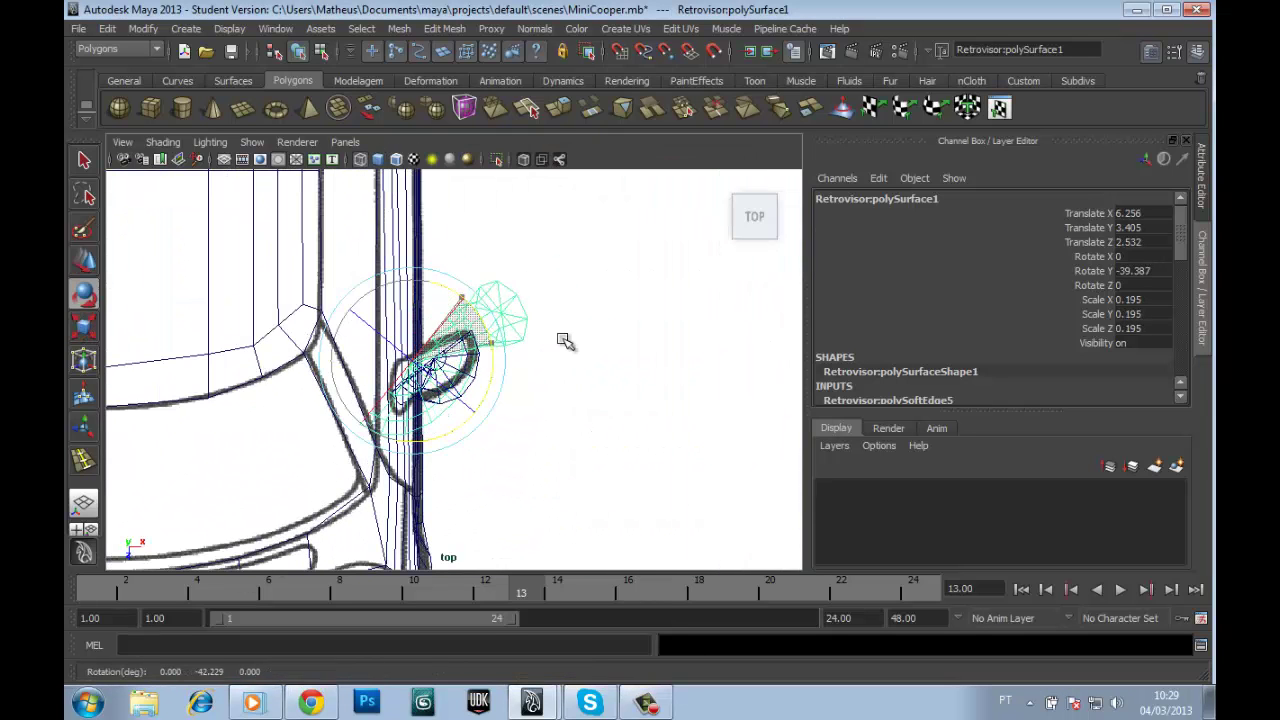
key(w)
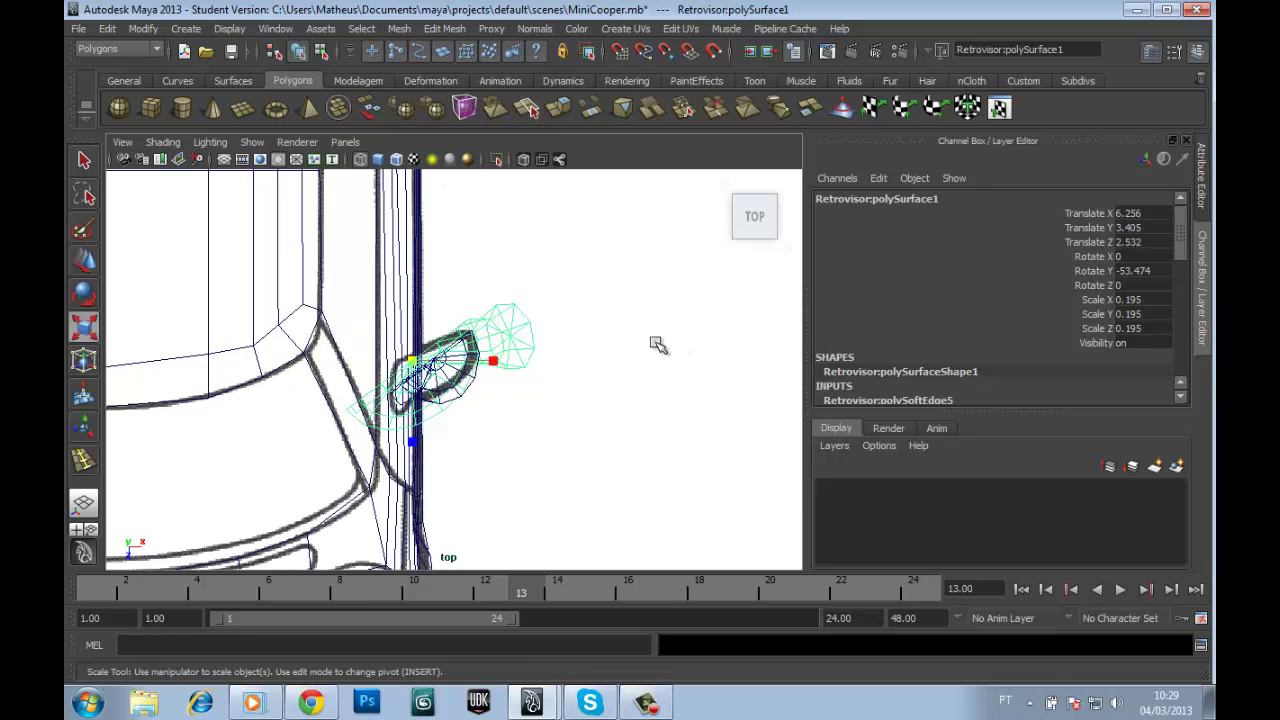
double_click(84, 328)
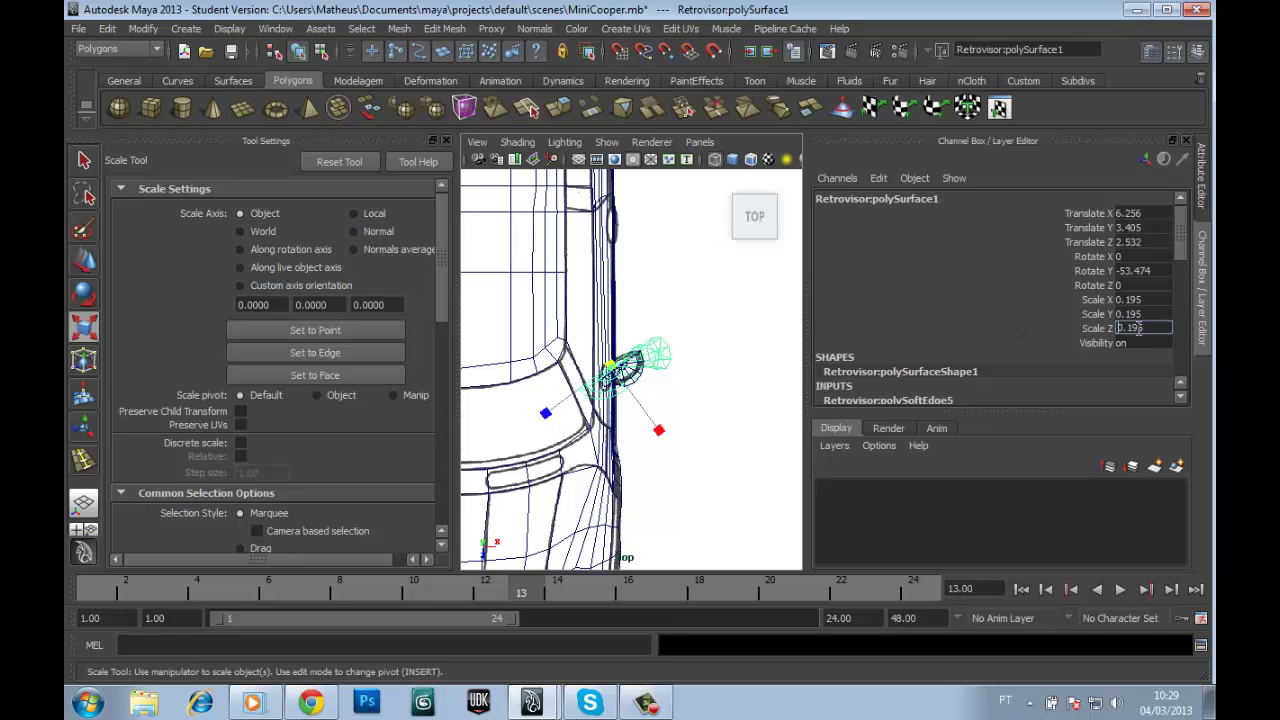
text(-0.195)
click(446, 140)
Step: Rotate the mirror to about -66° in Y and seat it against the door
key(5)
key(w)
mouse_move(557, 343)
middle_down()
mouse_move(766, 363)
mouse_move(571, 336)
middle_up()
key(4)
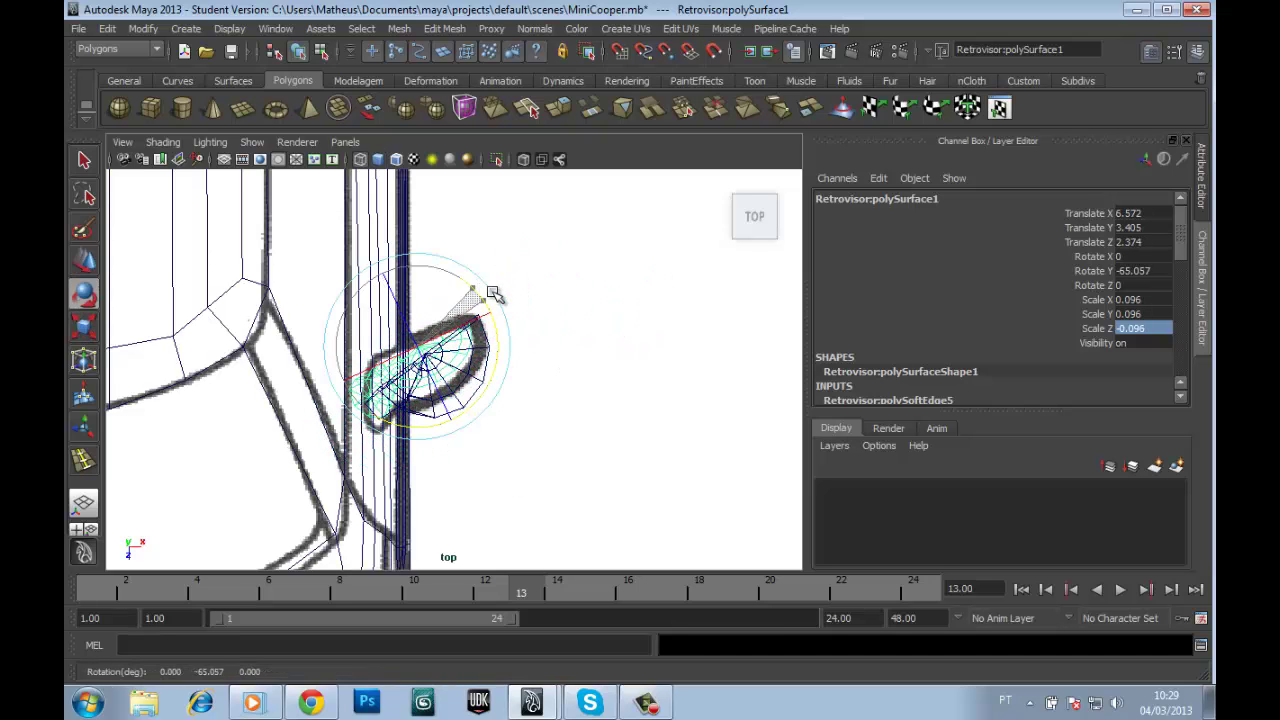
drag(493, 293, 492, 300)
key(w)
key(space)
key(space)
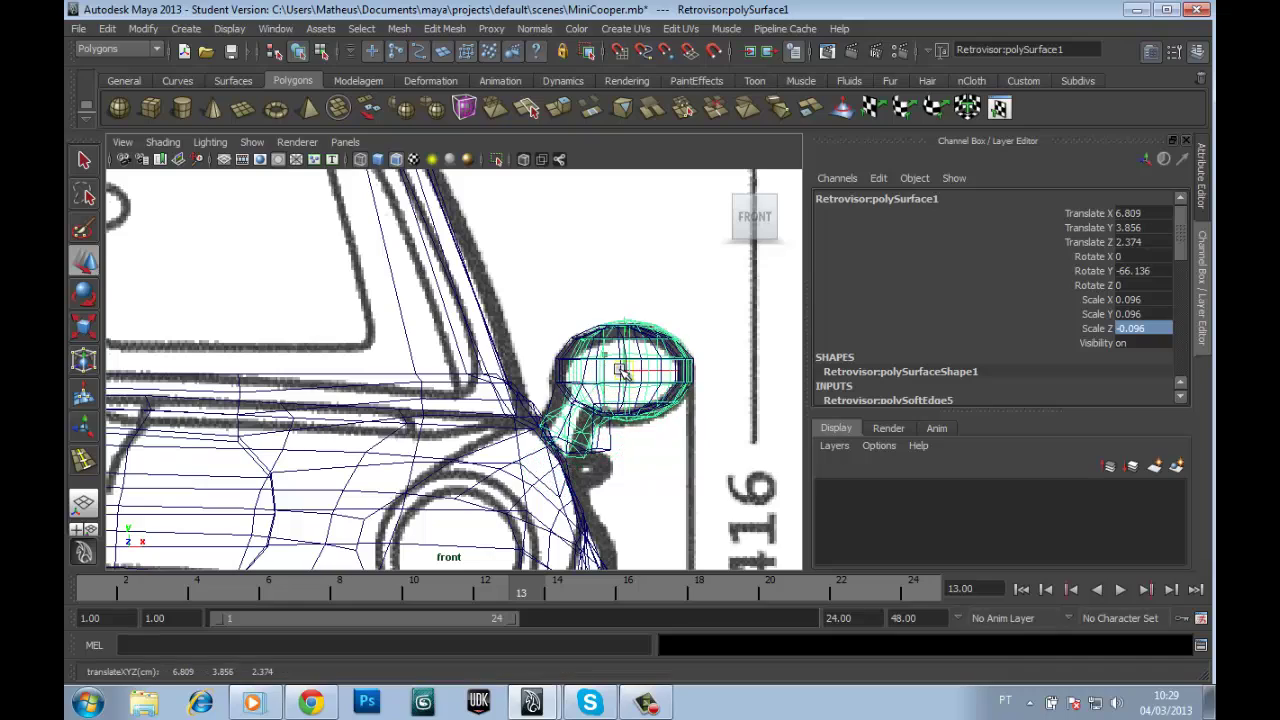
key(space)
key(space)
key(space)
key(space)
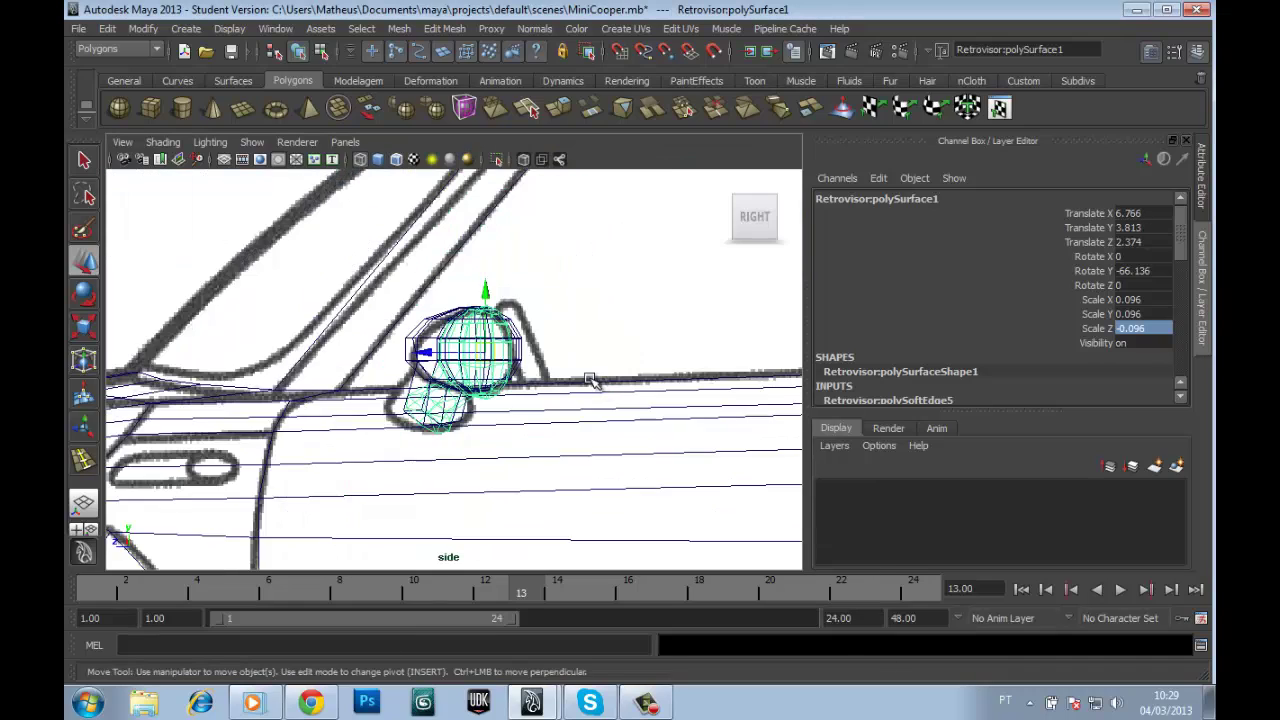
key(space)
key(space)
key(f)
mouse_move(394, 423)
alt+mouse_down()
mouse_move(249, 420)
mouse_move(416, 354)
mouse_move(430, 330)
mouse_move(300, 335)
alt+mouse_up()
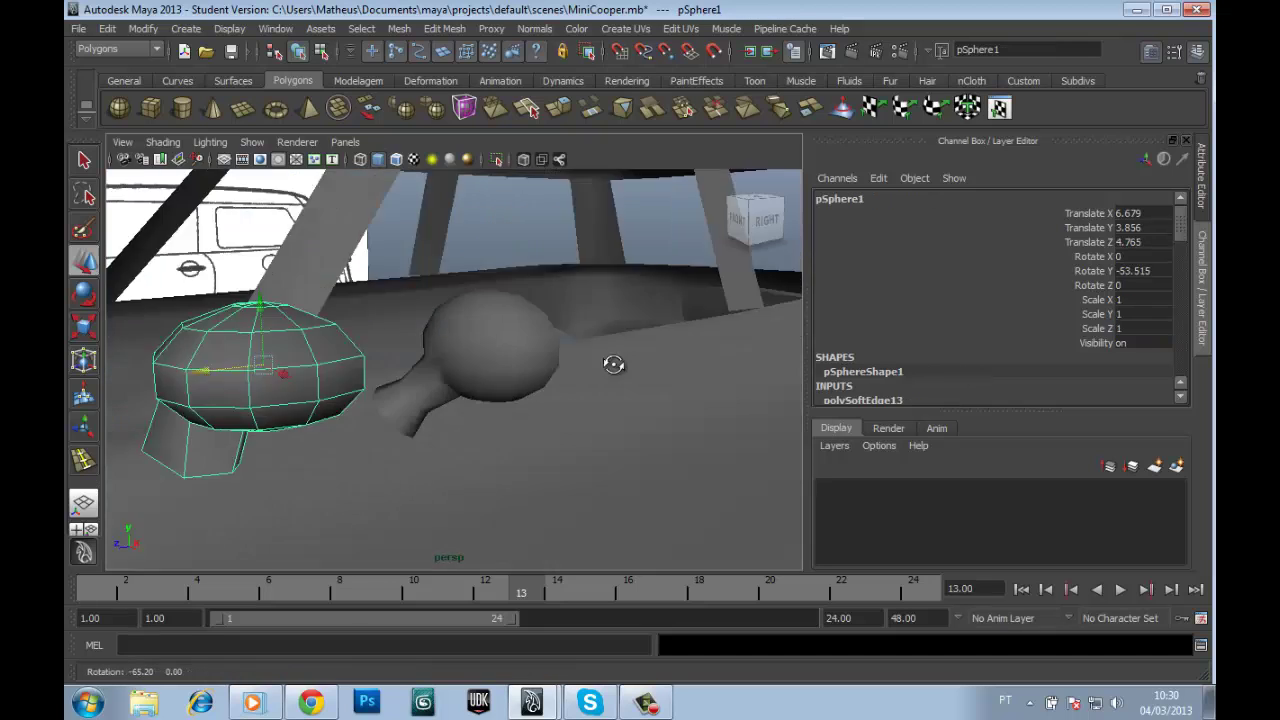
Step: Slide the mirror sideways along the car and frame the view on it
mouse_move(609, 363)
alt+mouse_down()
mouse_move(600, 346)
mouse_move(483, 368)
mouse_move(683, 363)
mouse_move(240, 381)
mouse_move(443, 437)
mouse_move(434, 354)
mouse_move(517, 366)
mouse_move(476, 378)
alt+mouse_up()
click(483, 368)
click(476, 378)
key(space)
key(space)
key(f)
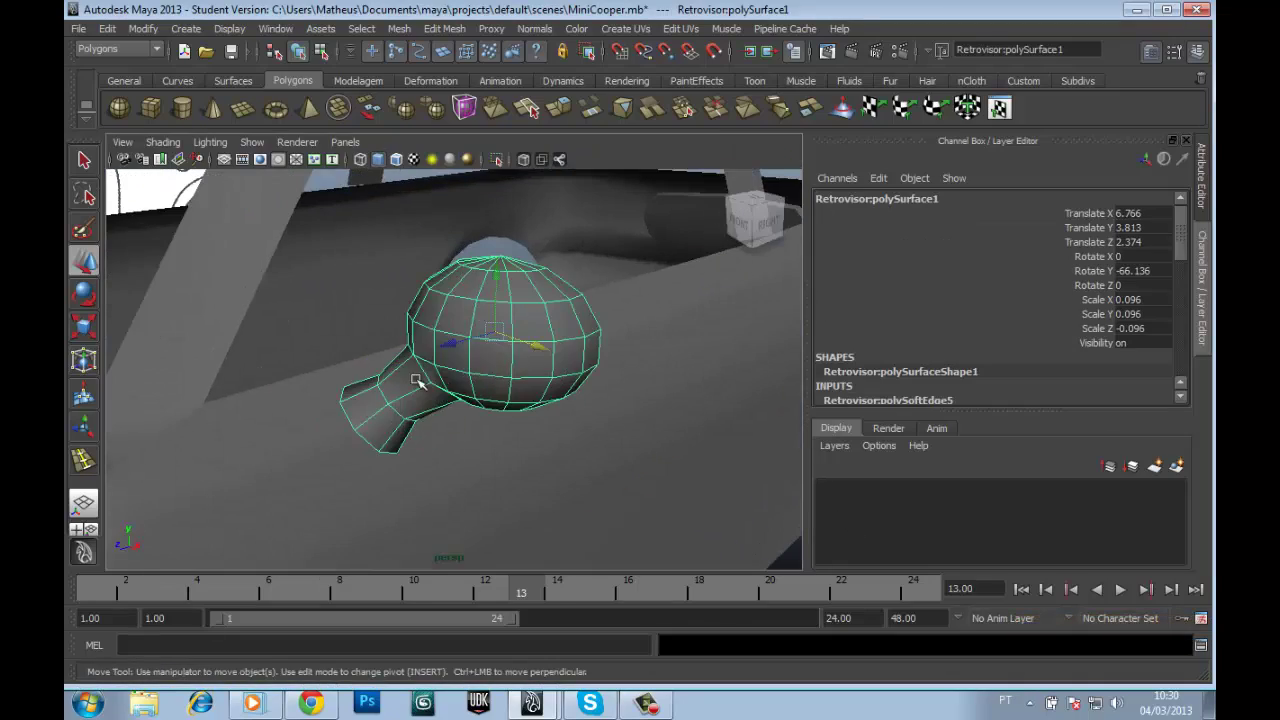
click(406, 266)
mouse_move(406, 266)
alt+mouse_down()
mouse_move(376, 372)
mouse_move(503, 251)
mouse_move(500, 371)
mouse_move(609, 423)
mouse_move(543, 412)
mouse_move(523, 434)
mouse_move(543, 229)
alt+mouse_up()
Step: Reselect the mirror mesh and bring its front into view
click(545, 412)
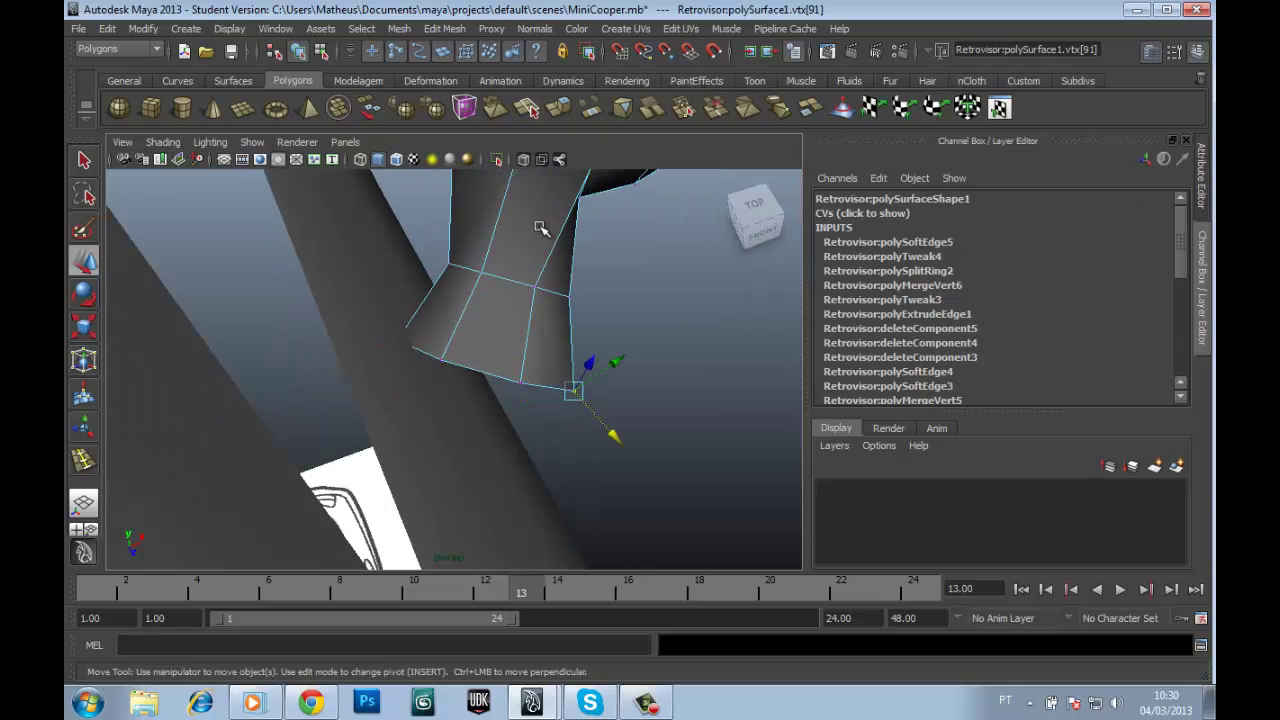
click(528, 314)
key(e)
mouse_move(528, 314)
alt+mouse_down()
mouse_move(556, 256)
mouse_move(490, 344)
mouse_move(489, 314)
alt+mouse_up()
key(w)
click(490, 344)
click(489, 314)
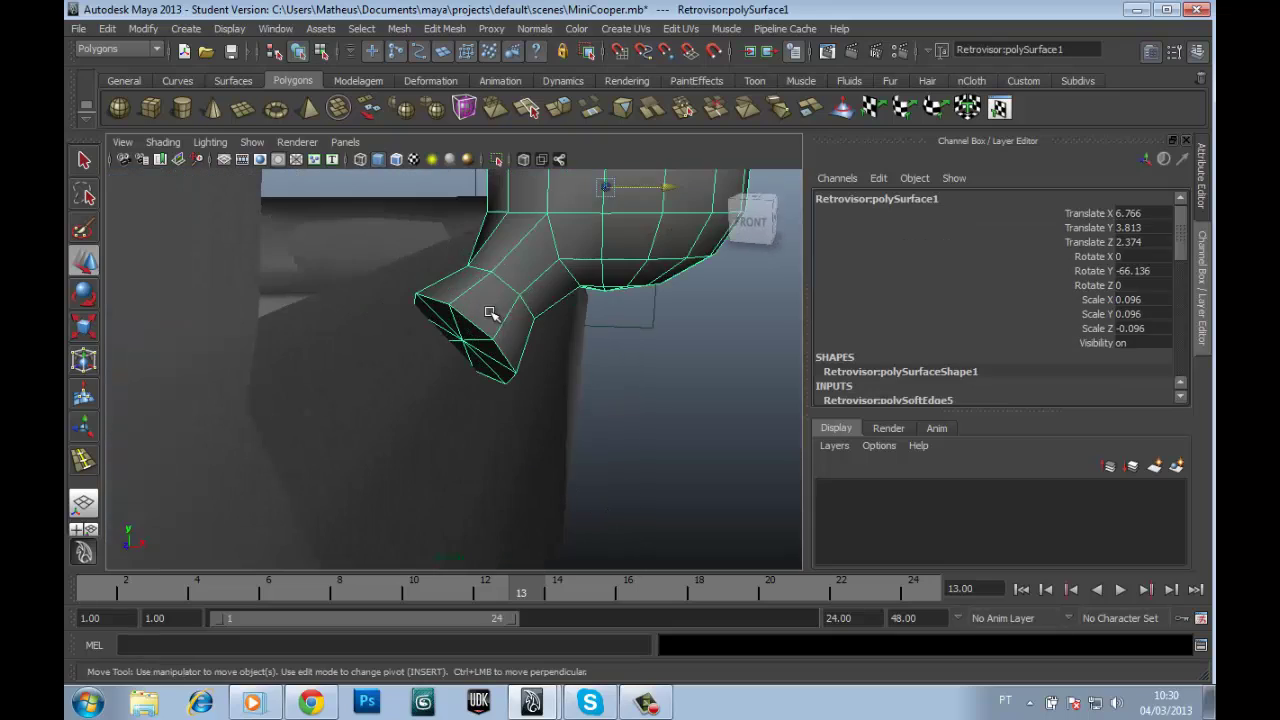
right_drag(486, 337, 414, 323)
click(491, 328)
Step: Save the car scene and reselect the whole mirror
key(Delete)
click(491, 328)
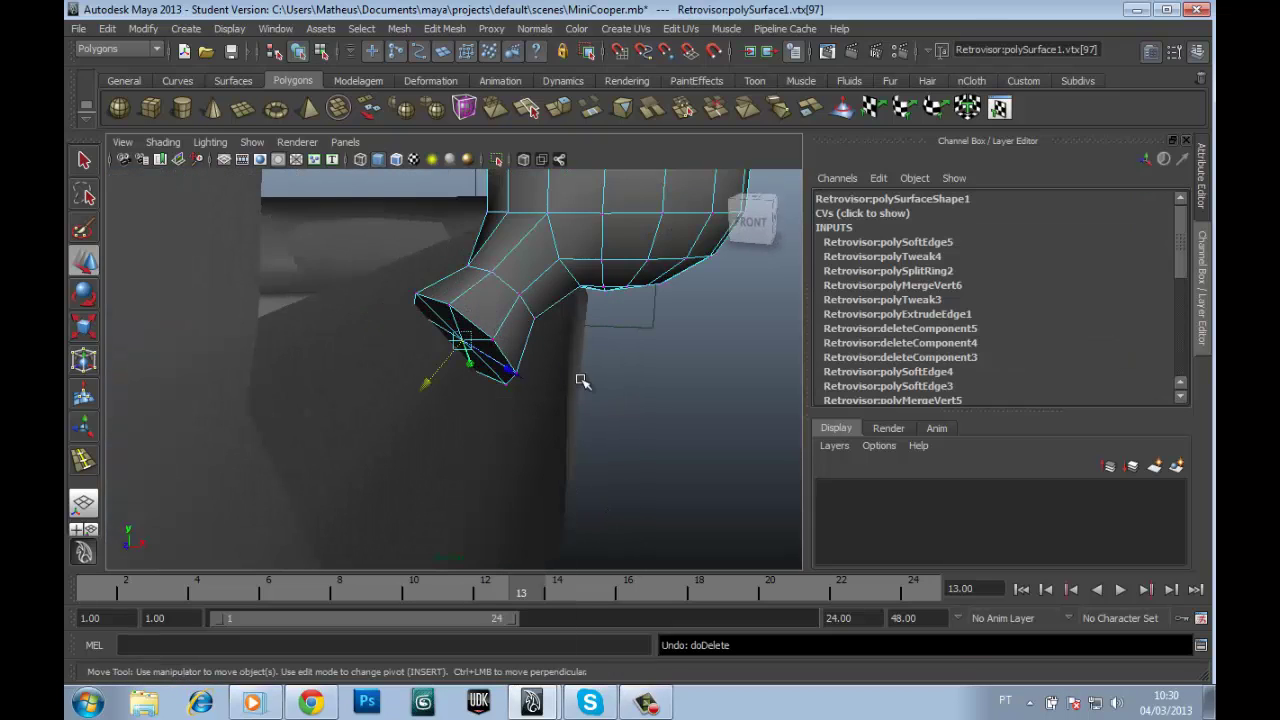
key(ctrl+s)
key(Return)
mouse_move(657, 400)
alt+mouse_down()
mouse_move(331, 340)
mouse_move(337, 491)
mouse_move(423, 409)
mouse_move(560, 320)
alt+mouse_up()
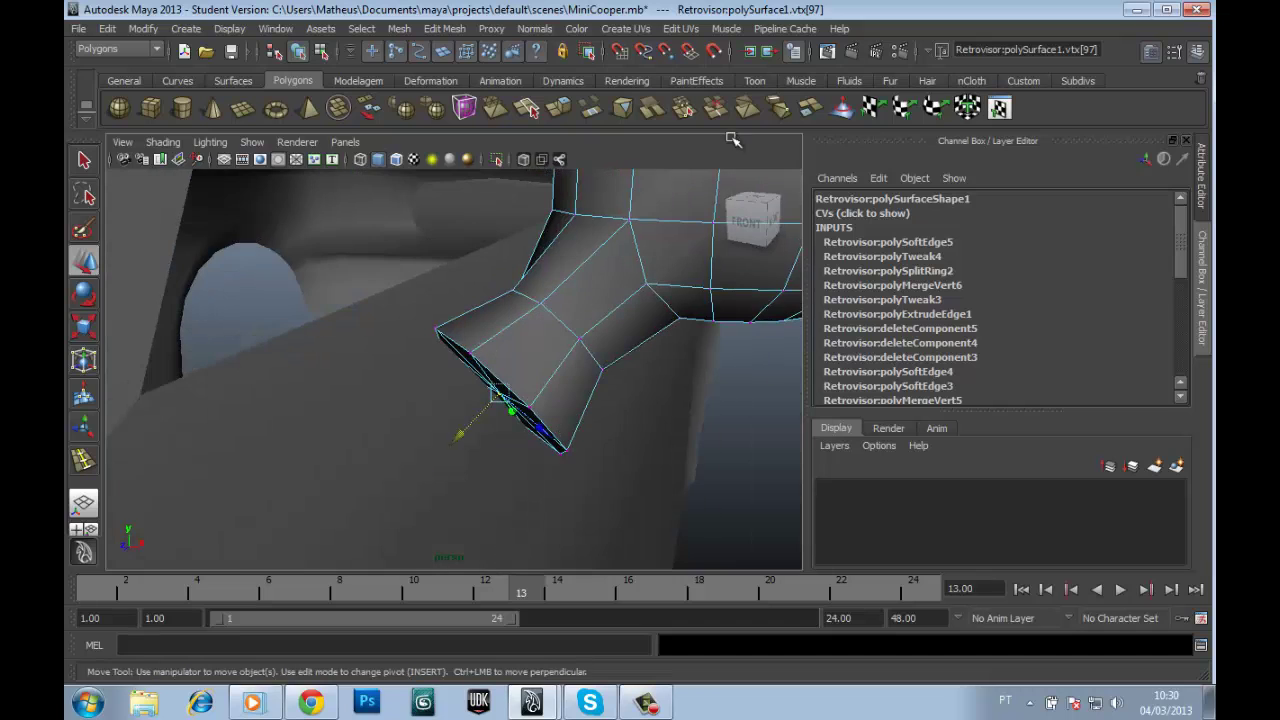
click(722, 52)
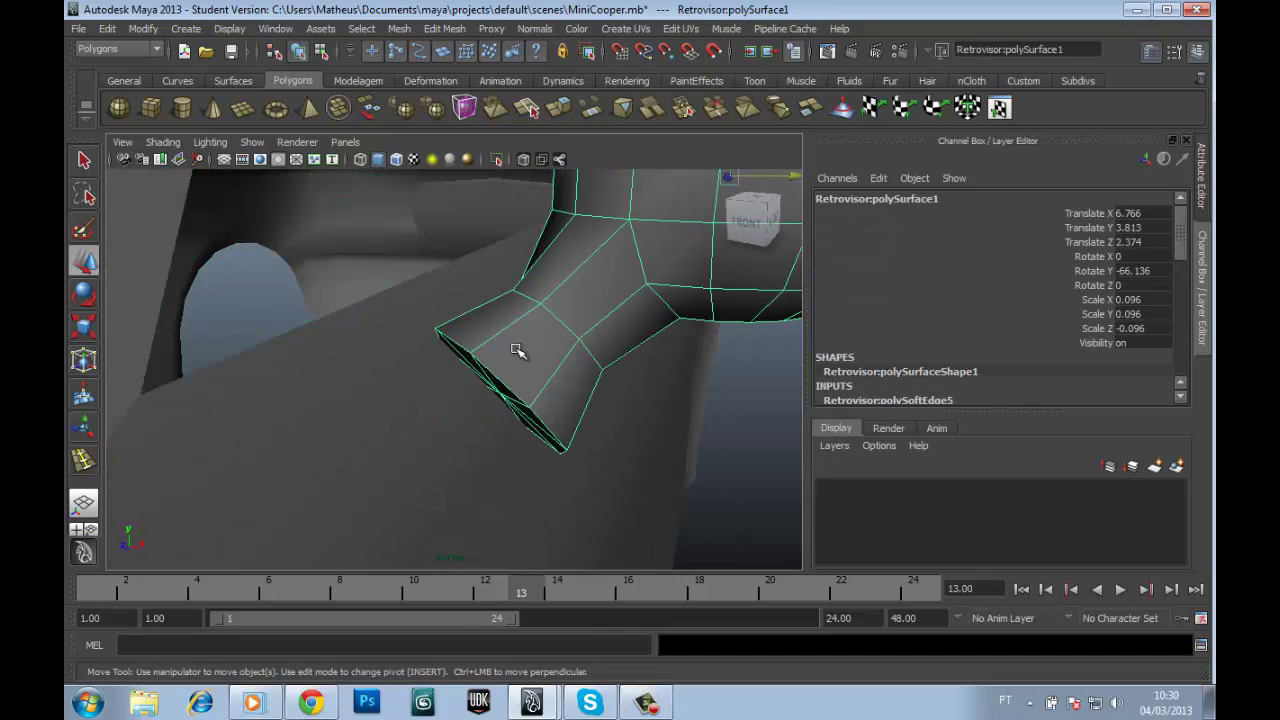
click(487, 346)
Step: In vertex mode, select the stem-end vertices, undoing a trial move of the corner vertex
right_click(514, 354)
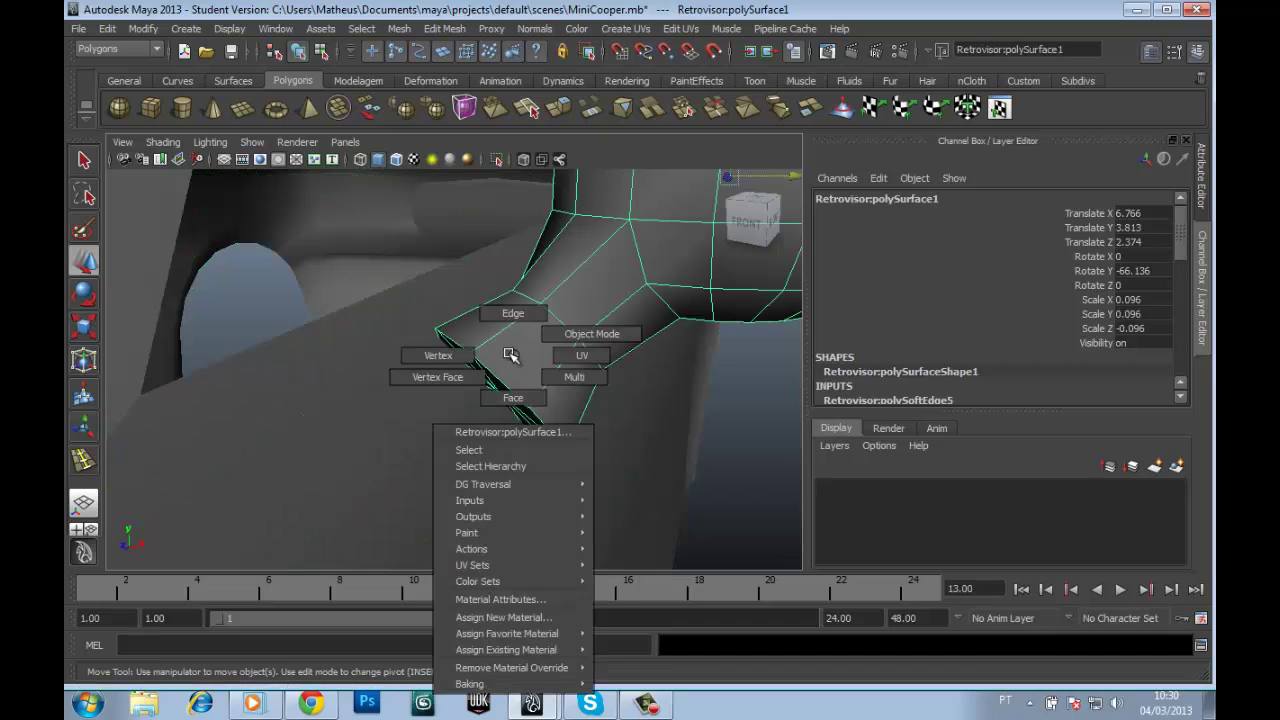
click(432, 354)
click(485, 358)
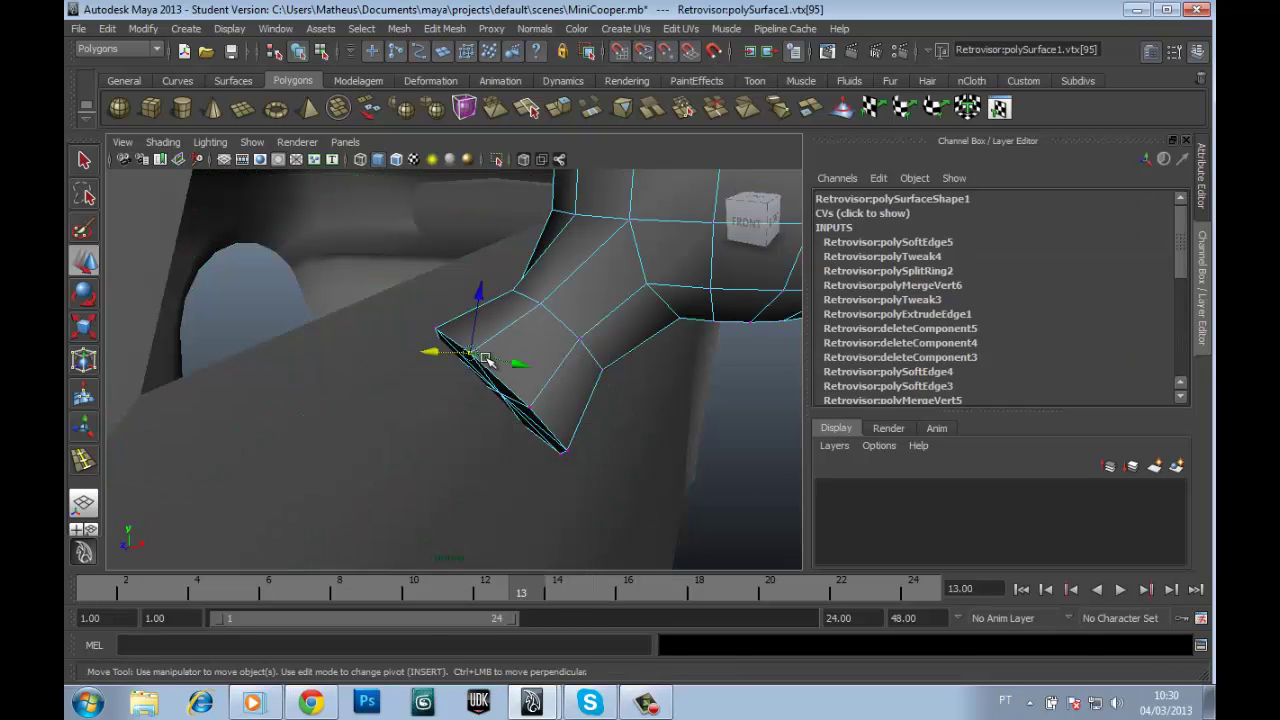
alt+drag(443, 427, 541, 403)
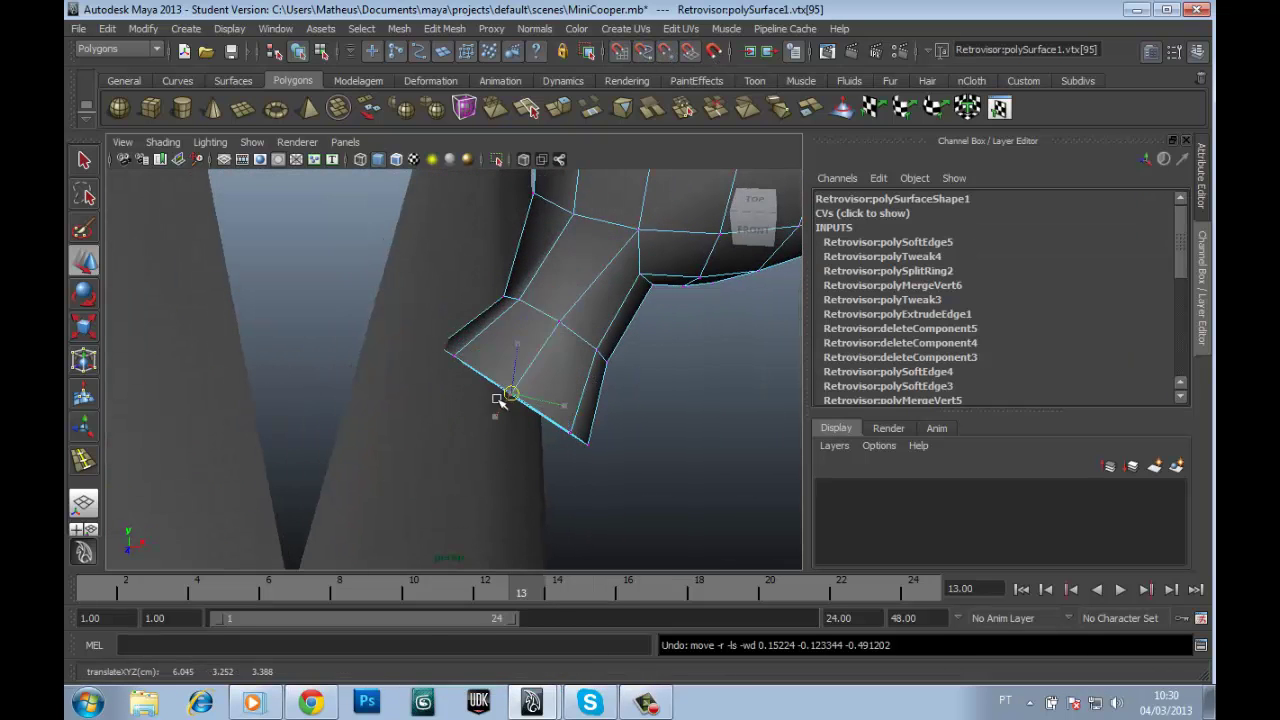
key(ctrl+z)
alt+drag(415, 507, 660, 65)
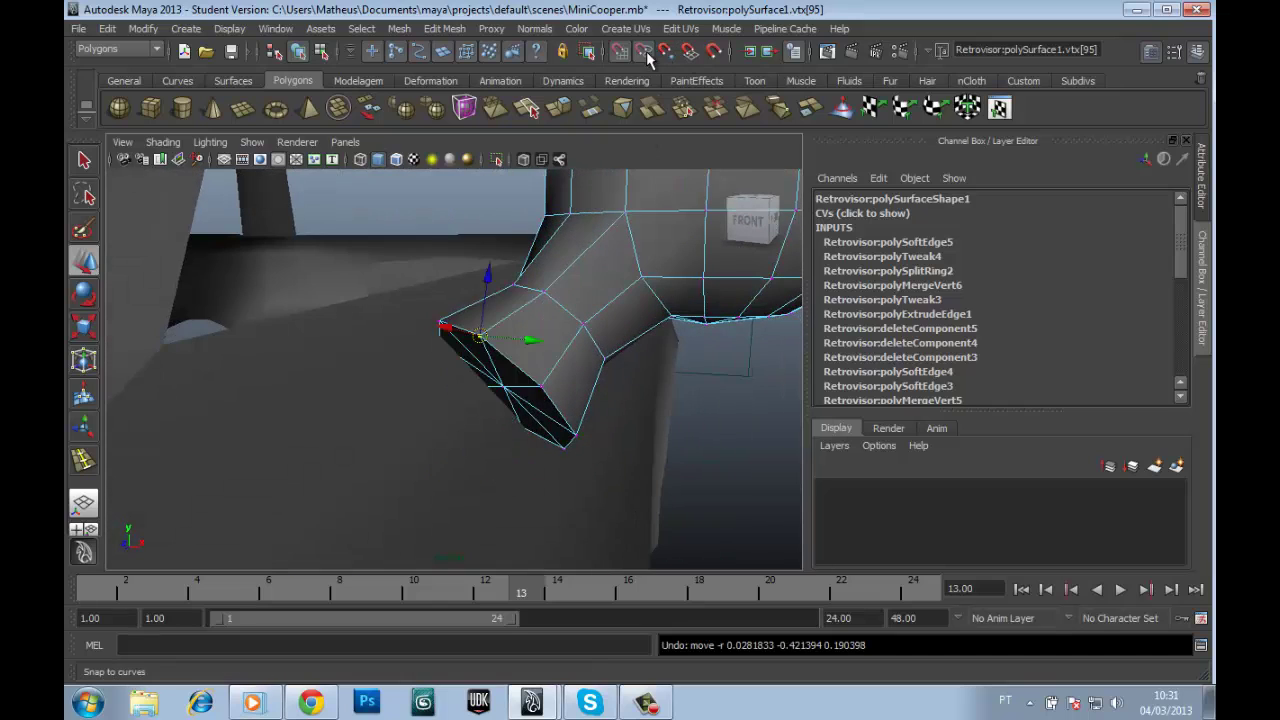
mouse_move(586, 214)
alt+mouse_down()
mouse_move(360, 286)
mouse_move(617, 291)
mouse_move(463, 283)
alt+mouse_up()
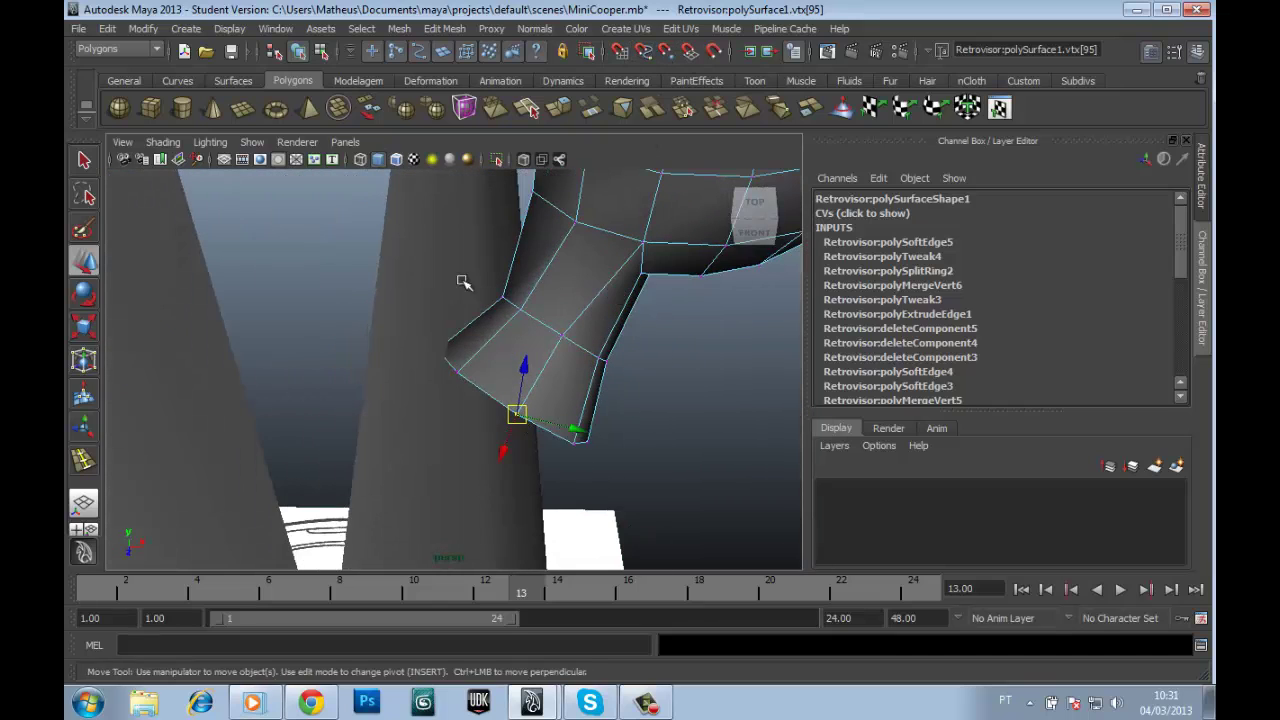
double_click(86, 262)
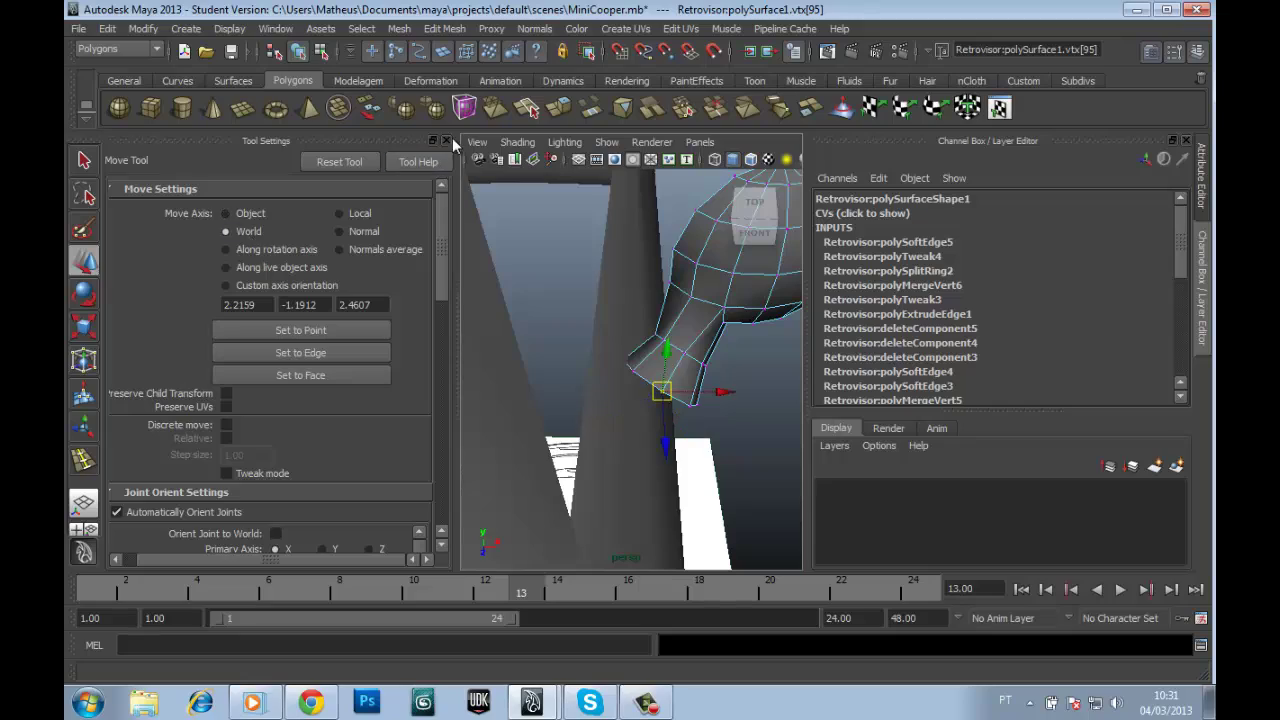
click(446, 140)
mouse_move(540, 330)
alt+mouse_down()
mouse_move(217, 240)
mouse_move(520, 257)
mouse_move(524, 291)
mouse_move(663, 366)
mouse_move(356, 204)
mouse_move(166, 334)
mouse_move(463, 351)
alt+mouse_up()
key(space)
key(space)
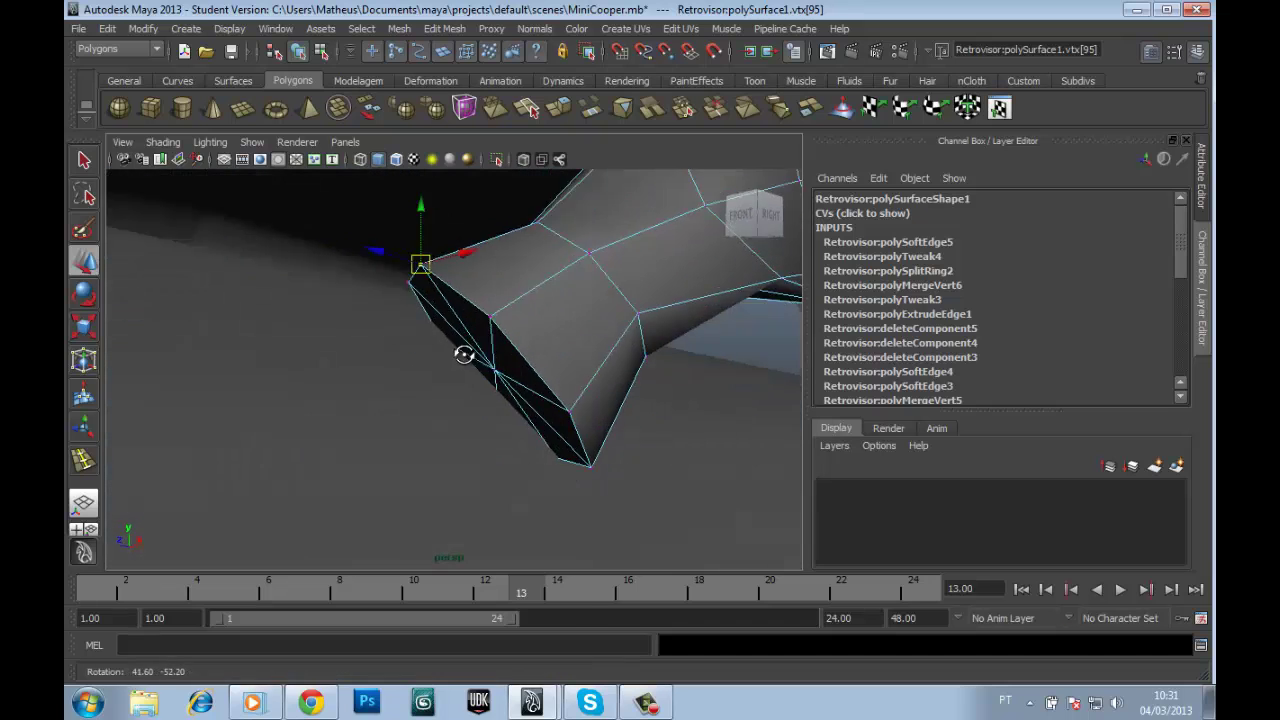
right_drag(500, 346, 478, 355)
click(500, 380)
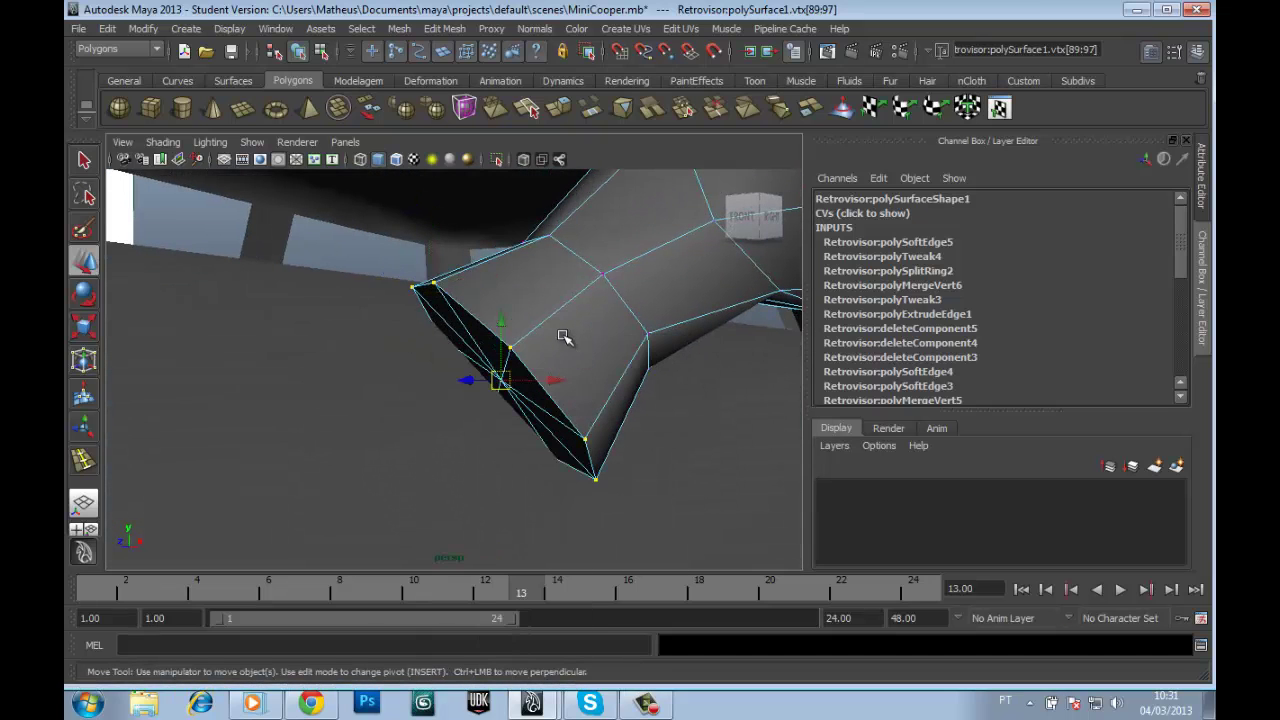
Step: Convert the stem-end vertices to faces and rotate them in top and front views to face the door
ctrl+right_drag(554, 361, 556, 366)
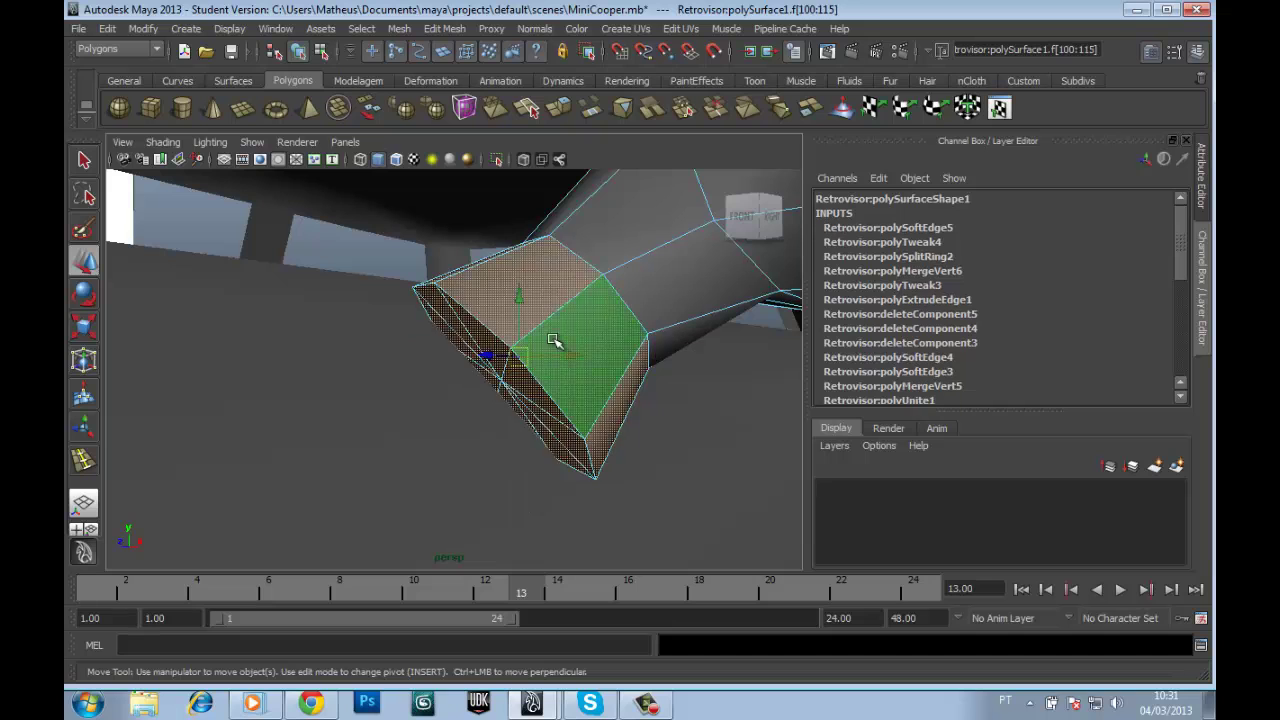
alt+drag(535, 342, 600, 440)
key(e)
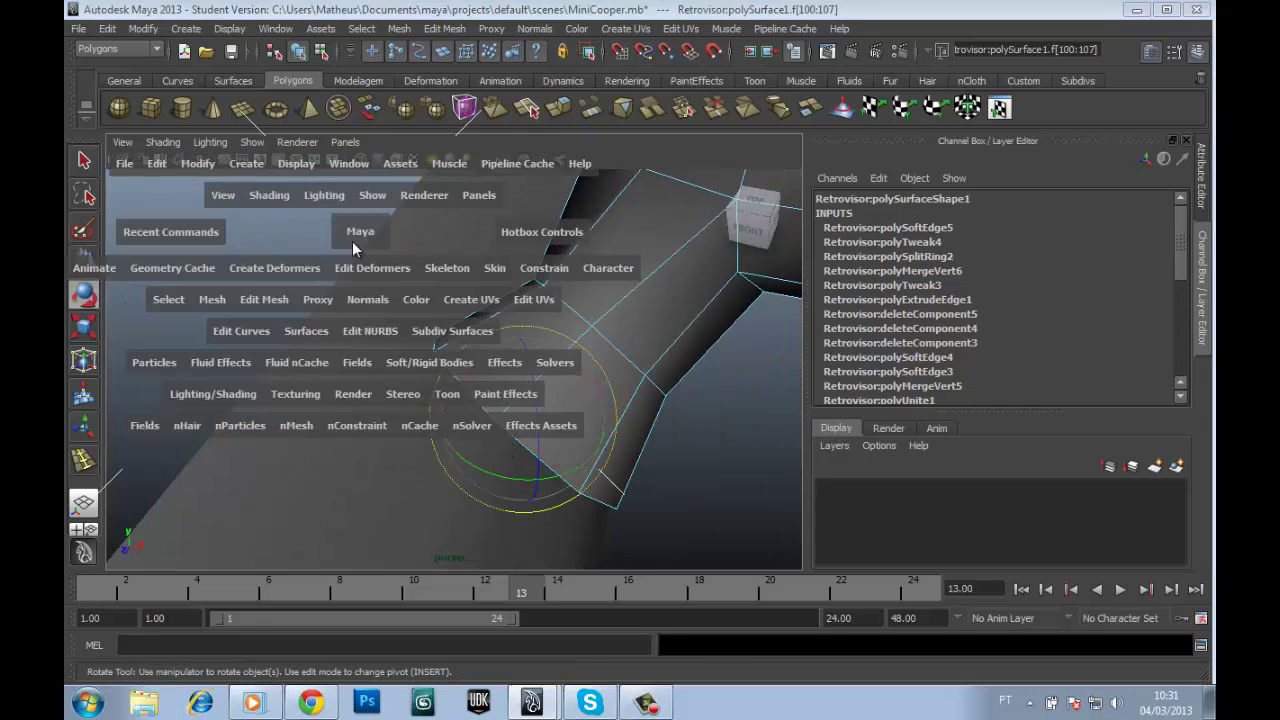
key(space)
drag(360, 230, 486, 249)
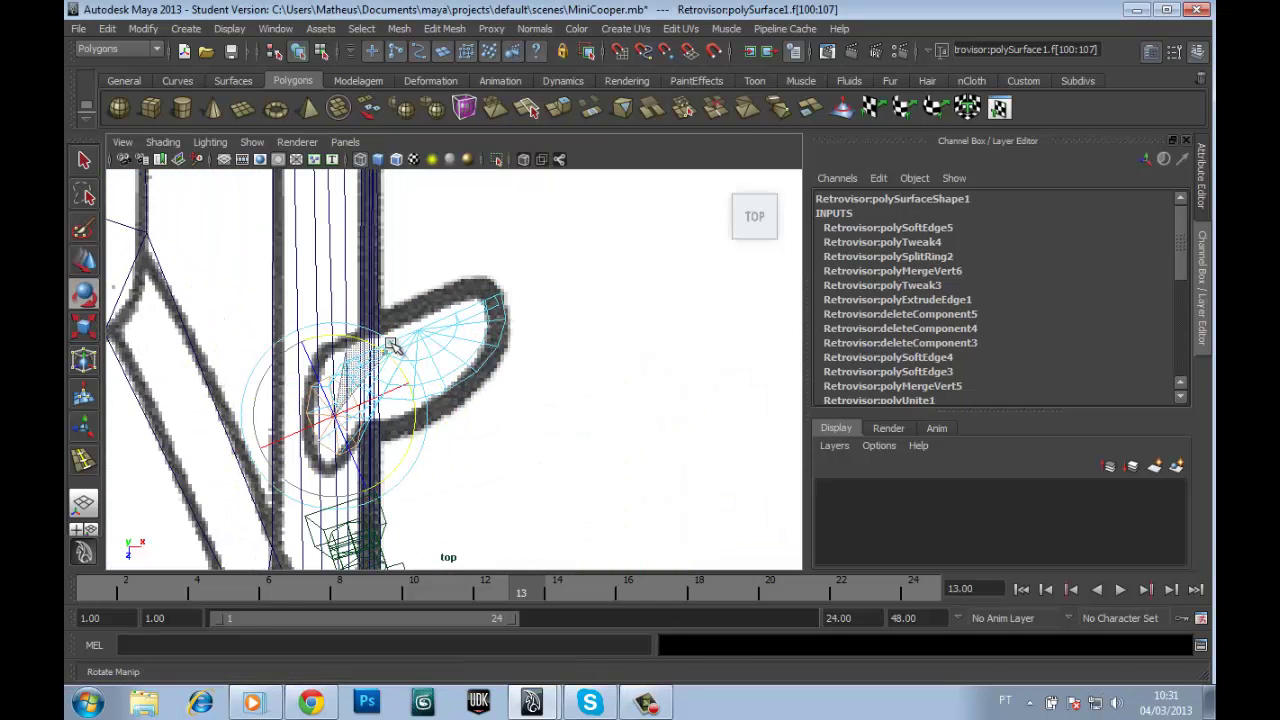
key(space)
key(space)
scroll(648, 425, up, 2)
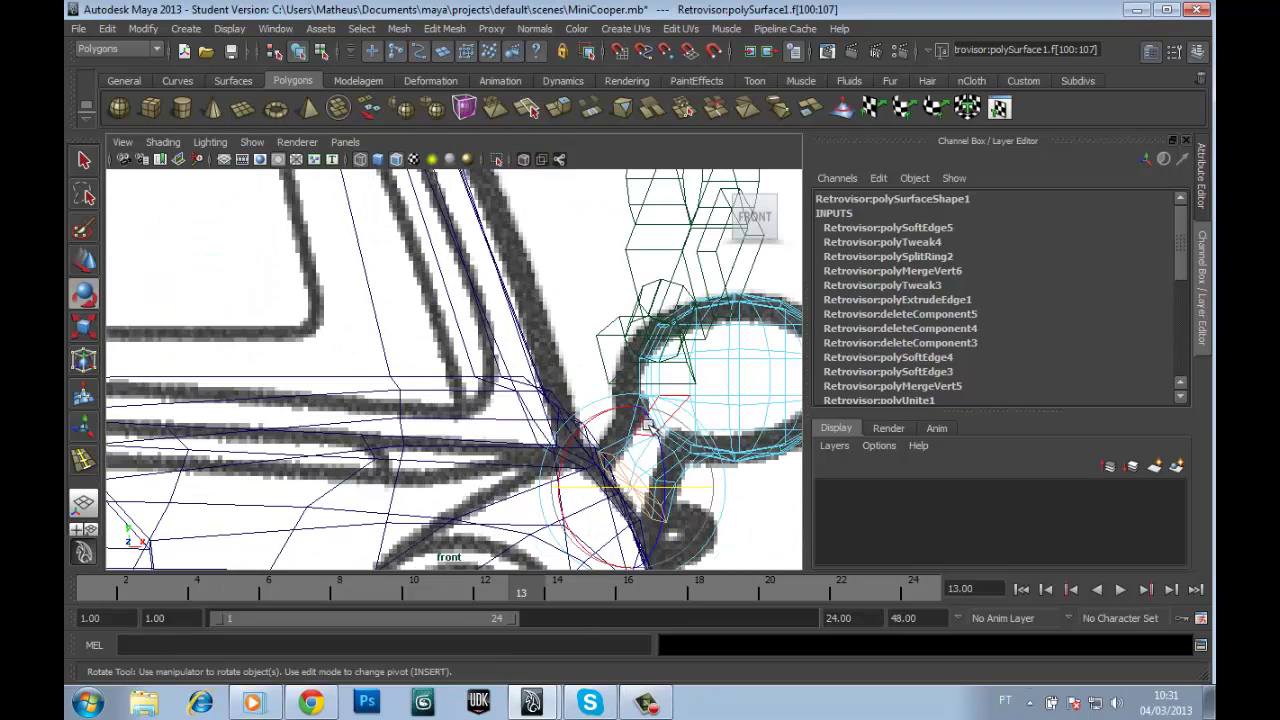
key(space)
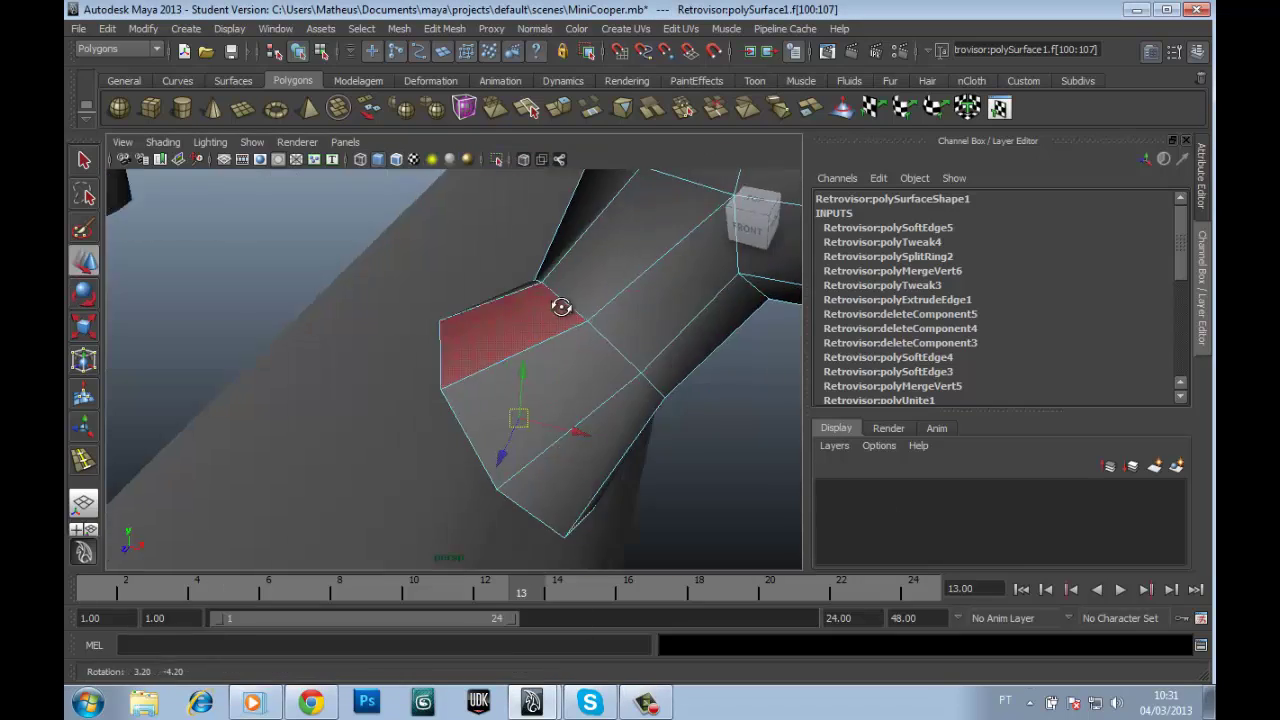
alt+drag(560, 303, 566, 267)
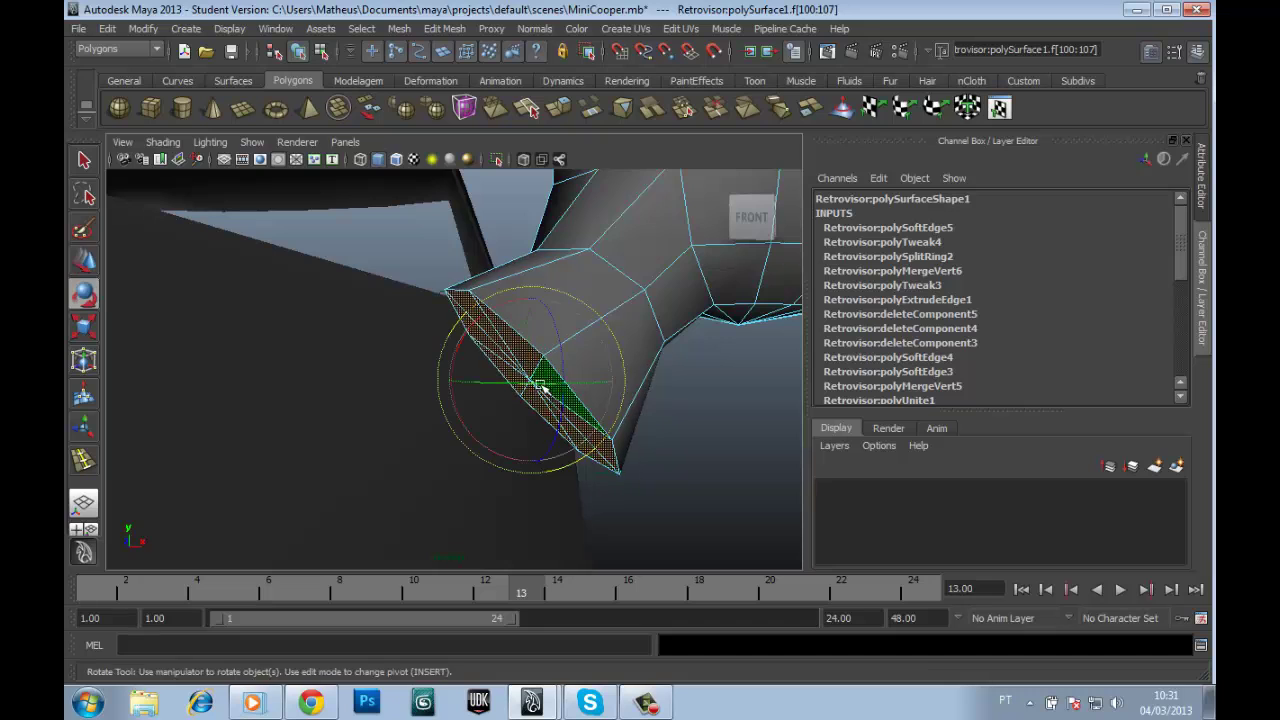
mouse_move(541, 388)
alt+mouse_down()
mouse_move(505, 372)
mouse_move(566, 374)
mouse_move(539, 304)
alt+mouse_up()
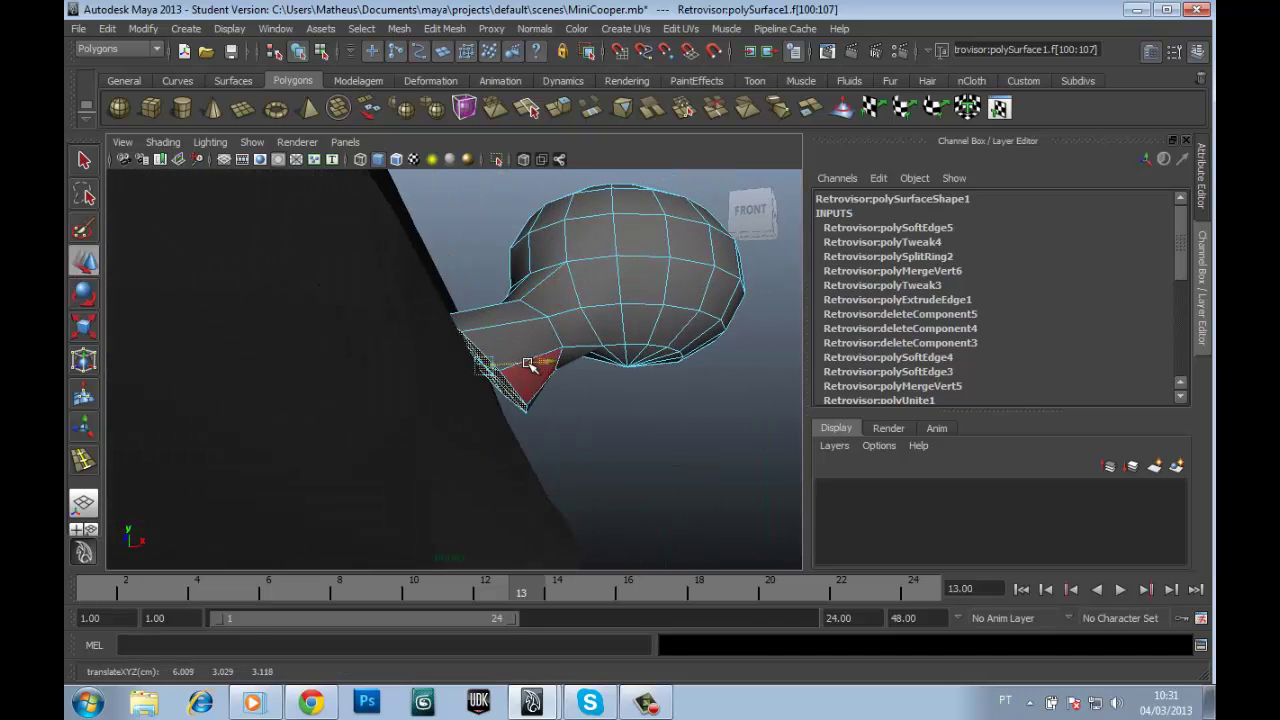
mouse_move(528, 365)
alt+mouse_down()
mouse_move(543, 391)
mouse_move(503, 318)
mouse_move(514, 457)
mouse_move(515, 390)
mouse_move(508, 406)
alt+mouse_up()
Step: Select the rim vertices at the stem base and pull them so the flared base hugs the door
key(w)
key(4)
click(508, 406)
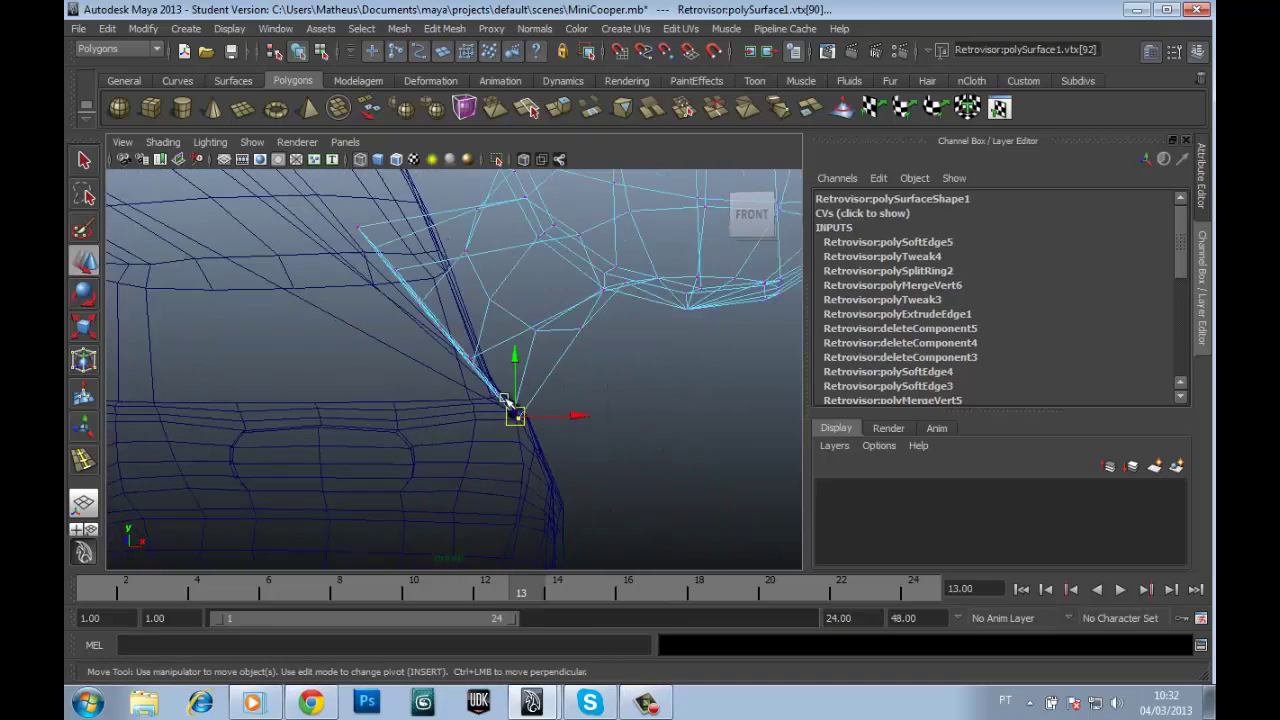
scroll(508, 406, up, 3)
key(5)
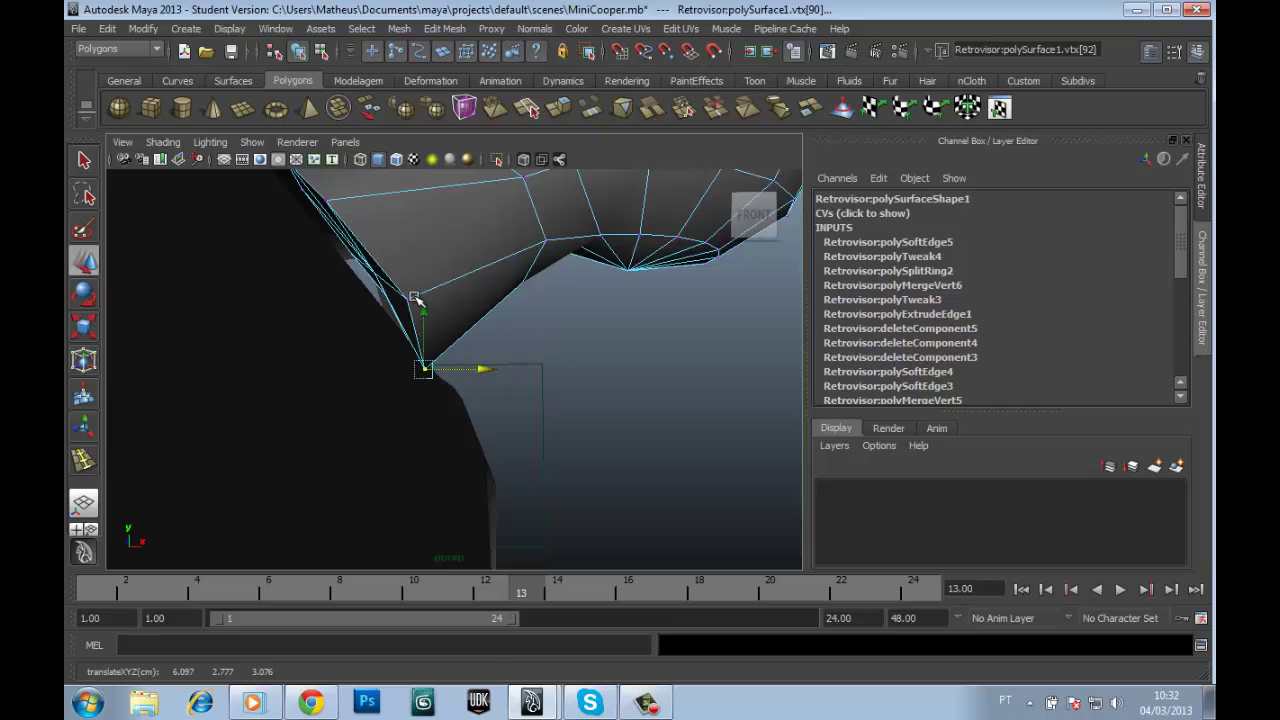
click(376, 270)
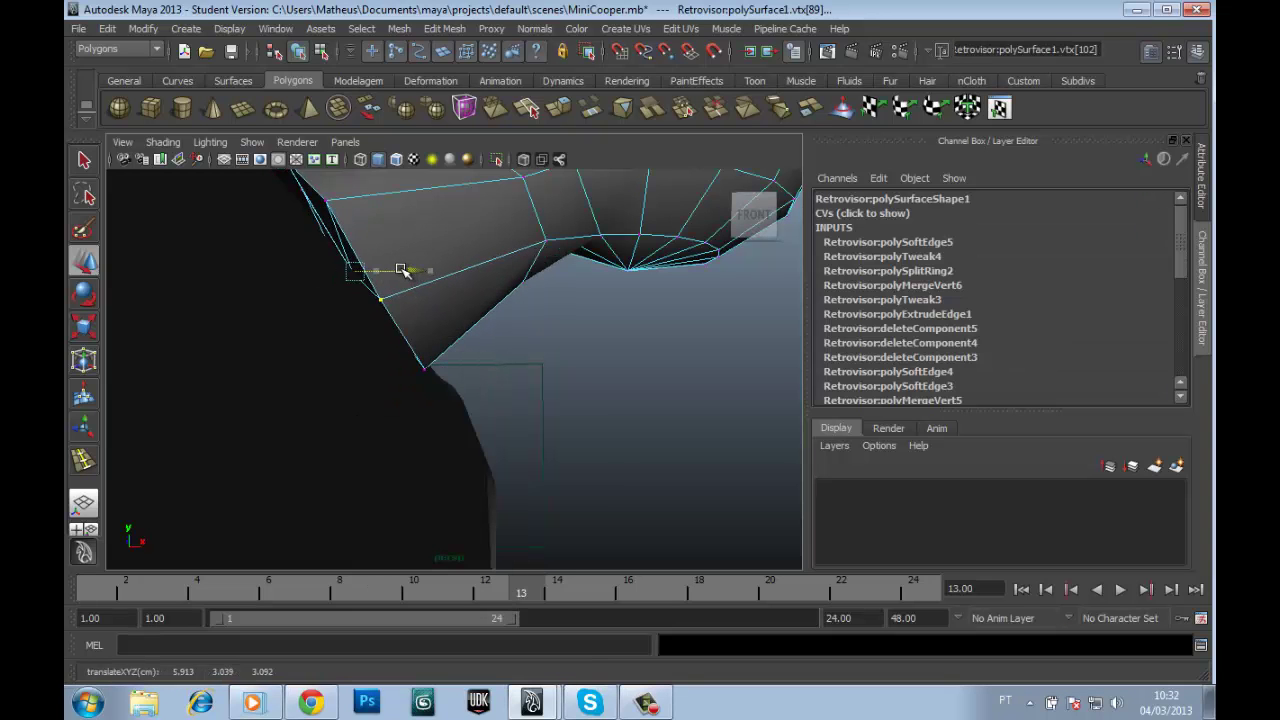
mouse_move(400, 270)
alt+mouse_down()
mouse_move(363, 363)
mouse_move(457, 337)
mouse_move(543, 286)
mouse_move(452, 292)
mouse_move(478, 355)
alt+mouse_up()
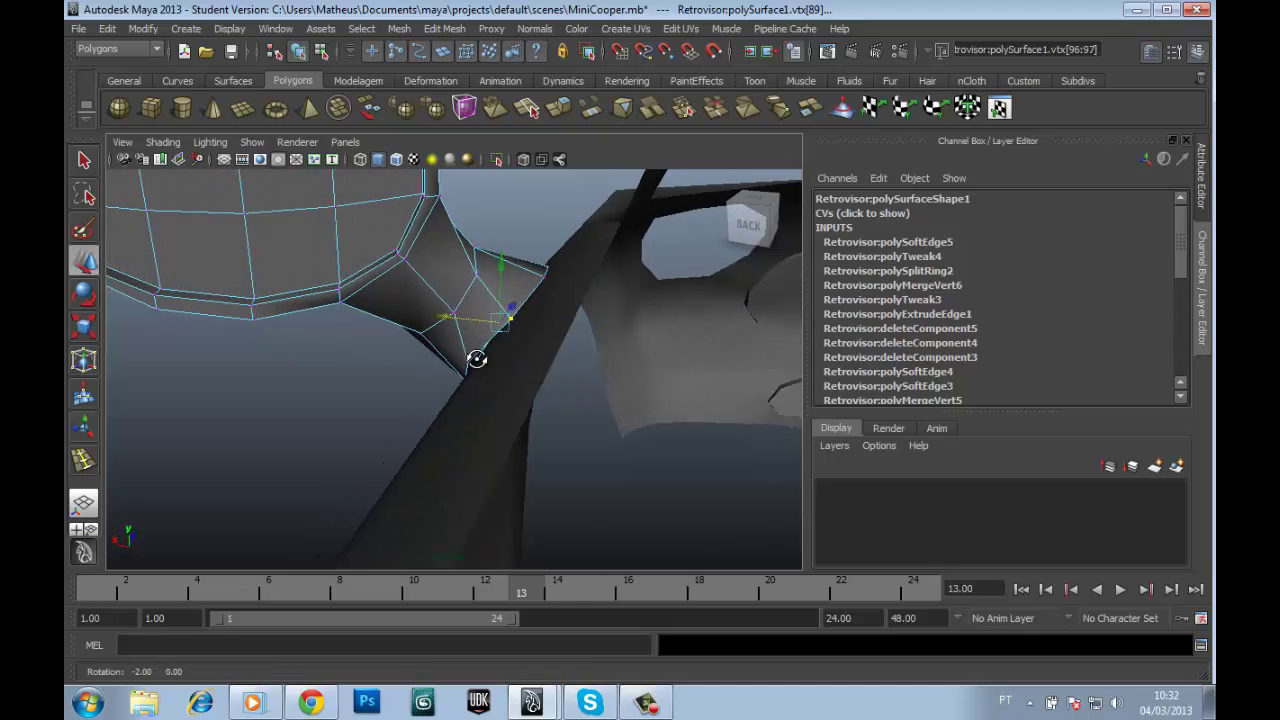
click(477, 345)
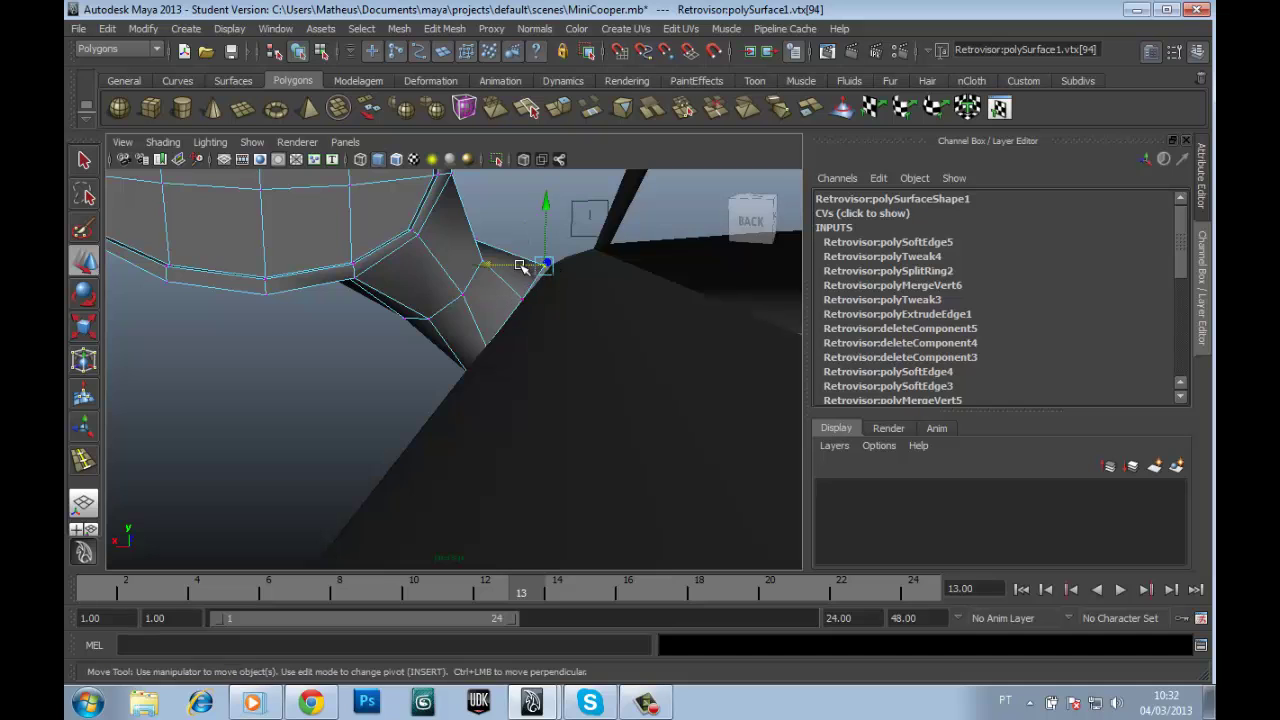
mouse_move(520, 265)
alt+mouse_down()
mouse_move(551, 303)
mouse_move(449, 286)
mouse_move(483, 379)
mouse_move(493, 359)
alt+mouse_up()
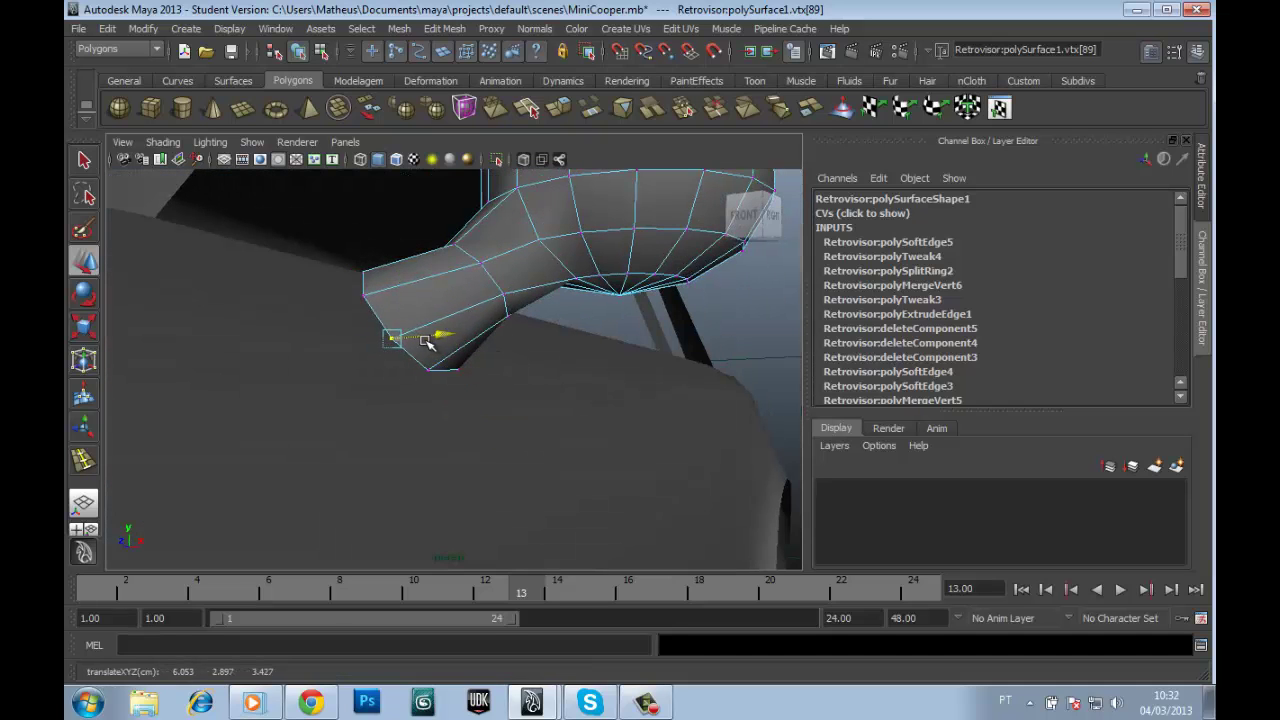
alt+drag(398, 296, 466, 363)
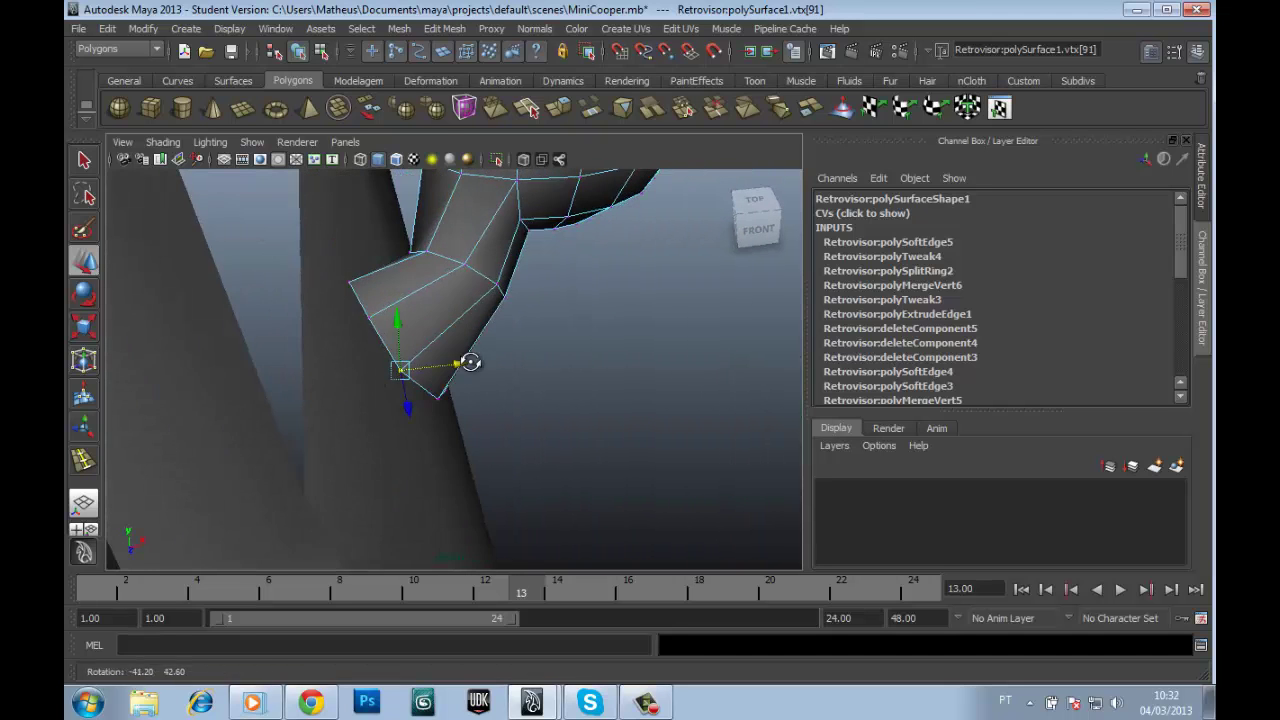
click(380, 320)
click(372, 323)
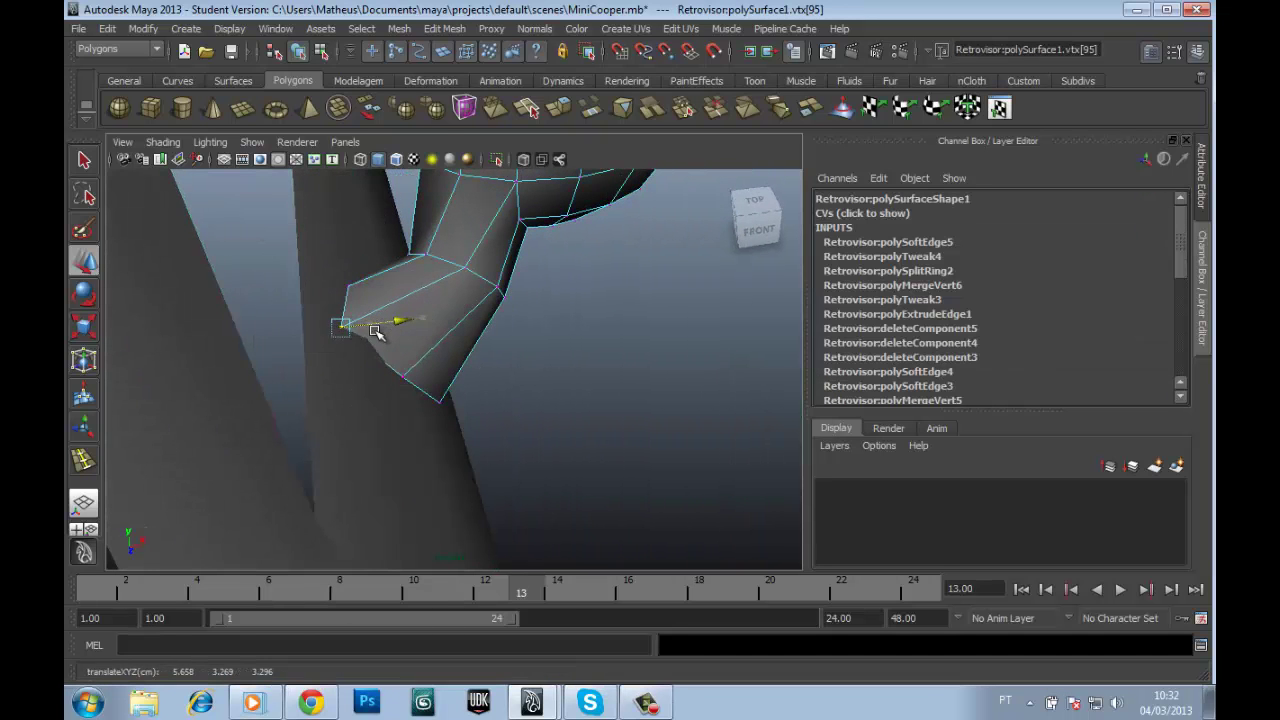
right_drag(529, 257, 586, 246)
Step: Select the faces at the end of the mirror stem in face mode
alt+drag(600, 320, 729, 509)
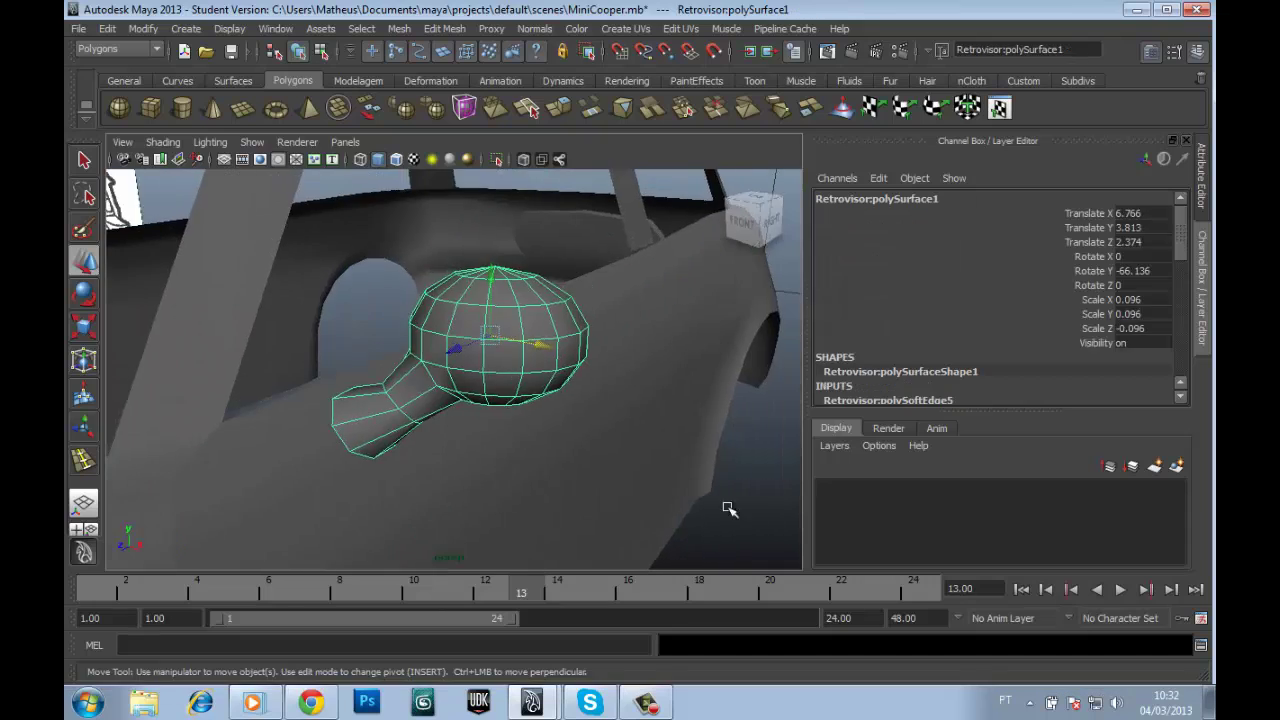
click(771, 449)
alt+drag(771, 449, 455, 356)
key(w)
click(455, 356)
right_drag(390, 300, 386, 257)
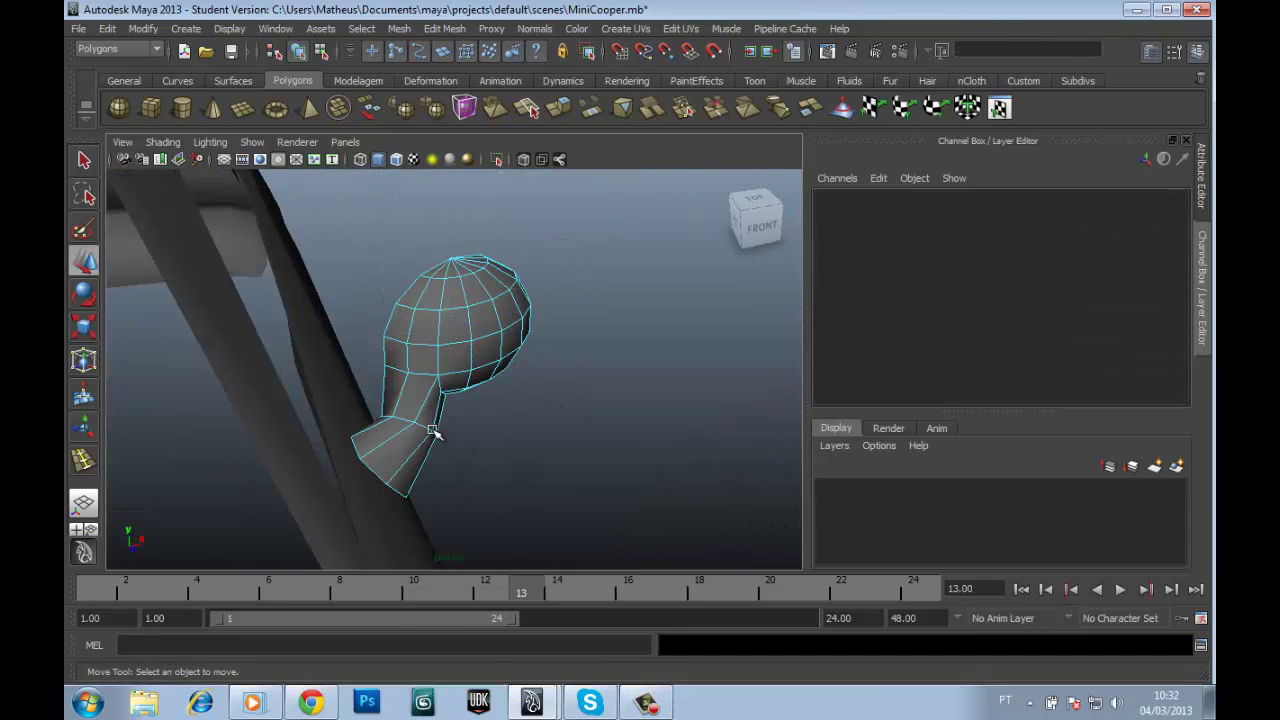
click(430, 340)
mouse_move(686, 323)
alt+mouse_down()
mouse_move(508, 421)
mouse_move(371, 400)
mouse_move(200, 400)
mouse_move(371, 426)
mouse_move(266, 366)
mouse_move(434, 371)
mouse_move(449, 414)
alt+mouse_up()
right_drag(341, 376, 328, 410)
key(4)
mouse_move(328, 410)
alt+mouse_down()
mouse_move(429, 451)
mouse_move(493, 244)
alt+mouse_up()
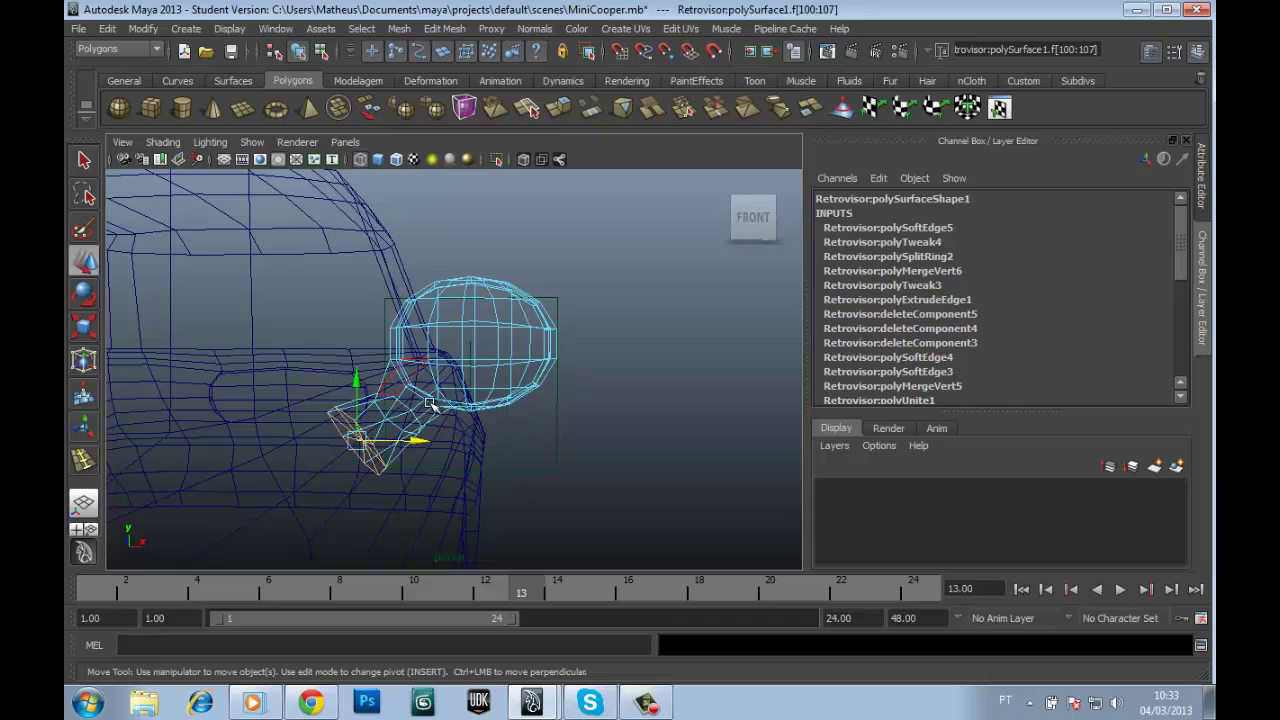
mouse_move(430, 403)
alt+mouse_down()
mouse_move(500, 420)
mouse_move(429, 349)
mouse_move(200, 362)
alt+mouse_up()
Step: Set the Rotate Tool settings to rotate around the manipulator's own pivot with changed axis orientation
key(e)
key(5)
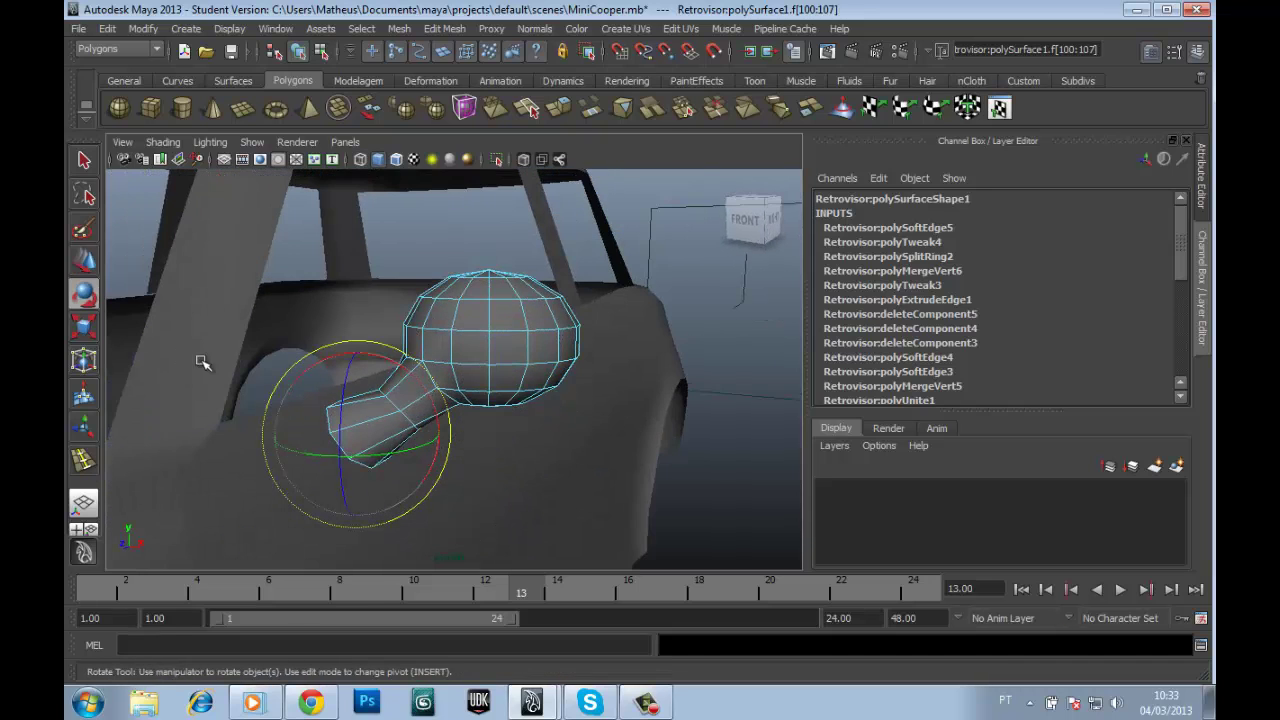
double_click(84, 293)
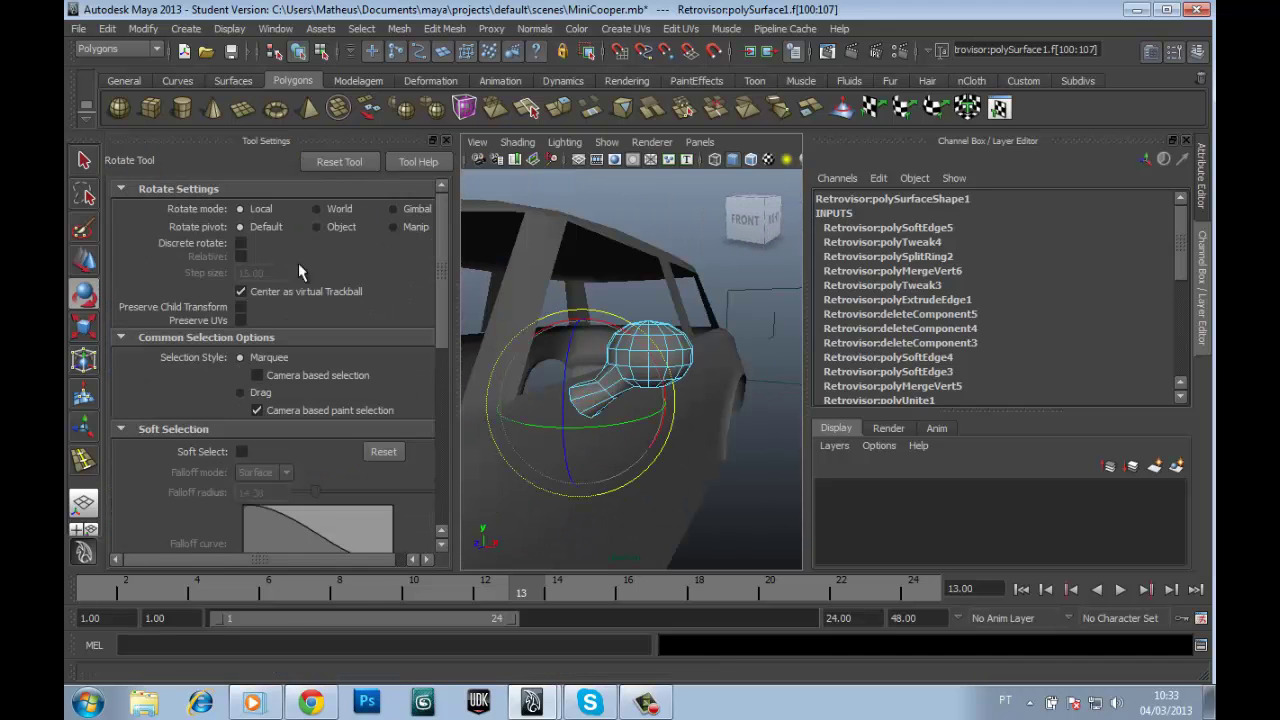
click(83, 262)
alt+drag(480, 330, 622, 399)
key(e)
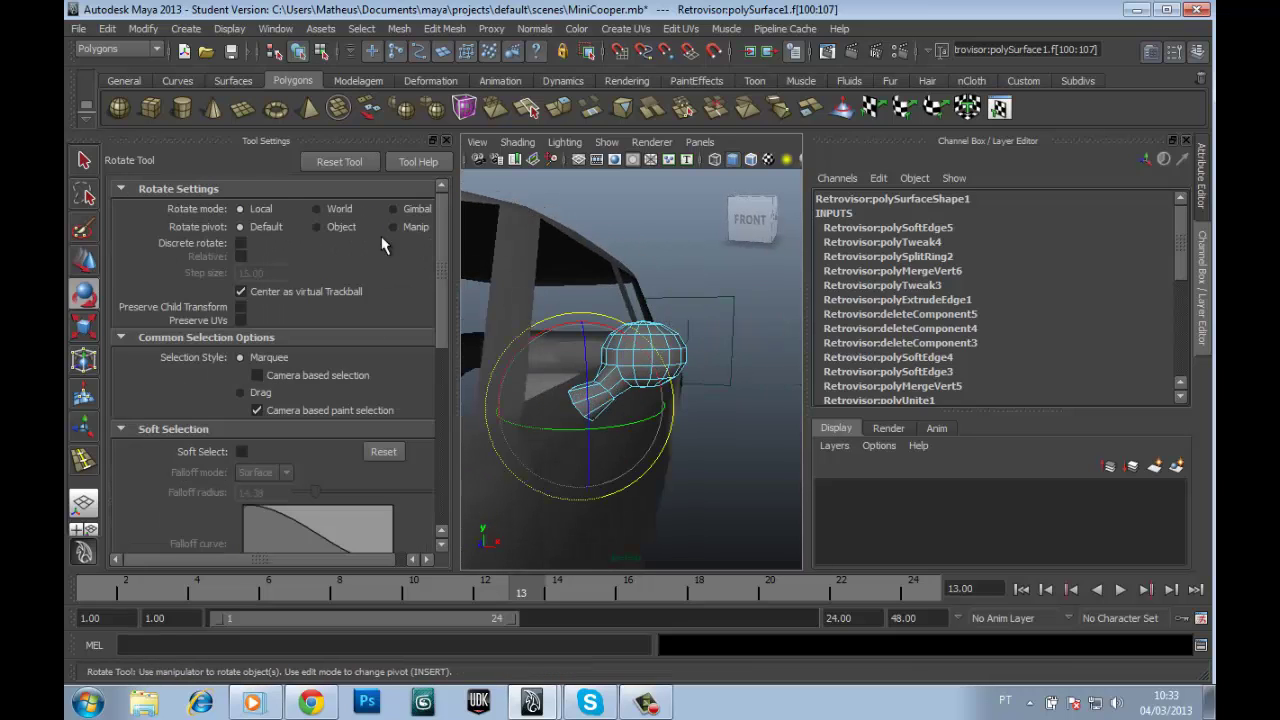
click(405, 228)
click(403, 209)
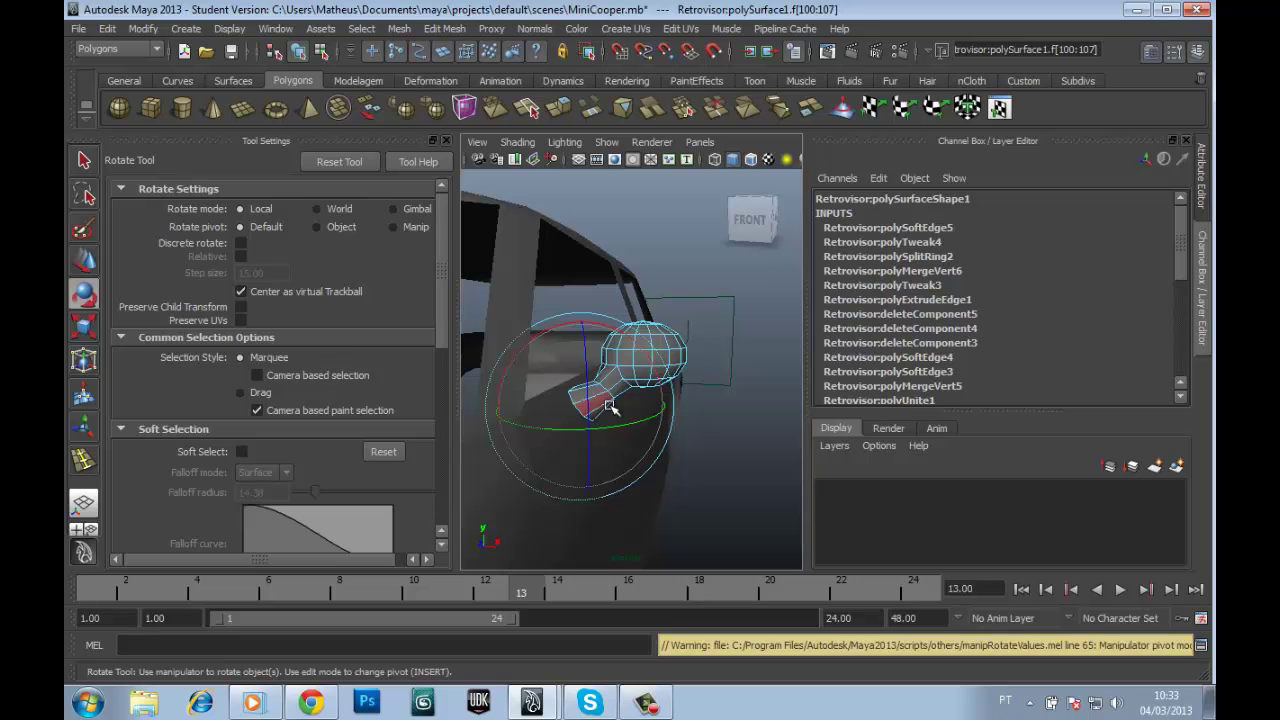
Step: Rotate and shift the stem's end faces so they angle toward the door surface
alt+drag(609, 405, 646, 274)
key(w)
key(e)
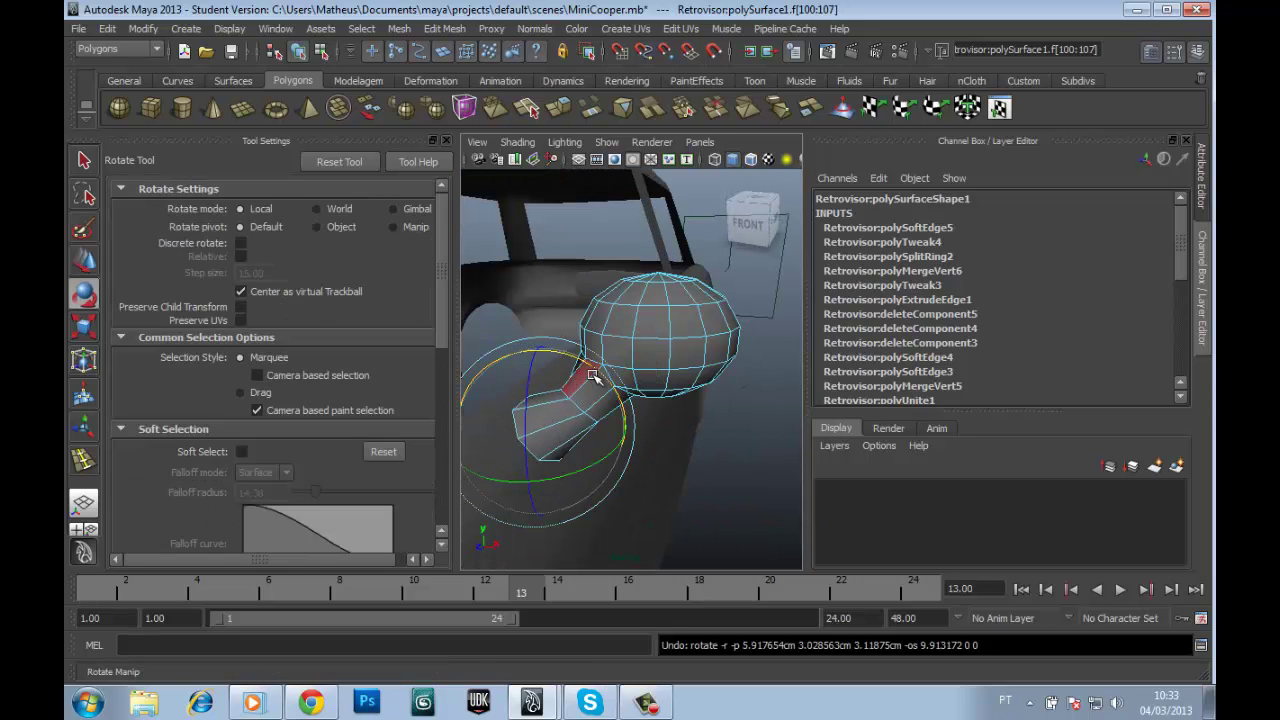
alt+drag(592, 376, 527, 368)
key(w)
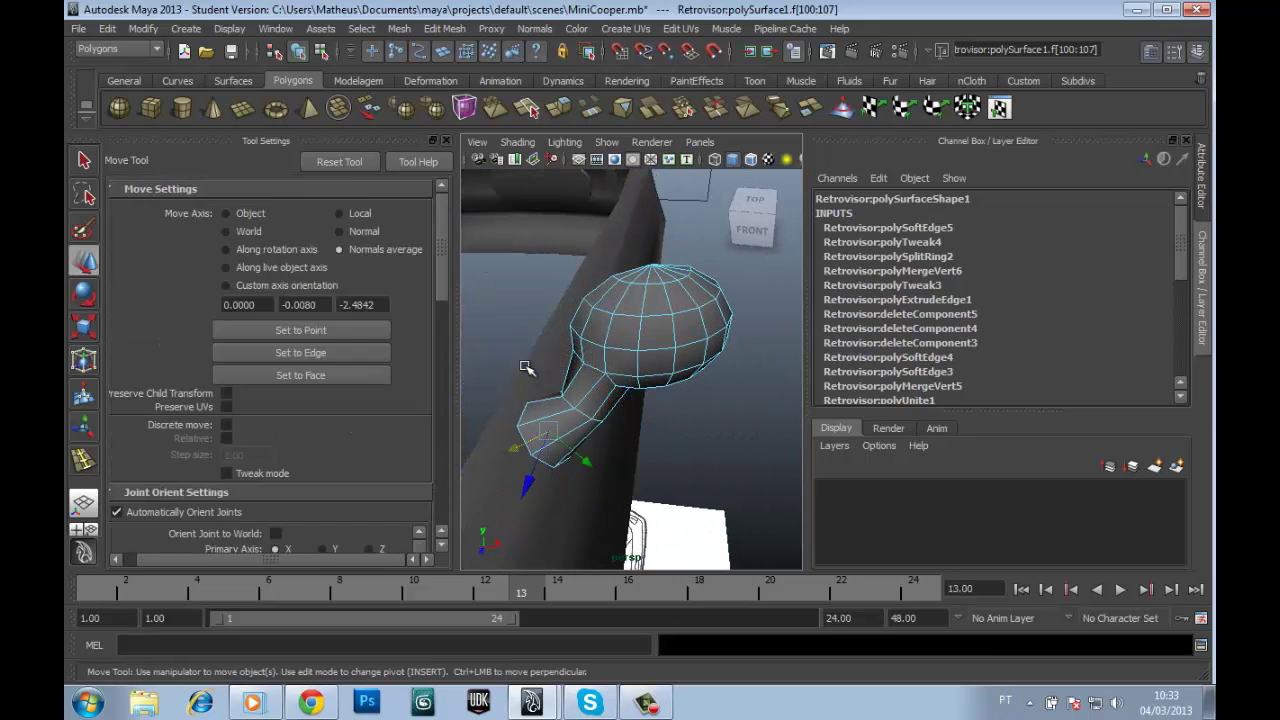
click(443, 142)
scroll(471, 300, up, 5)
mouse_move(471, 300)
alt+mouse_down()
mouse_move(414, 200)
mouse_move(429, 380)
mouse_move(552, 325)
mouse_move(543, 366)
mouse_move(366, 331)
mouse_move(447, 360)
mouse_move(454, 334)
mouse_move(494, 391)
mouse_move(429, 320)
mouse_move(477, 323)
mouse_move(456, 328)
alt+mouse_up()
key(e)
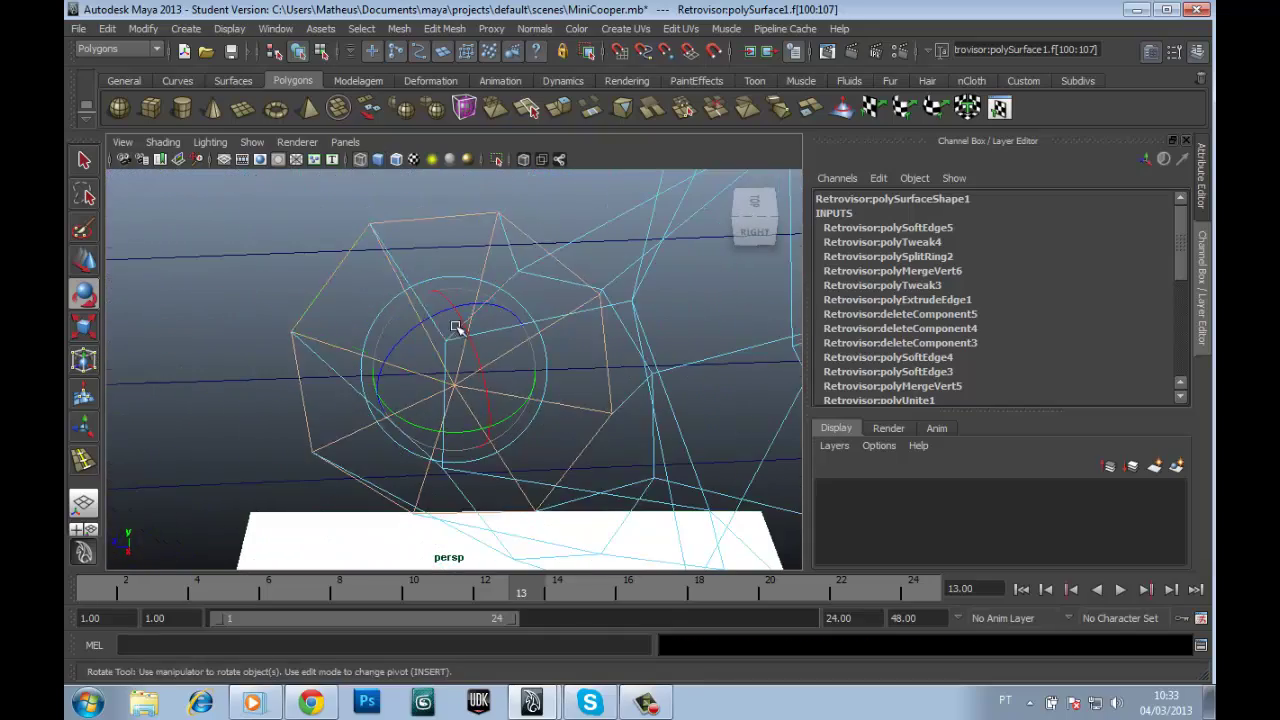
Step: Undo the last rotation and re-rotate the stem's end faces toward the door
alt+drag(353, 329, 422, 343)
key(ctrl+z)
key(5)
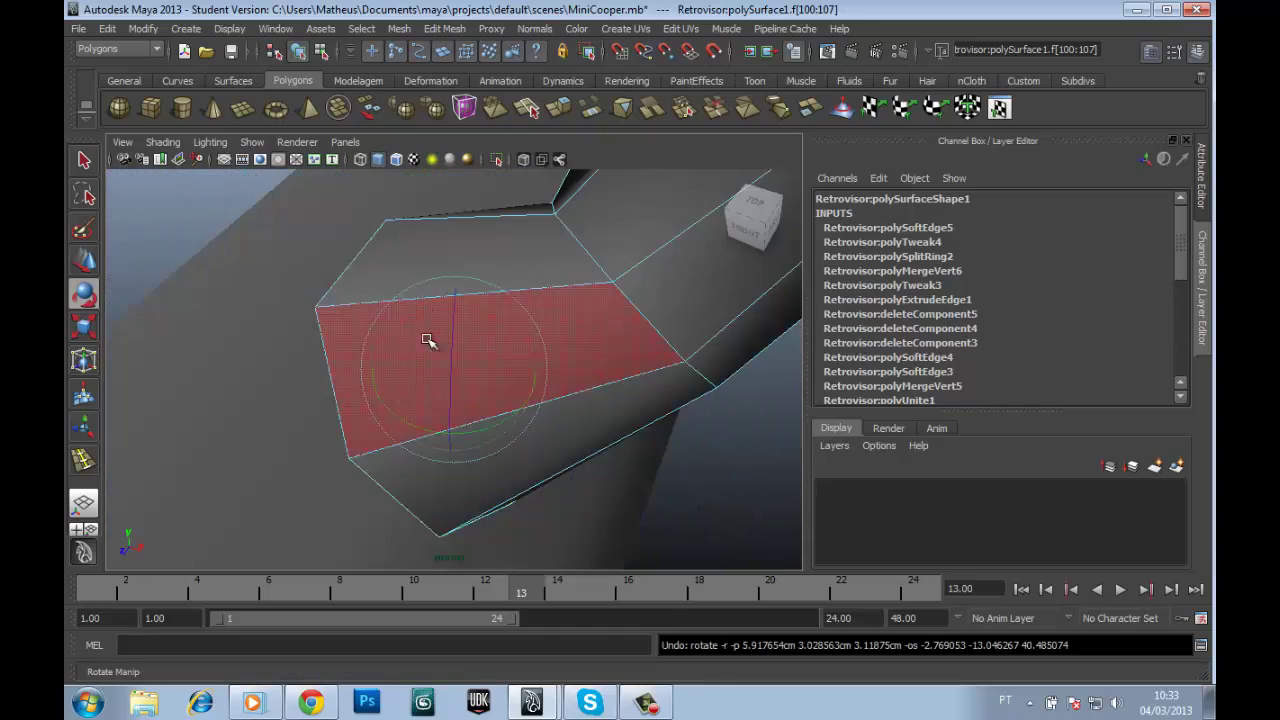
alt+drag(494, 319, 487, 301)
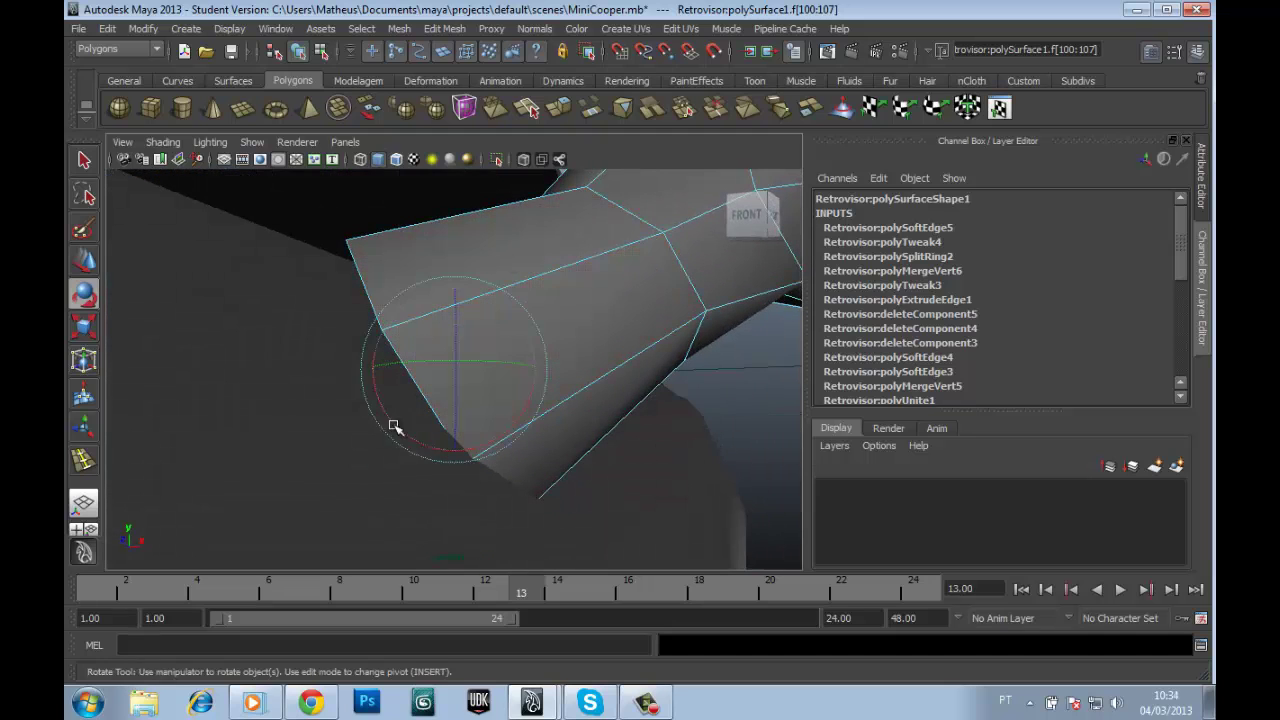
mouse_move(395, 427)
mouse_down()
mouse_move(418, 445)
mouse_move(326, 377)
mouse_up()
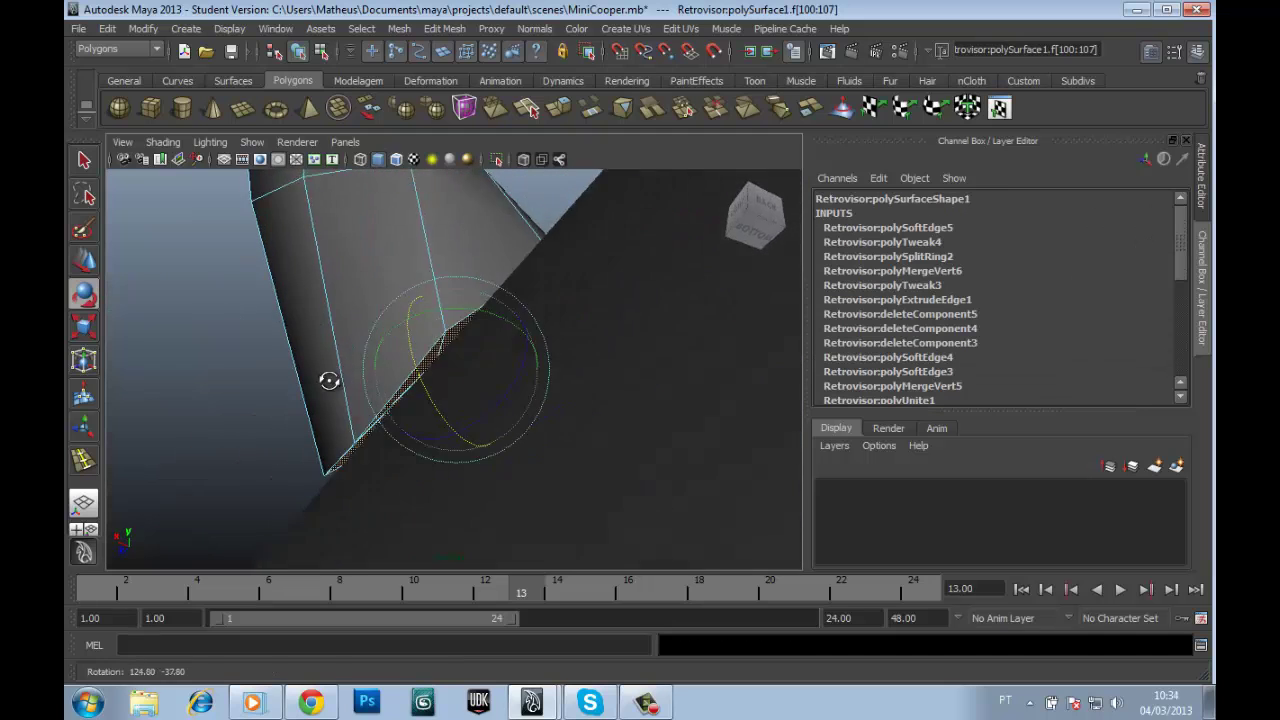
right_drag(362, 335, 340, 310)
Step: Move vertices at the stem base so they meet the door
mouse_move(340, 310)
alt+mouse_down()
mouse_move(453, 361)
mouse_move(706, 406)
mouse_move(509, 334)
mouse_move(398, 335)
alt+mouse_up()
click(454, 367)
mouse_move(365, 390)
alt+mouse_down()
mouse_move(457, 363)
mouse_move(463, 234)
mouse_move(491, 343)
mouse_move(698, 340)
mouse_move(500, 338)
mouse_move(371, 386)
alt+mouse_up()
key(w)
click(445, 360)
scroll(491, 263, down, 5)
click(491, 343)
Step: Adjust a stem-base edge until the stem sits flush, then save the scene
right_drag(371, 386, 286, 375)
click(365, 428)
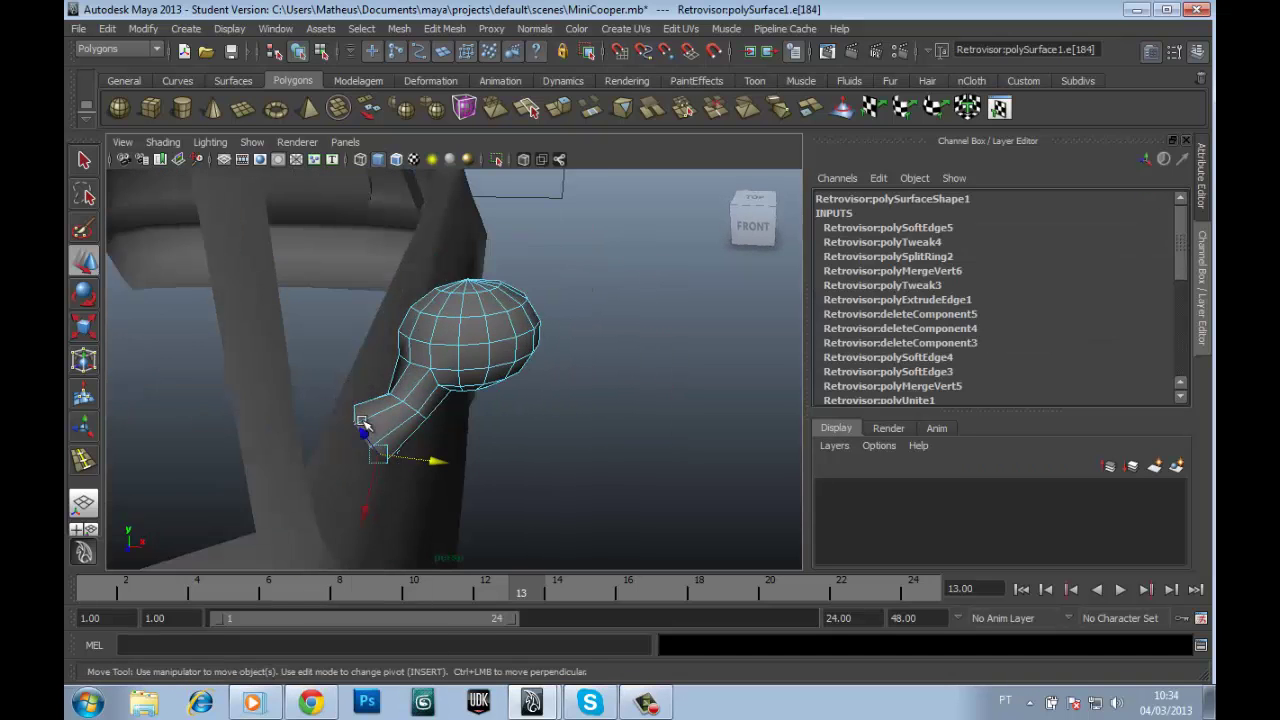
alt+drag(358, 416, 360, 380)
right_drag(360, 380, 326, 420)
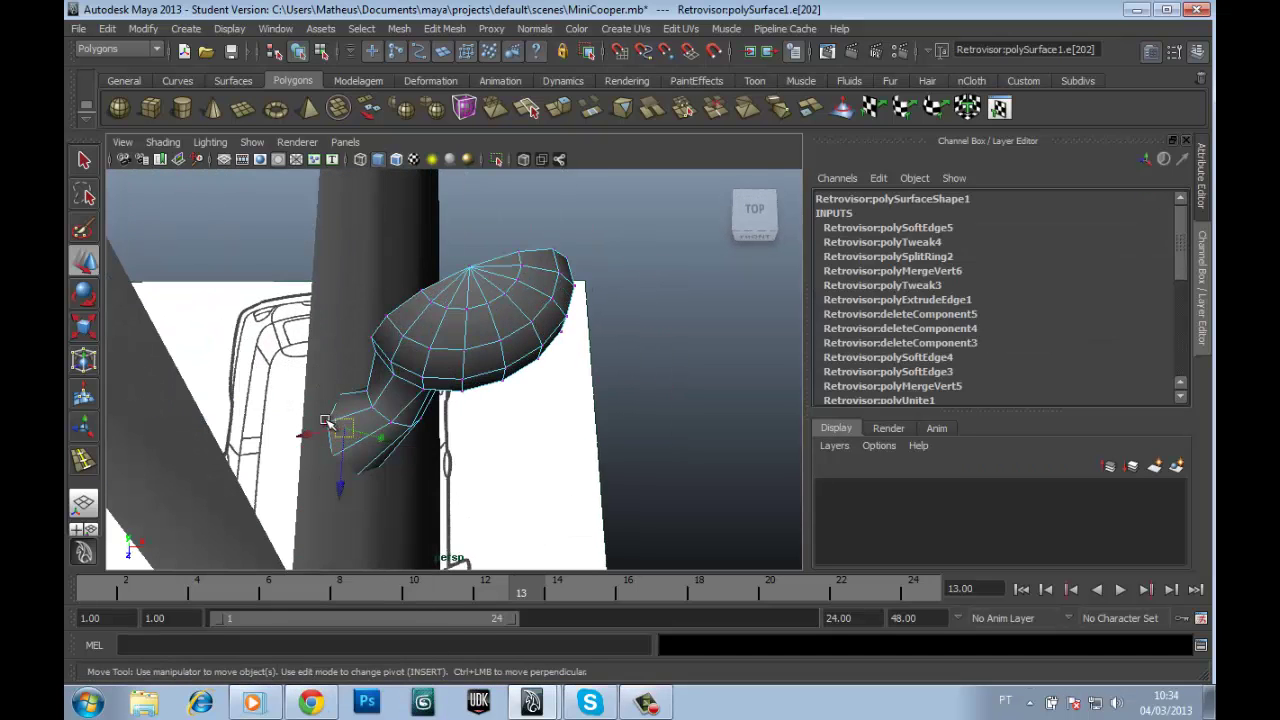
alt+drag(290, 420, 358, 342)
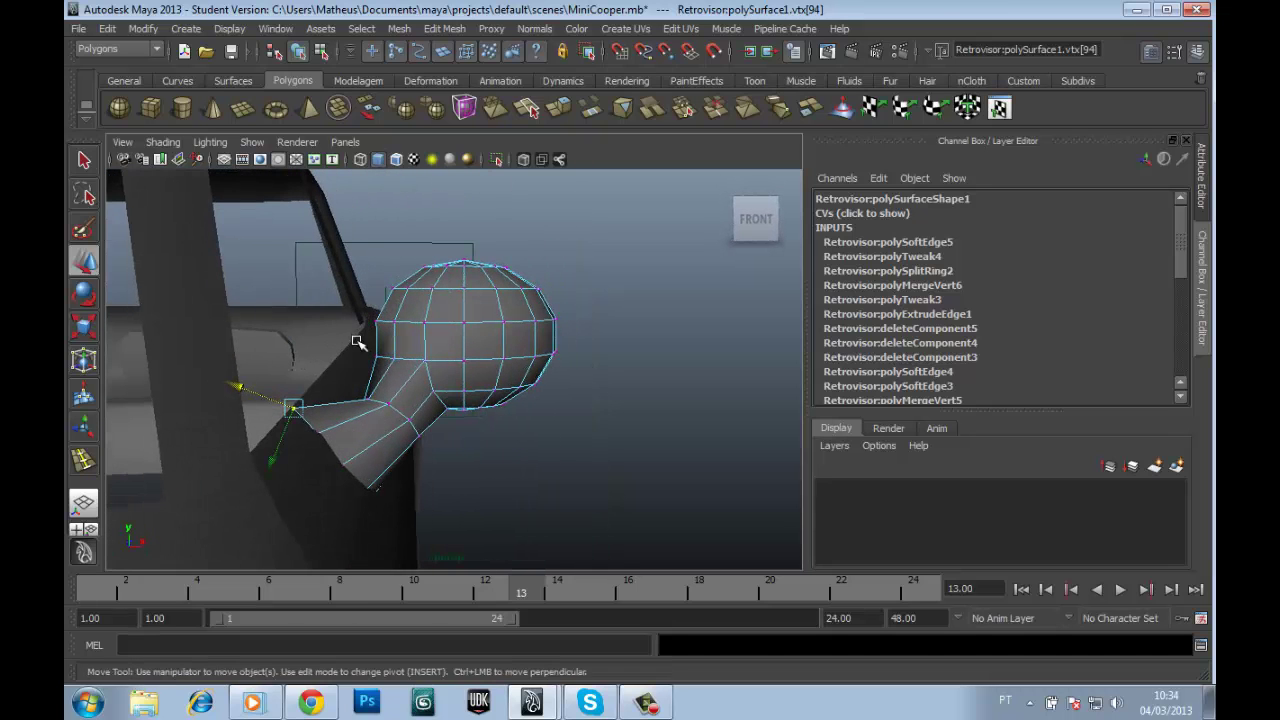
alt+drag(314, 420, 414, 386)
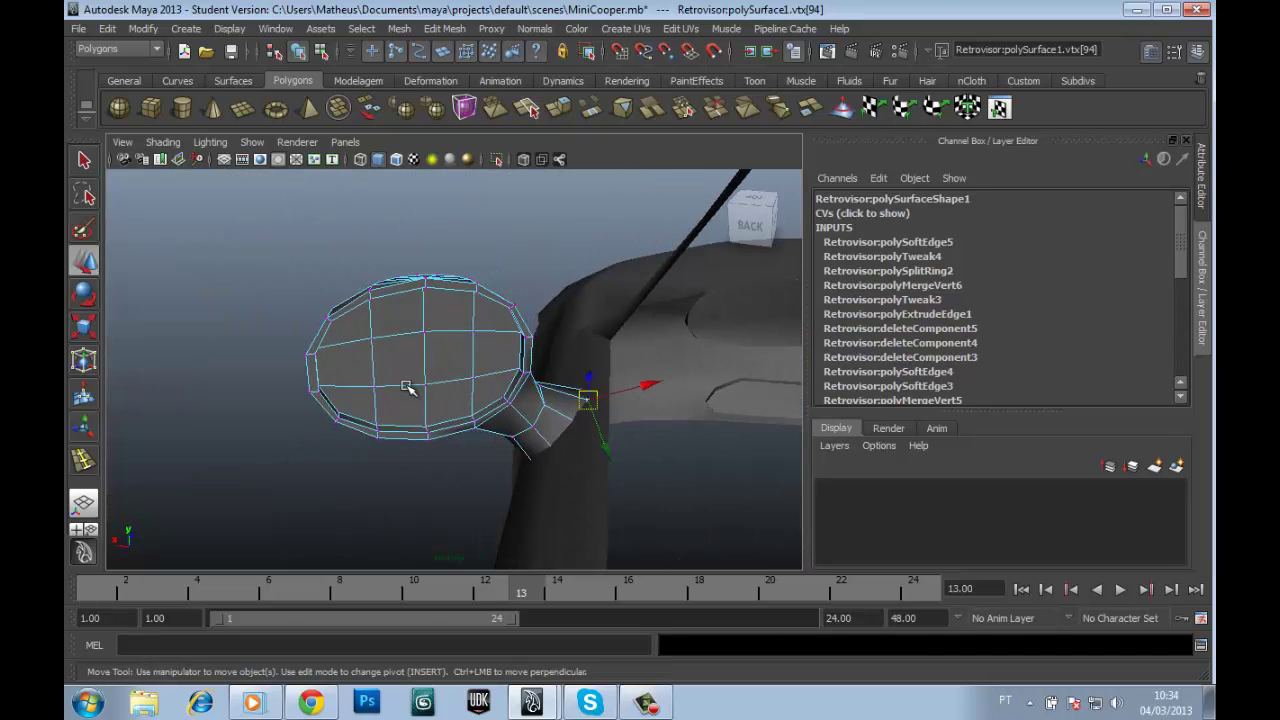
key(F8)
key(ctrl+s)
Step: Select the car body together with the Retrovisor mirror
click(586, 357)
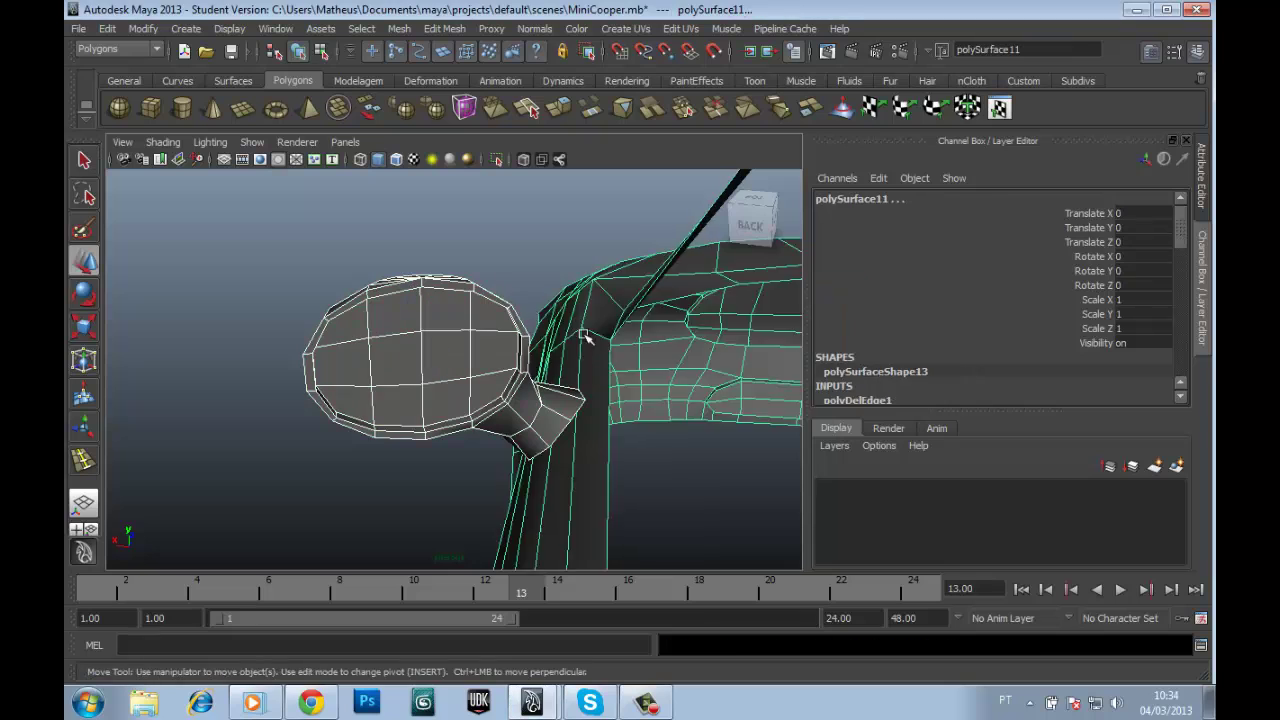
scroll(409, 357, down, 5)
alt+drag(409, 357, 688, 336)
scroll(688, 336, up, 3)
scroll(670, 332, up, 2)
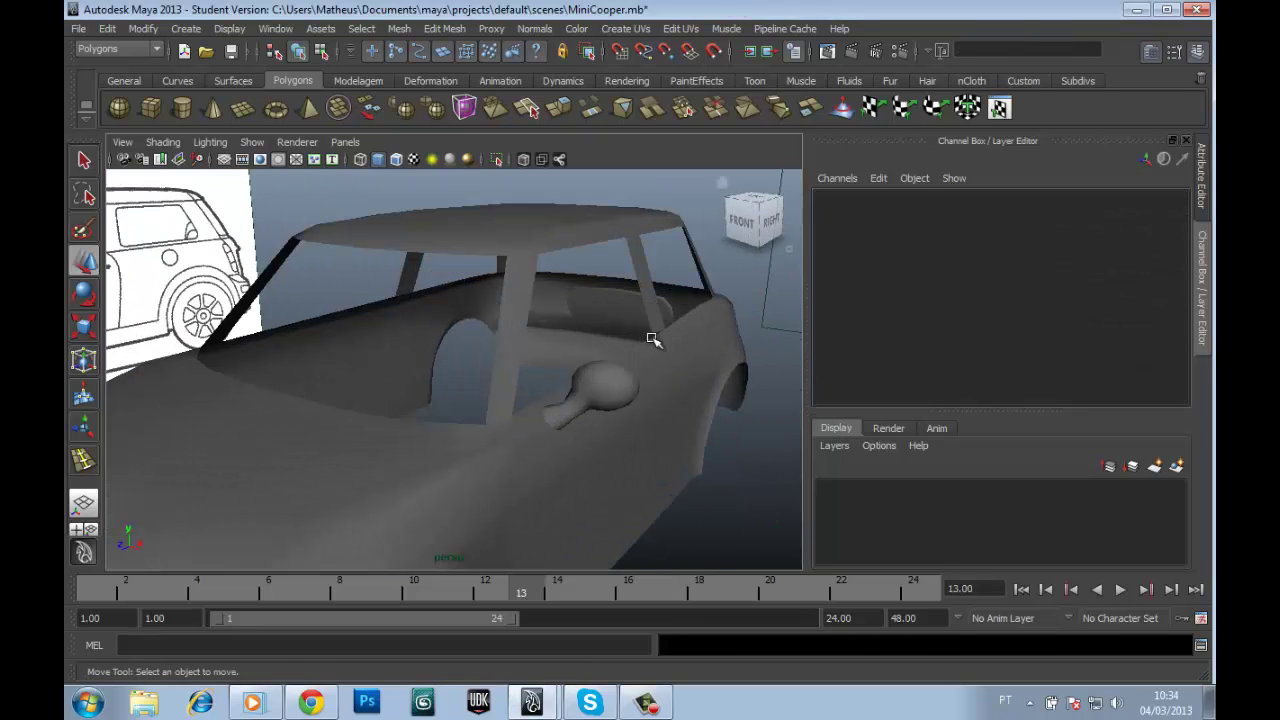
click(634, 434)
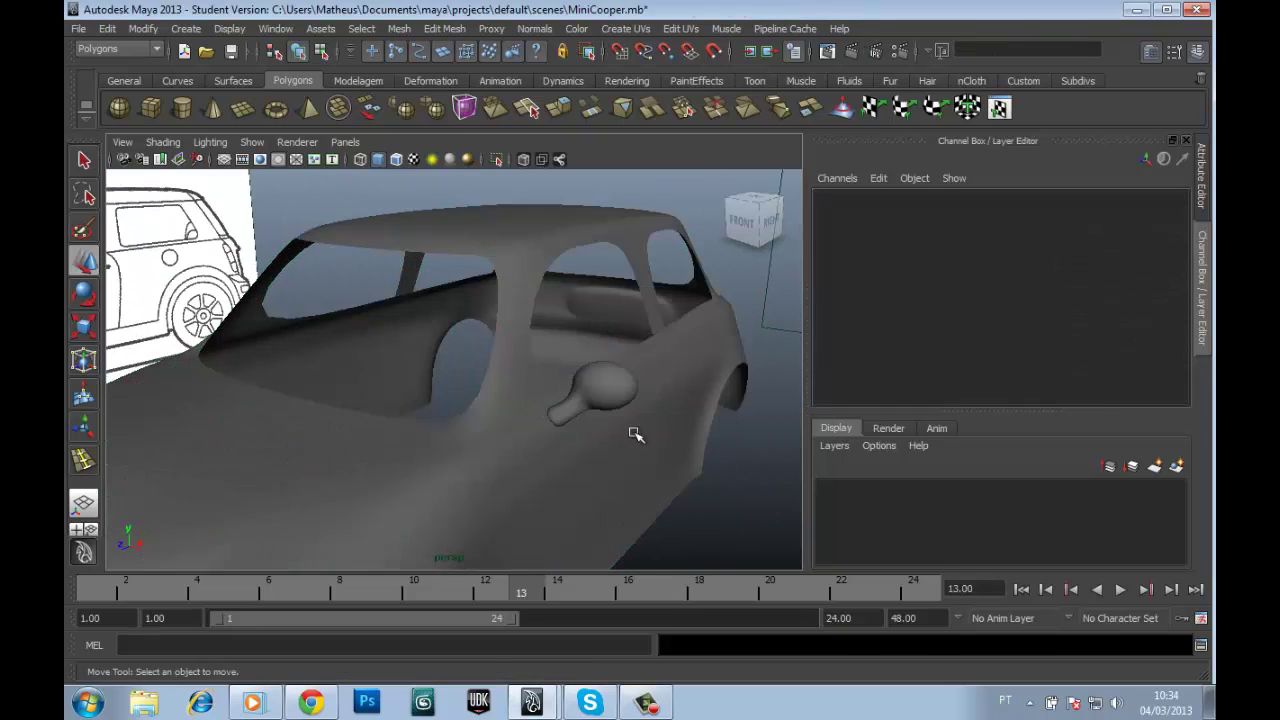
click(737, 503)
key(ctrl+s)
click(596, 357)
Step: Combine the mirror and car body into the single mesh polySurface12 and save
click(399, 28)
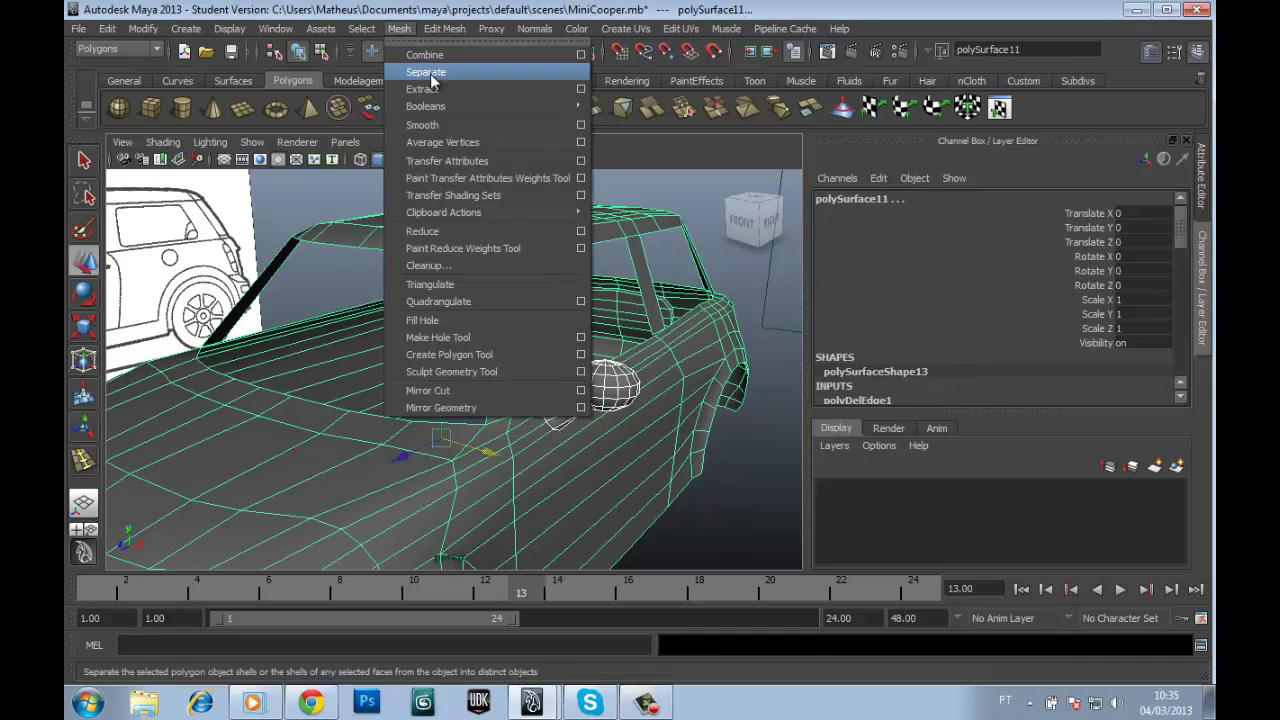
click(420, 62)
alt+drag(450, 360, 532, 363)
scroll(634, 403, down, 3)
key(ctrl+s)
key(Return)
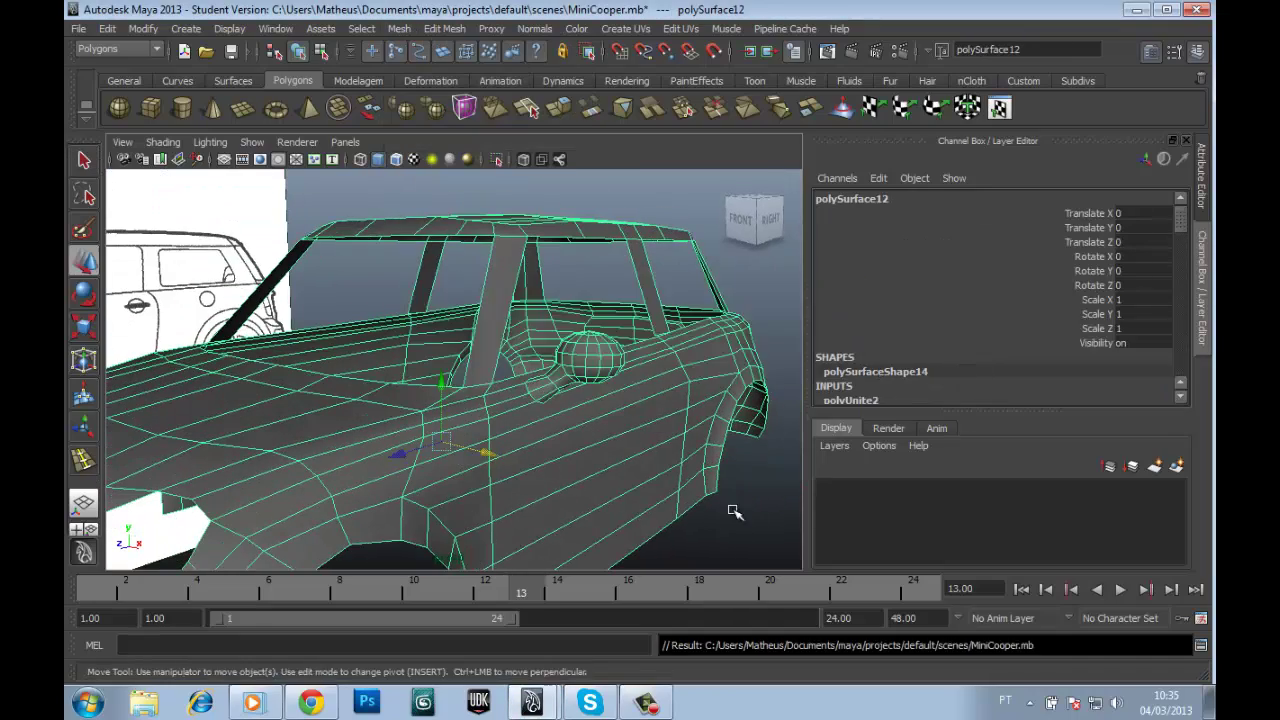
click(731, 514)
scroll(608, 423, down, 3)
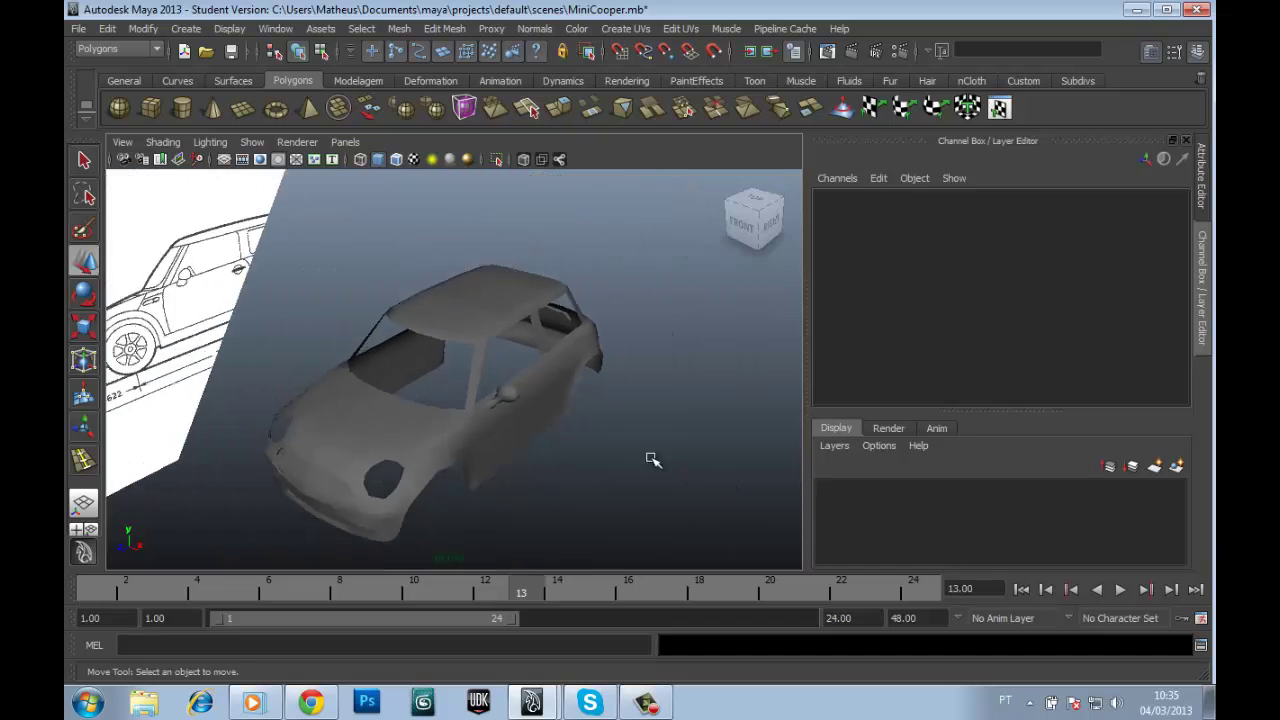